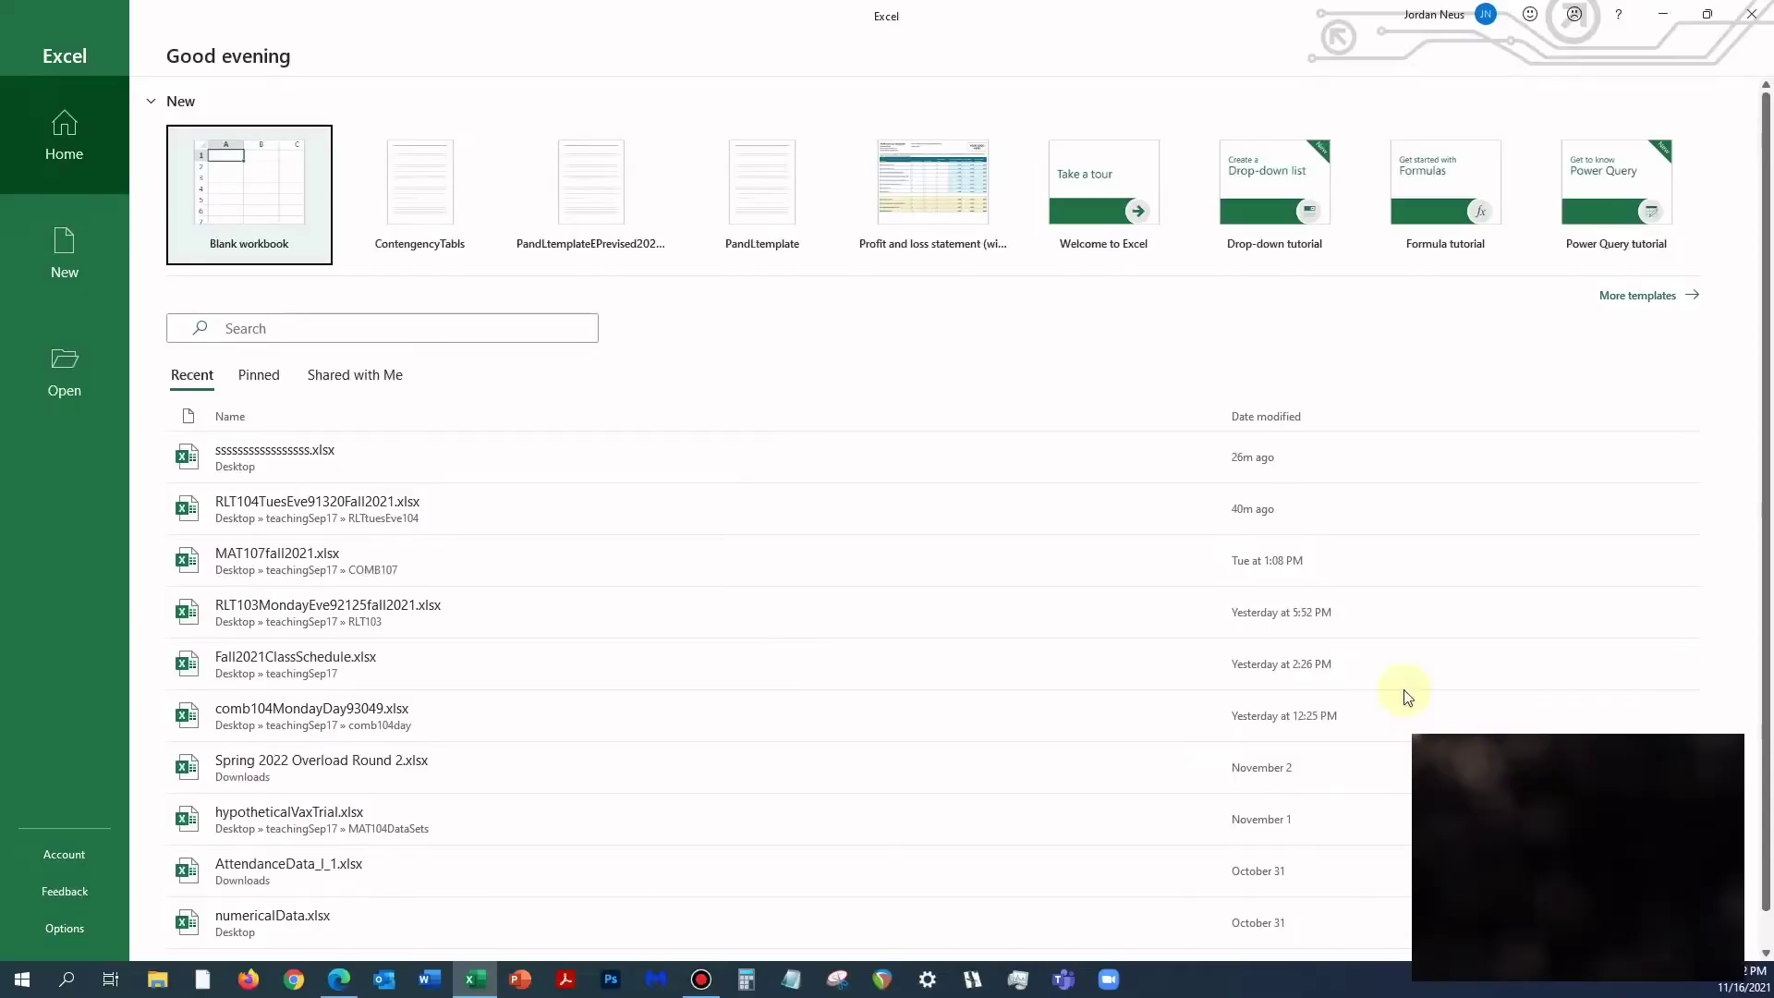
Step: Create a new blank Excel workbook, Book1
{"action": "left_click", "coordinate": [274, 183]}
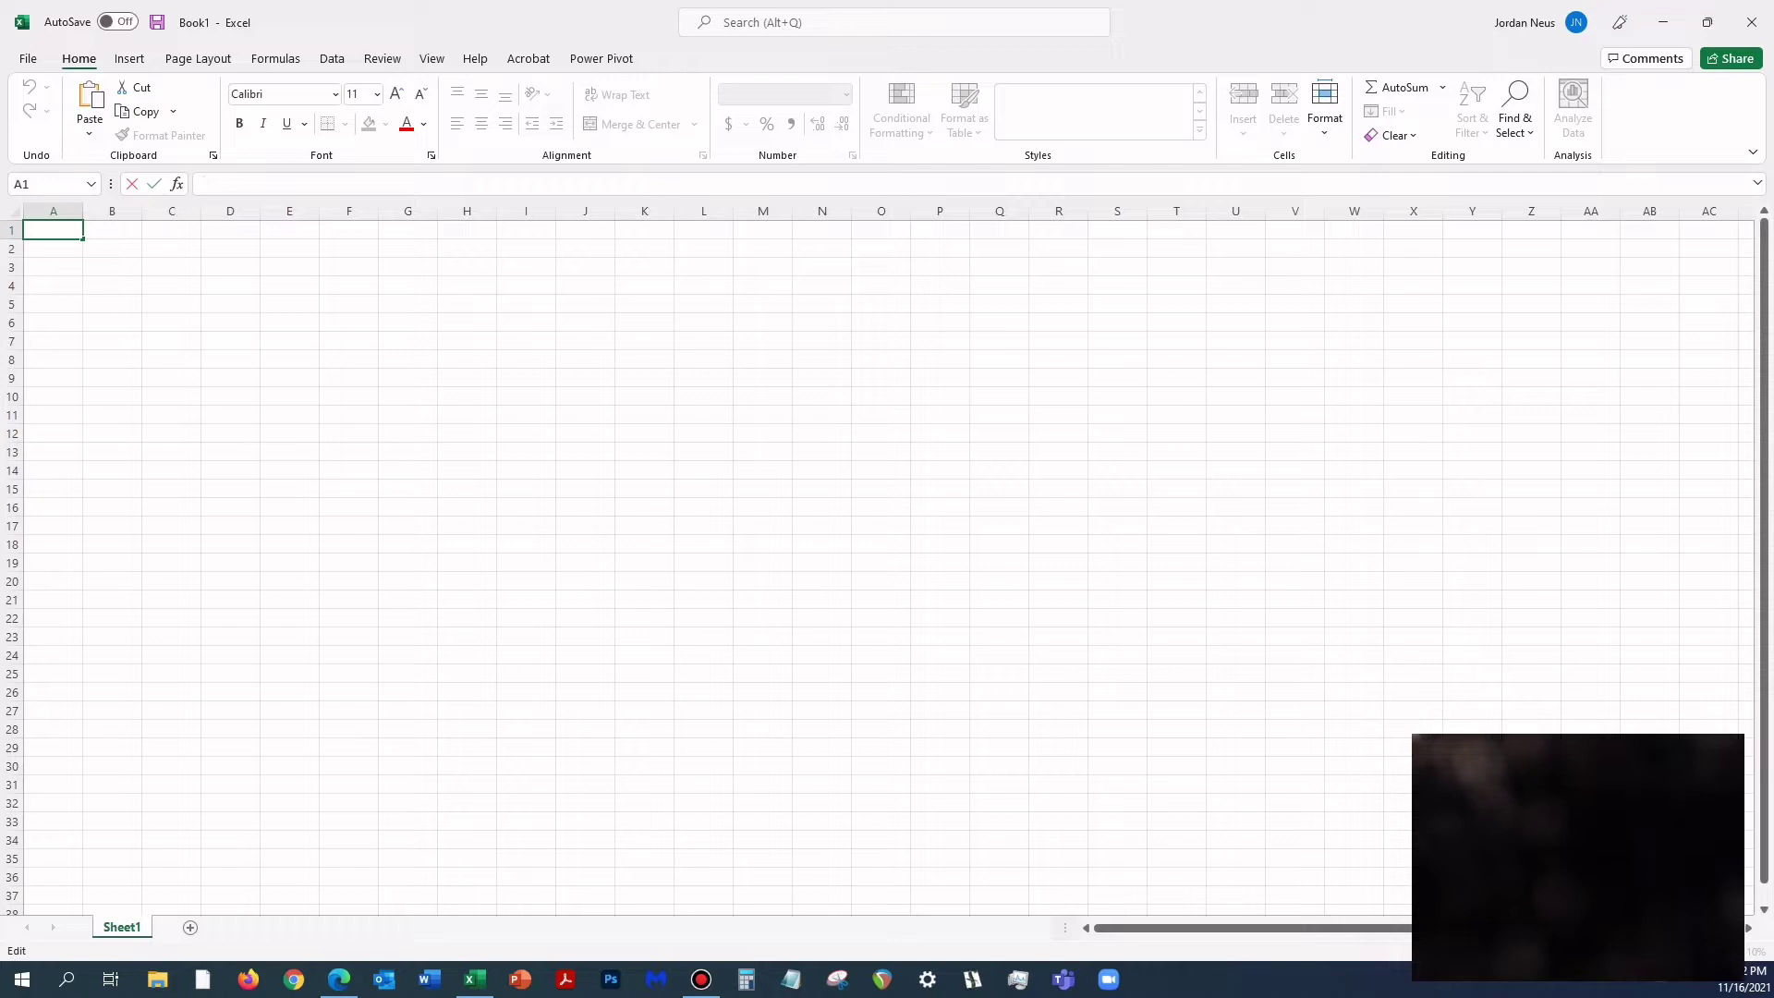
Step: Enter vax, vax, placebo, placebo in cells A2 through A5
{"action": "left_click", "coordinate": [55, 229]}
{"action": "scroll", "coordinate": [55, 230], "scroll_direction": "up", "scroll_amount": 10}
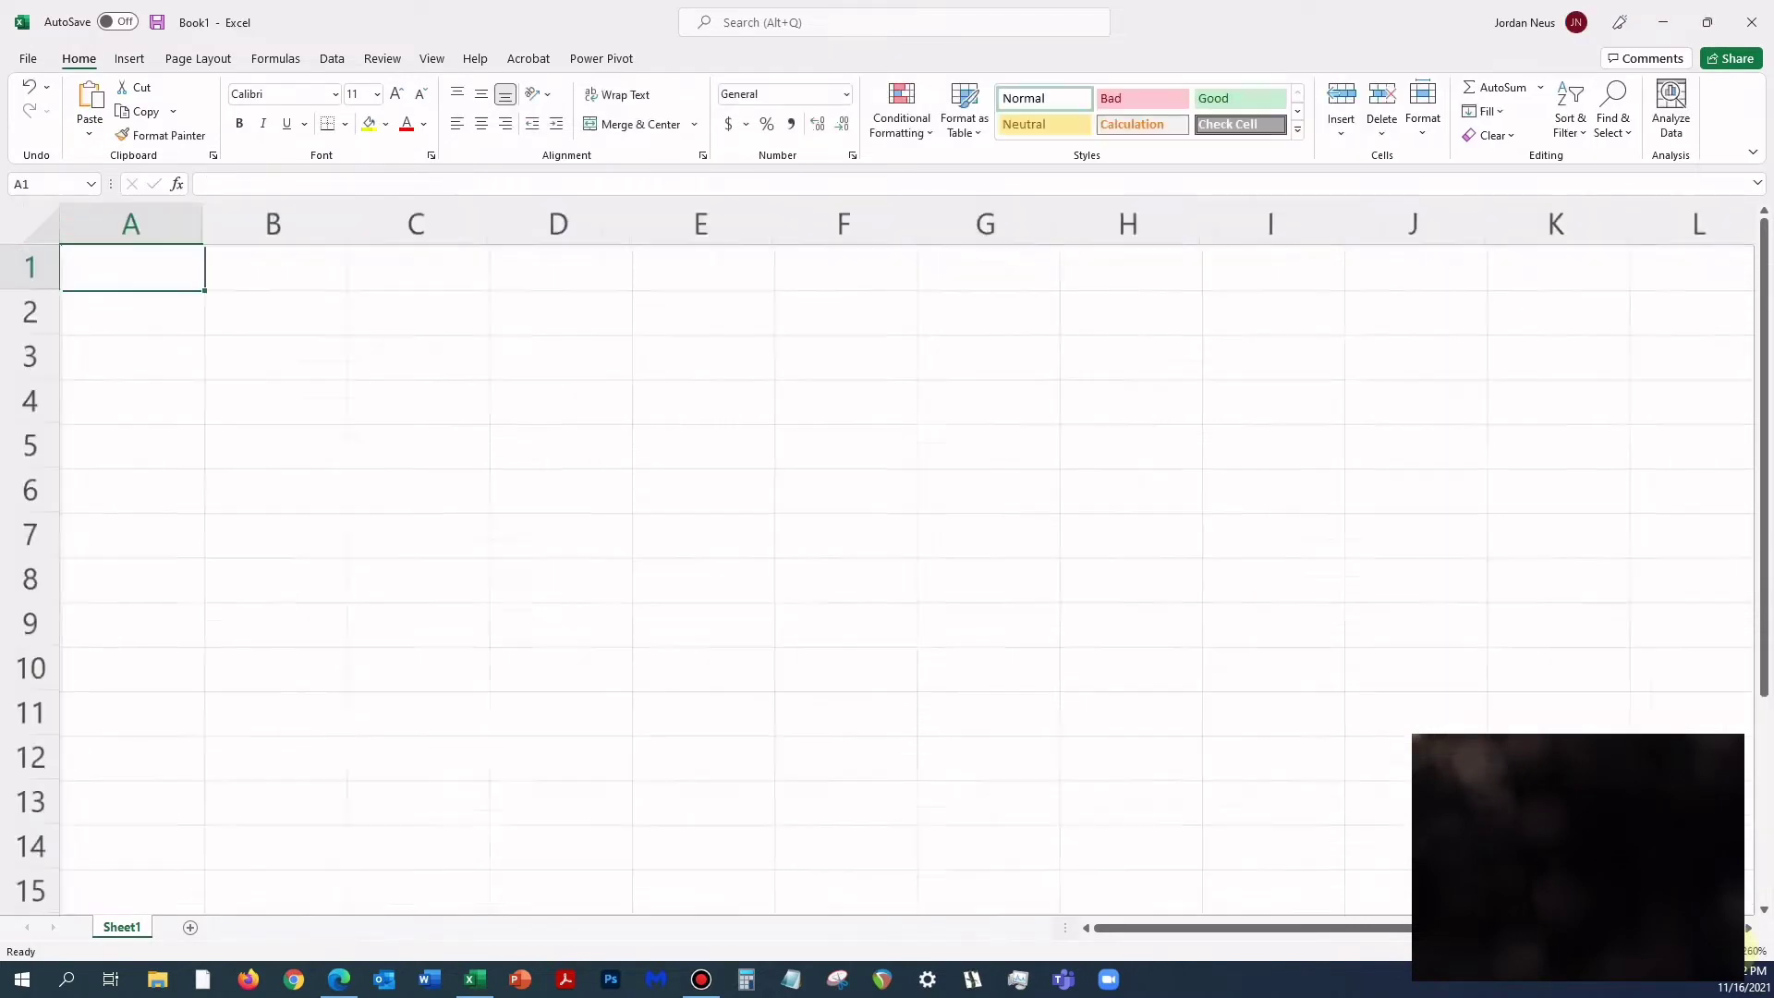
{"action": "scroll", "coordinate": [262, 483], "scroll_direction": "up", "scroll_amount": 1}
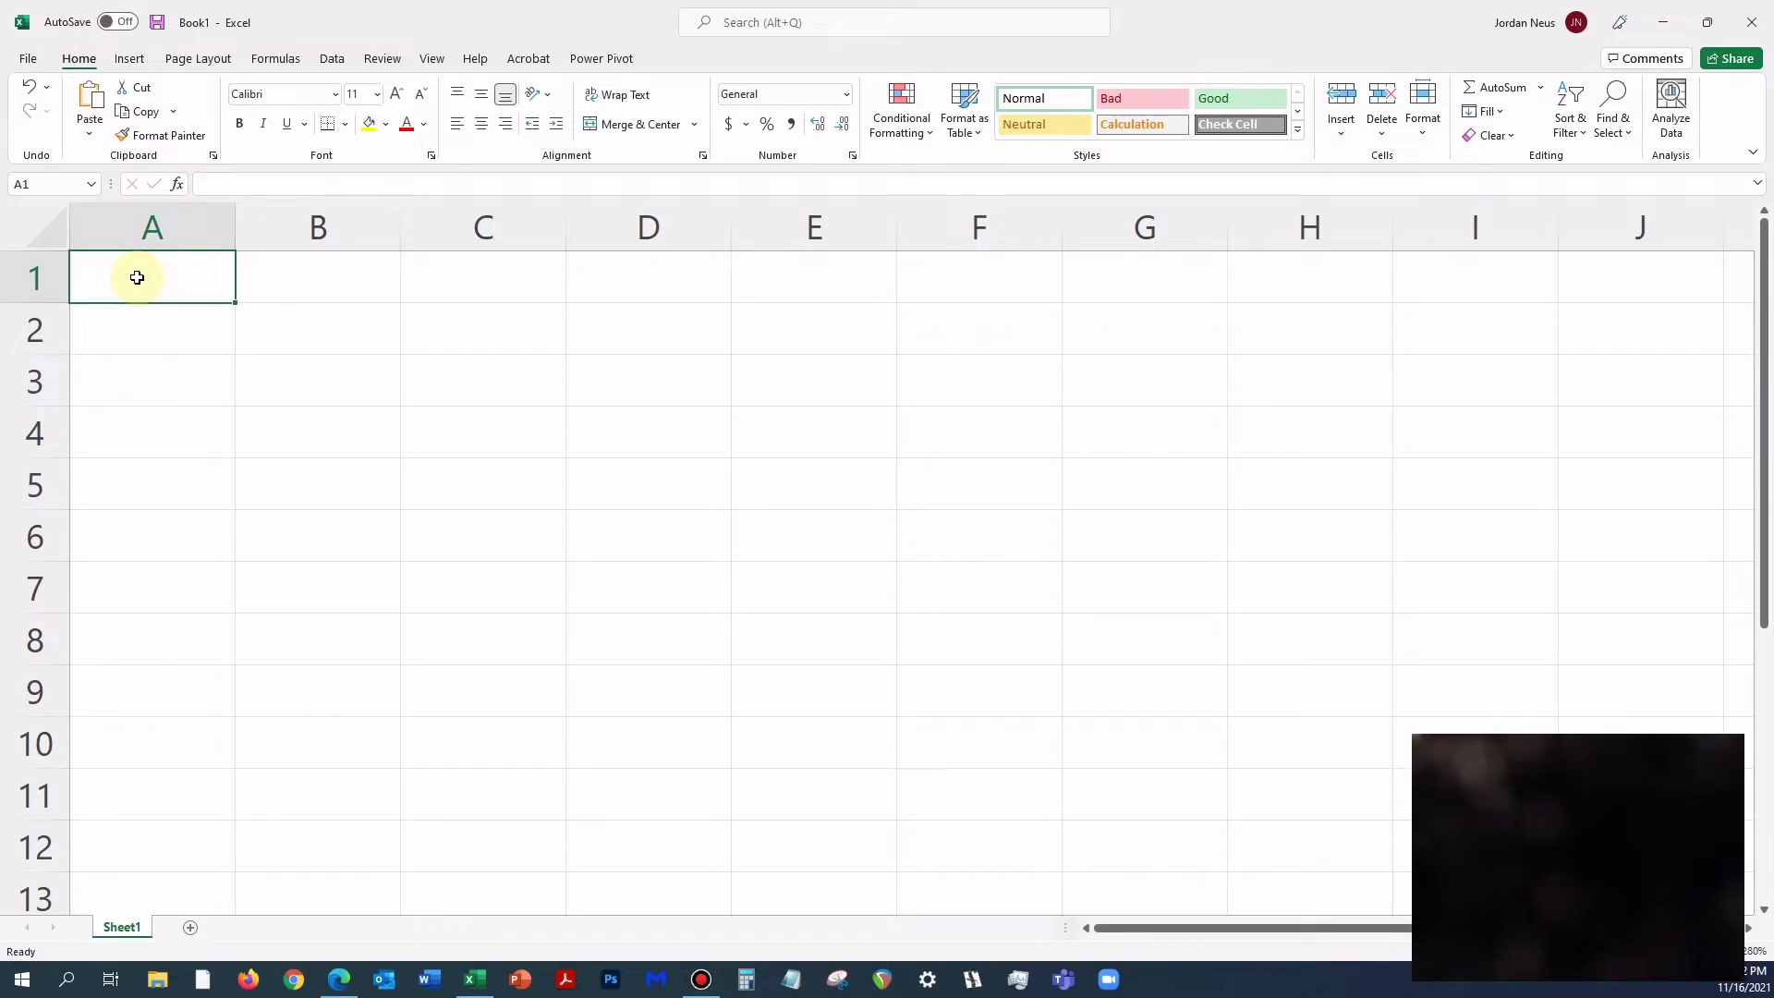
{"action": "key", "text": "Return"}
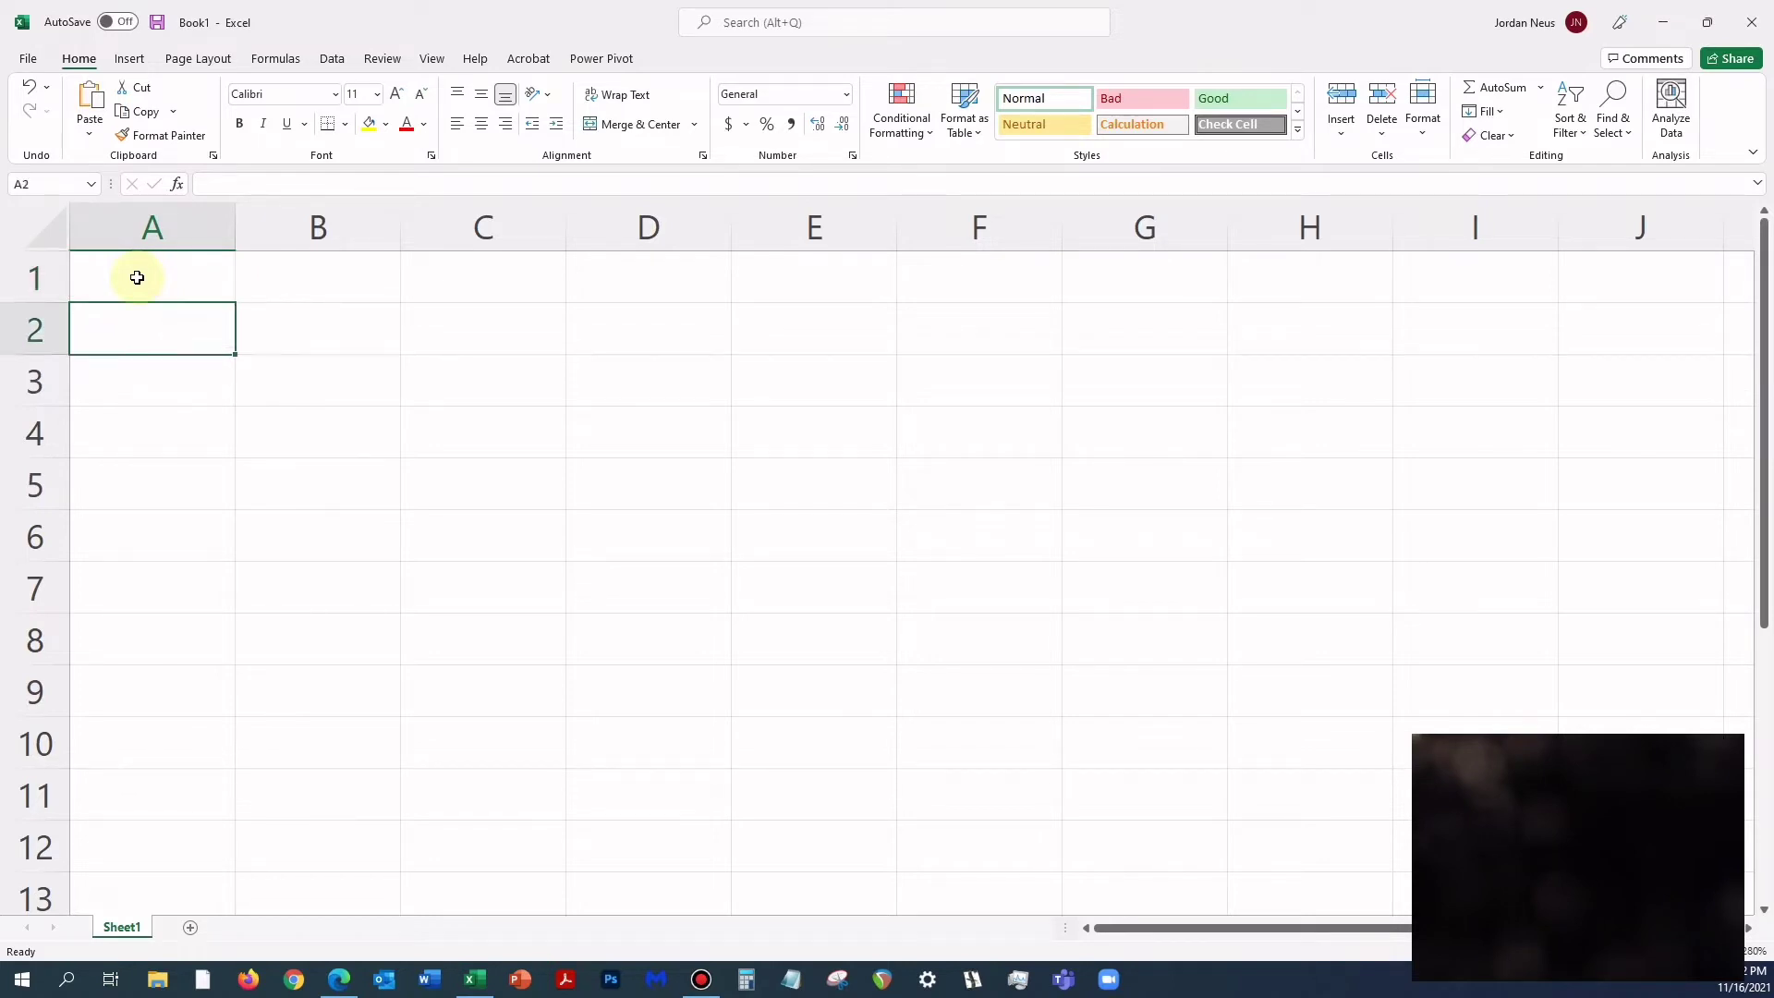
{"action": "type", "text": "vax"}
{"action": "key", "text": "Return"}
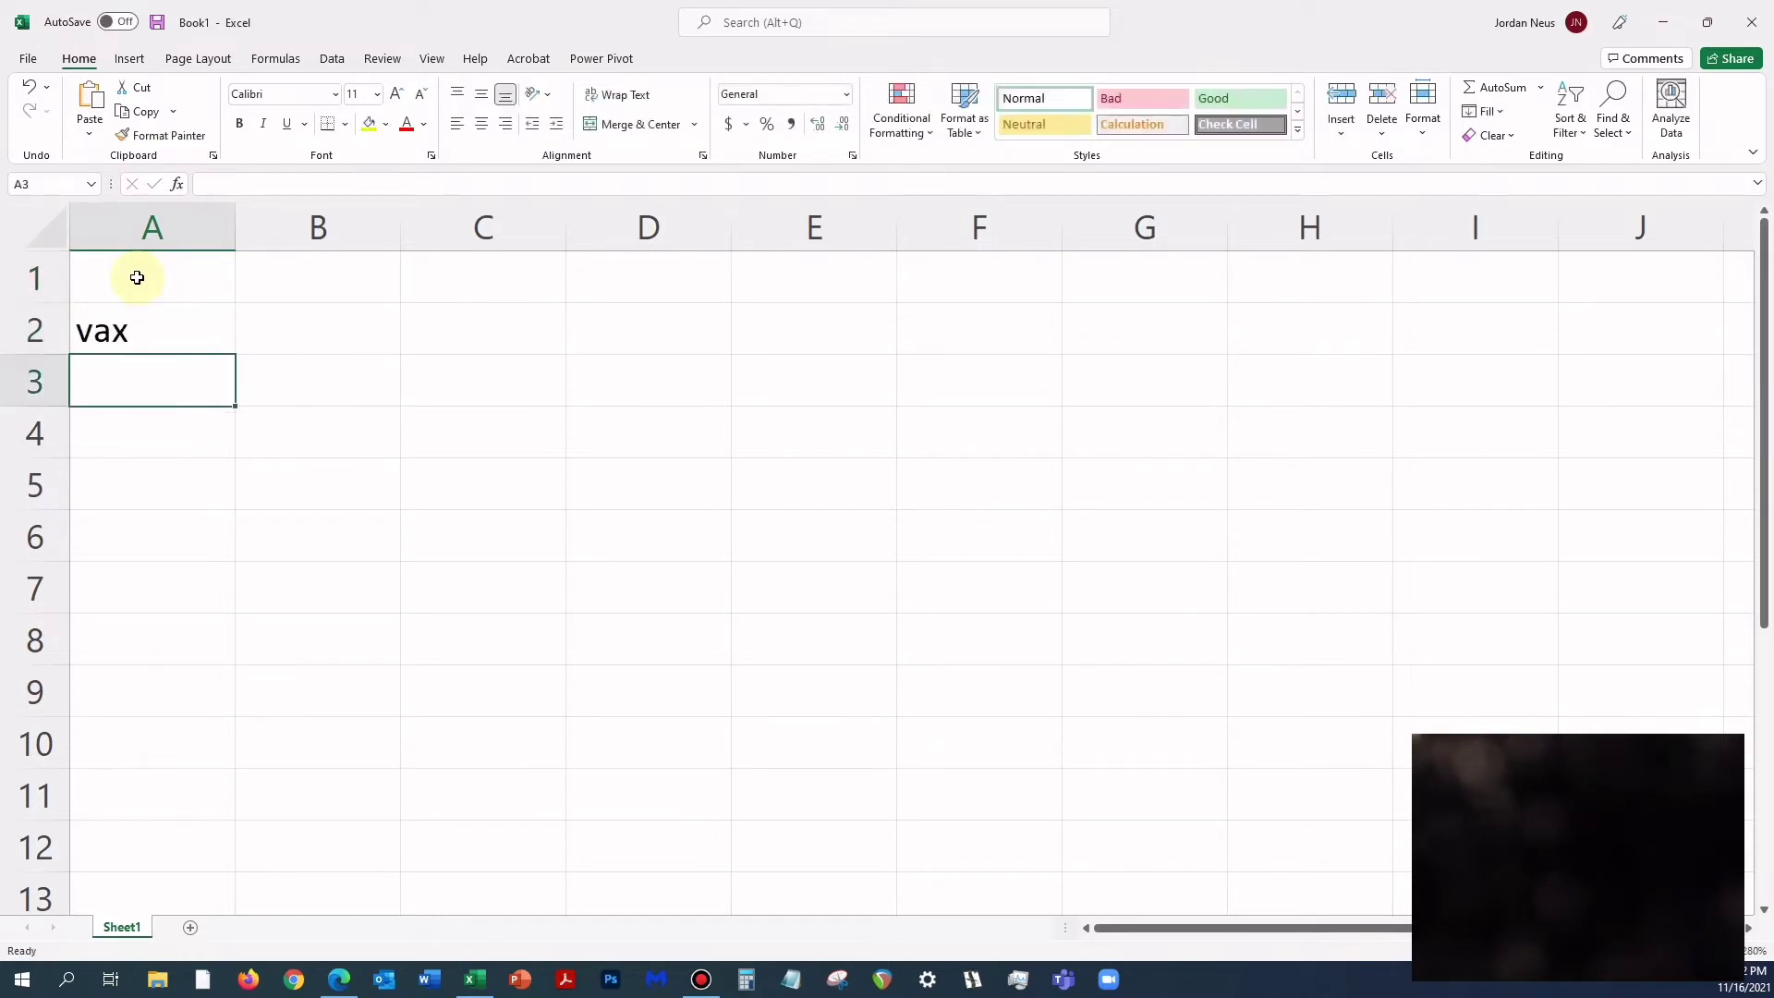
{"action": "type", "text": "vax"}
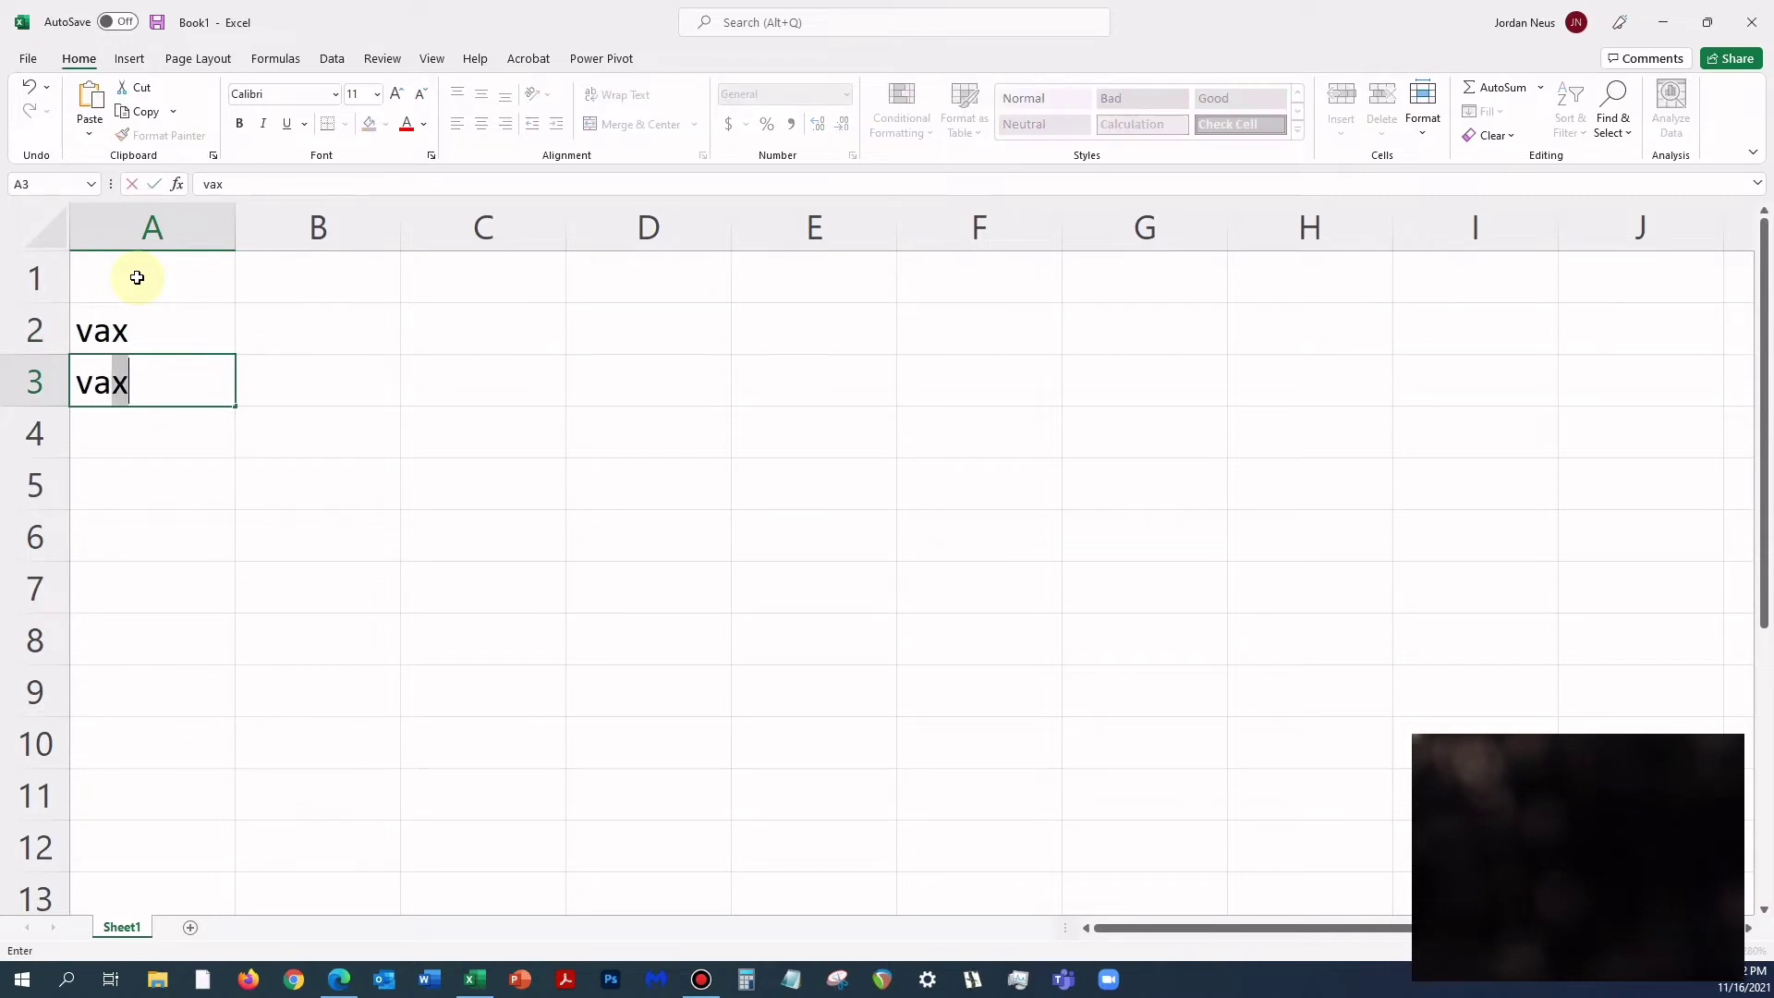
{"action": "key", "text": "Return"}
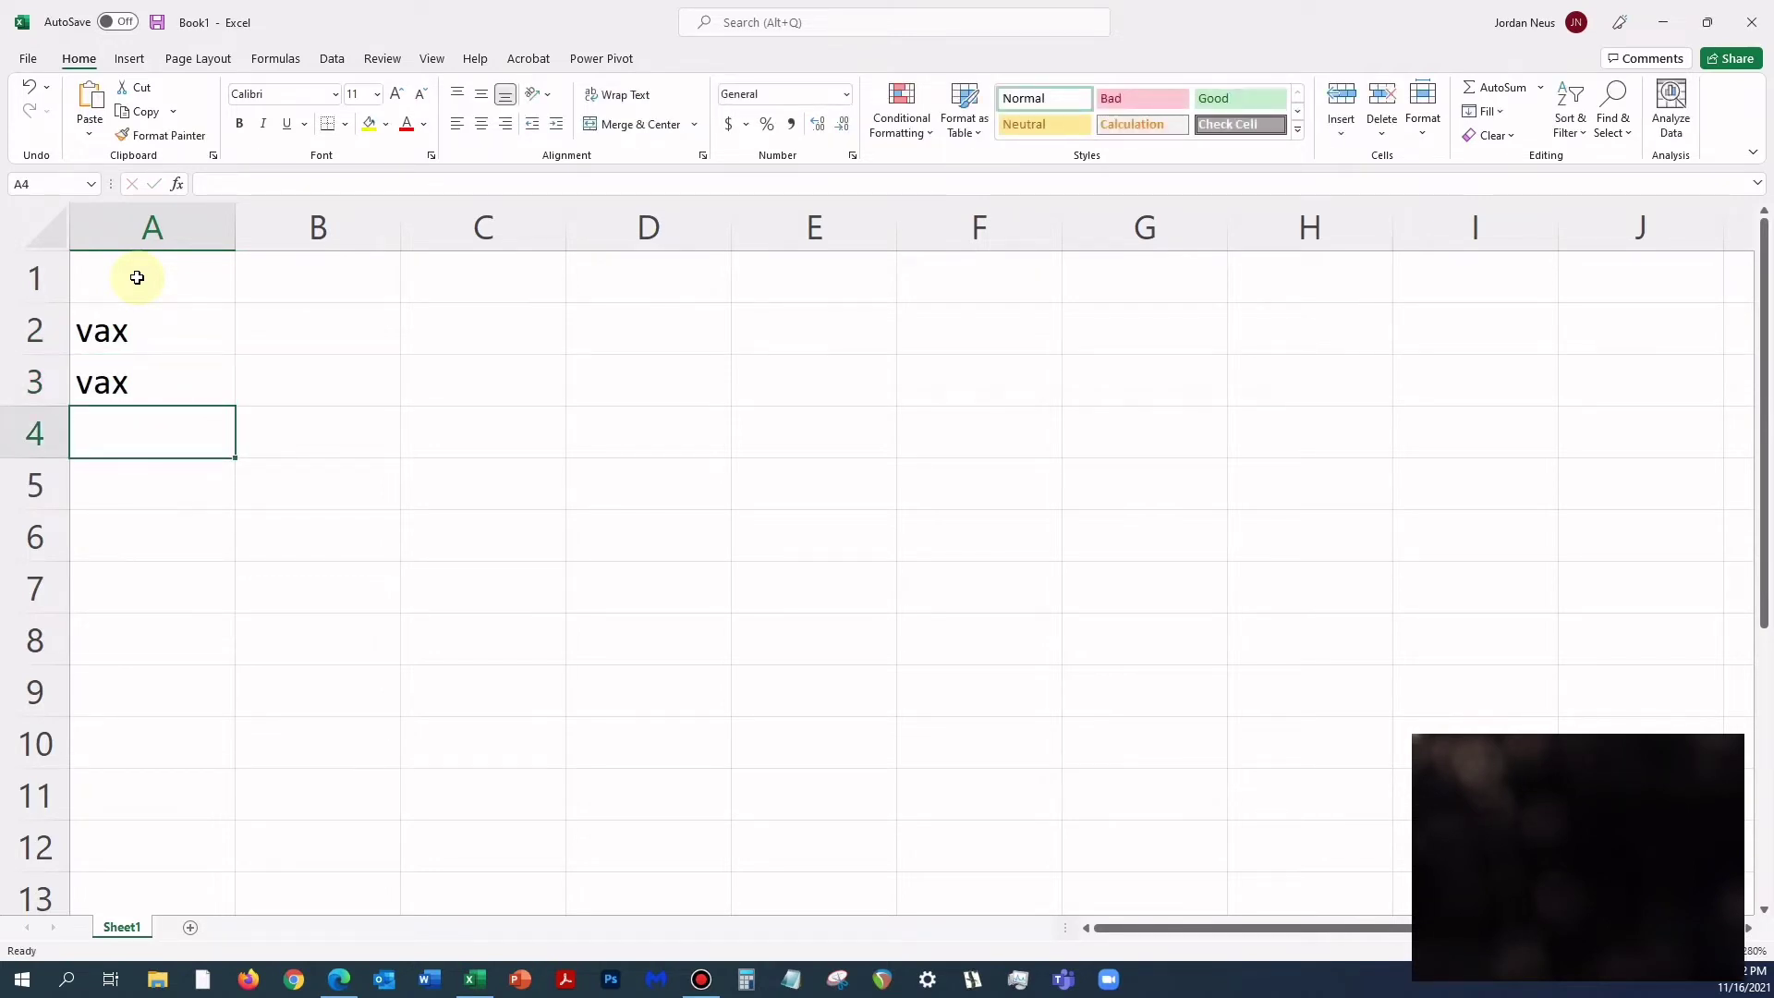
{"action": "type", "text": "plac"}
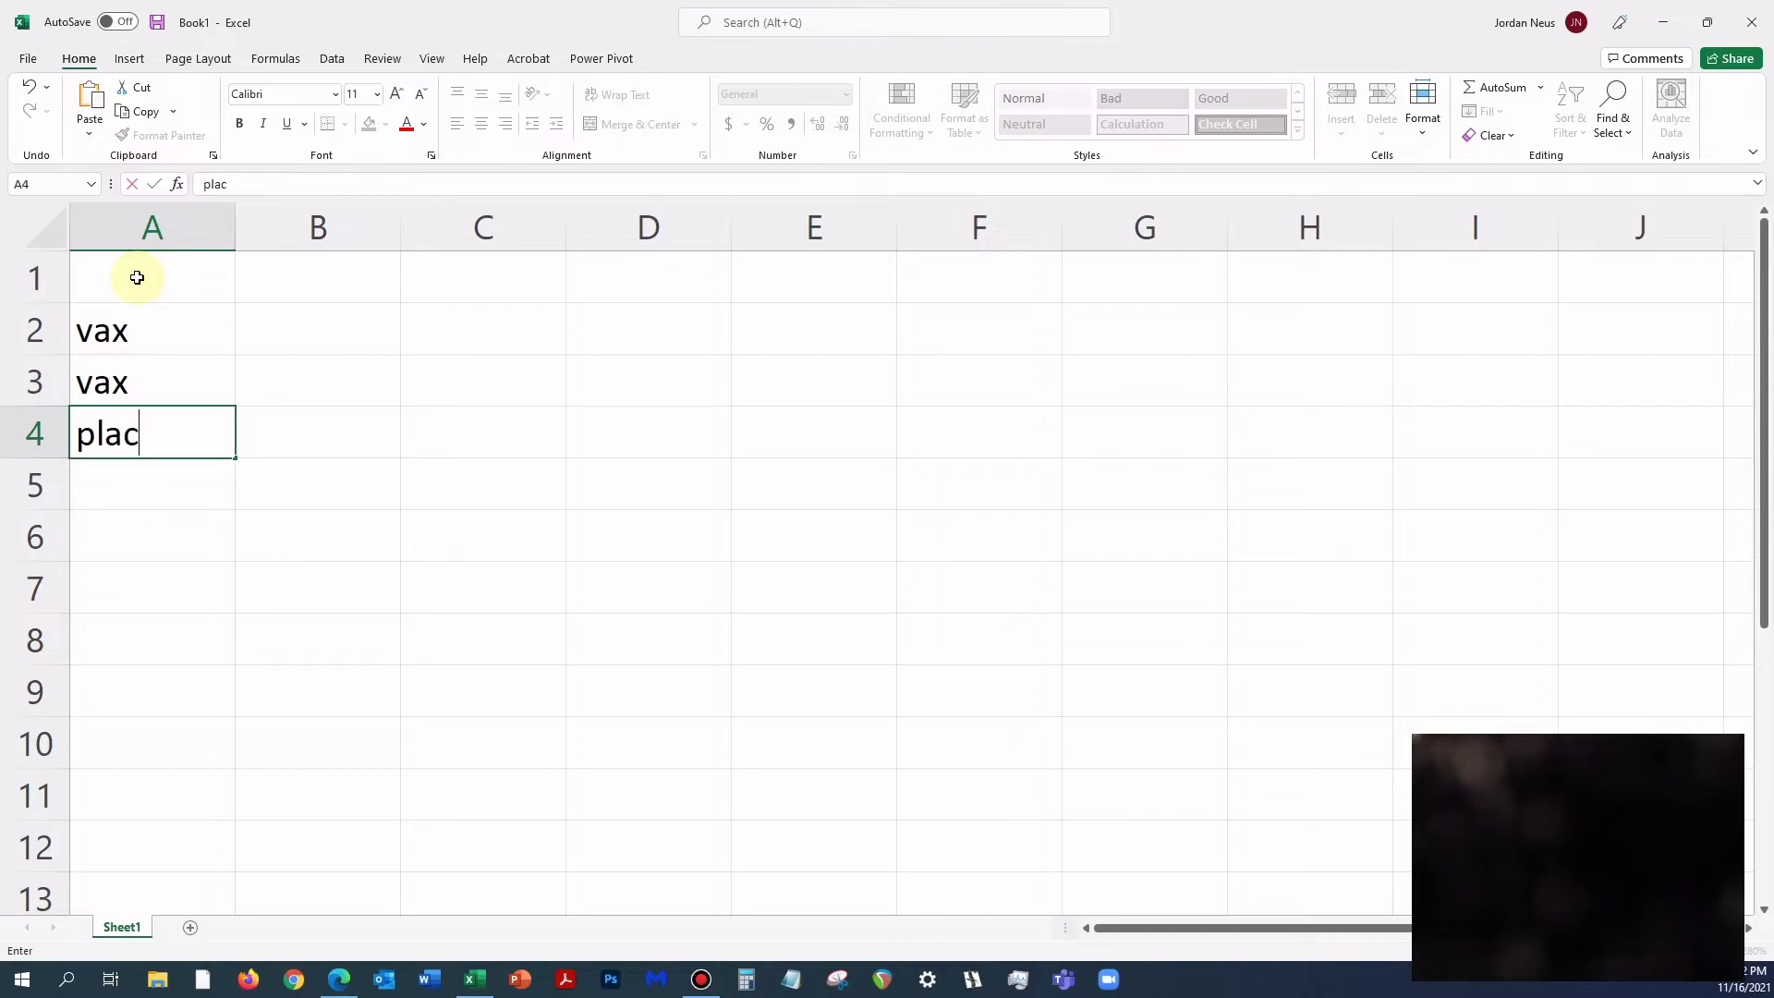
{"action": "type", "text": "ebo"}
{"action": "key", "text": "Return"}
{"action": "type", "text": "pla"}
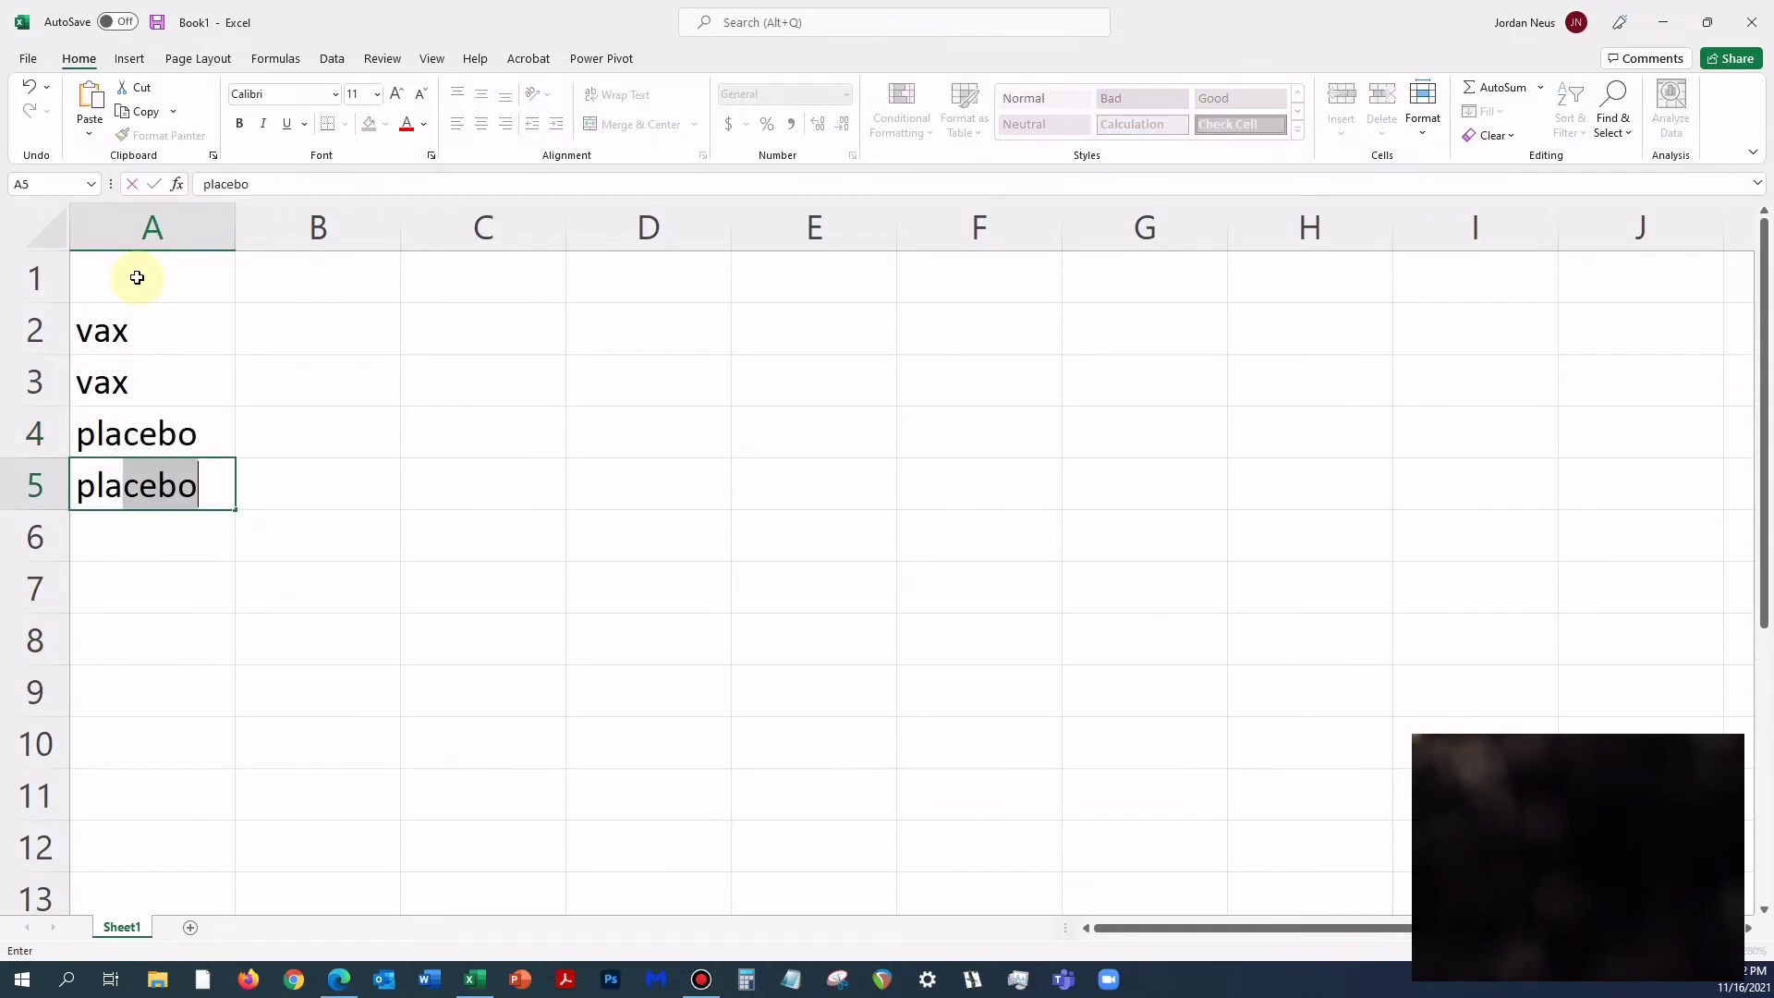
{"action": "key", "text": "Return"}
Step: Enter yes, no, yes, no in cells B2 through B5
{"action": "key", "text": "Up"}
{"action": "key", "text": "Up"}
{"action": "key", "text": "Up"}
{"action": "key", "text": "Up"}
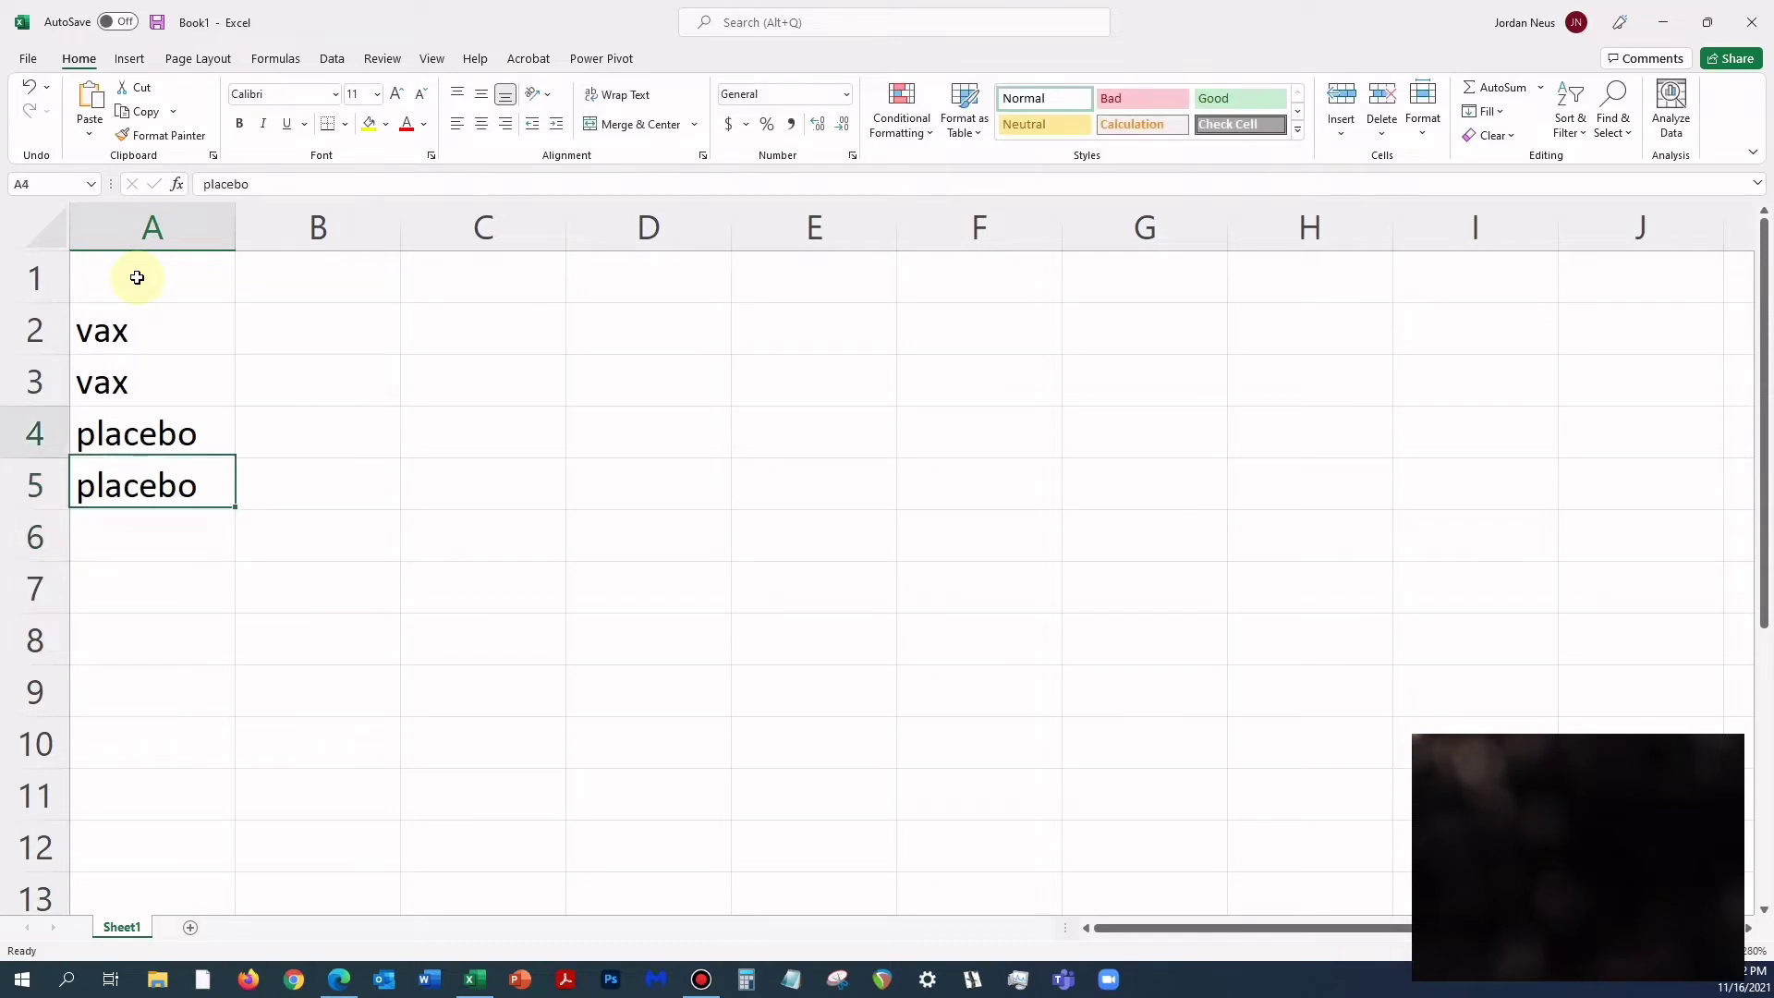
{"action": "key", "text": "Right"}
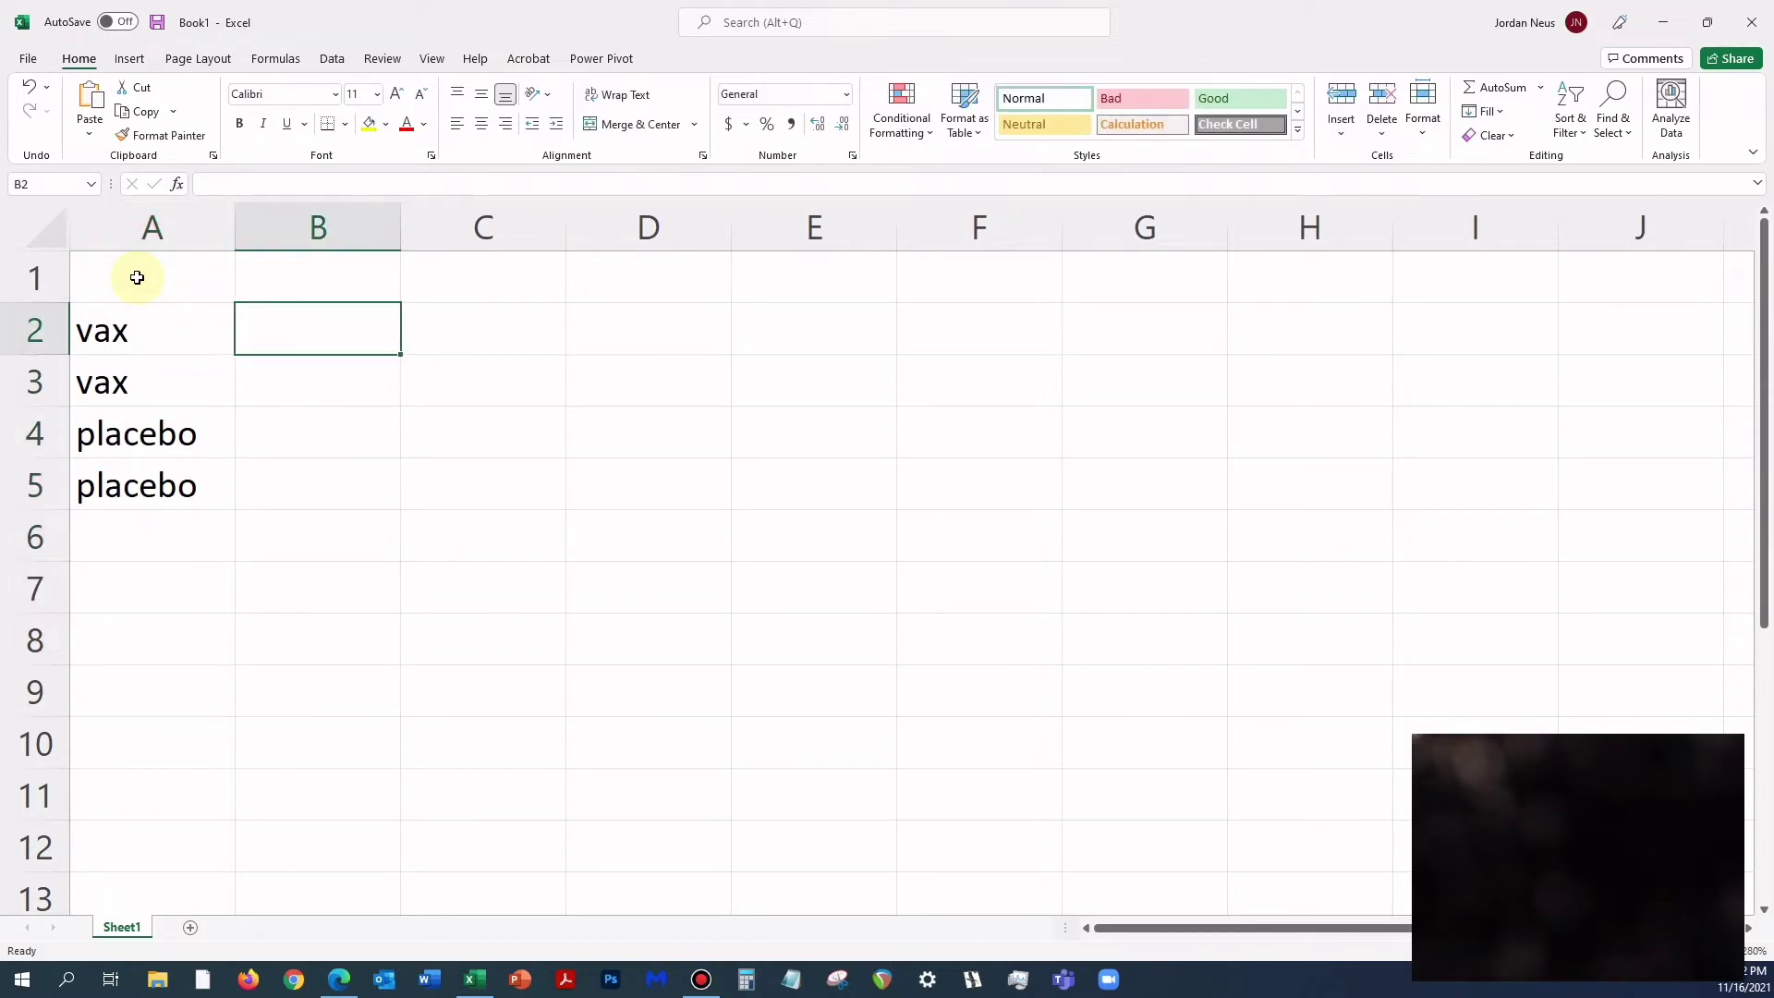
{"action": "type", "text": "yes"}
{"action": "key", "text": "Return"}
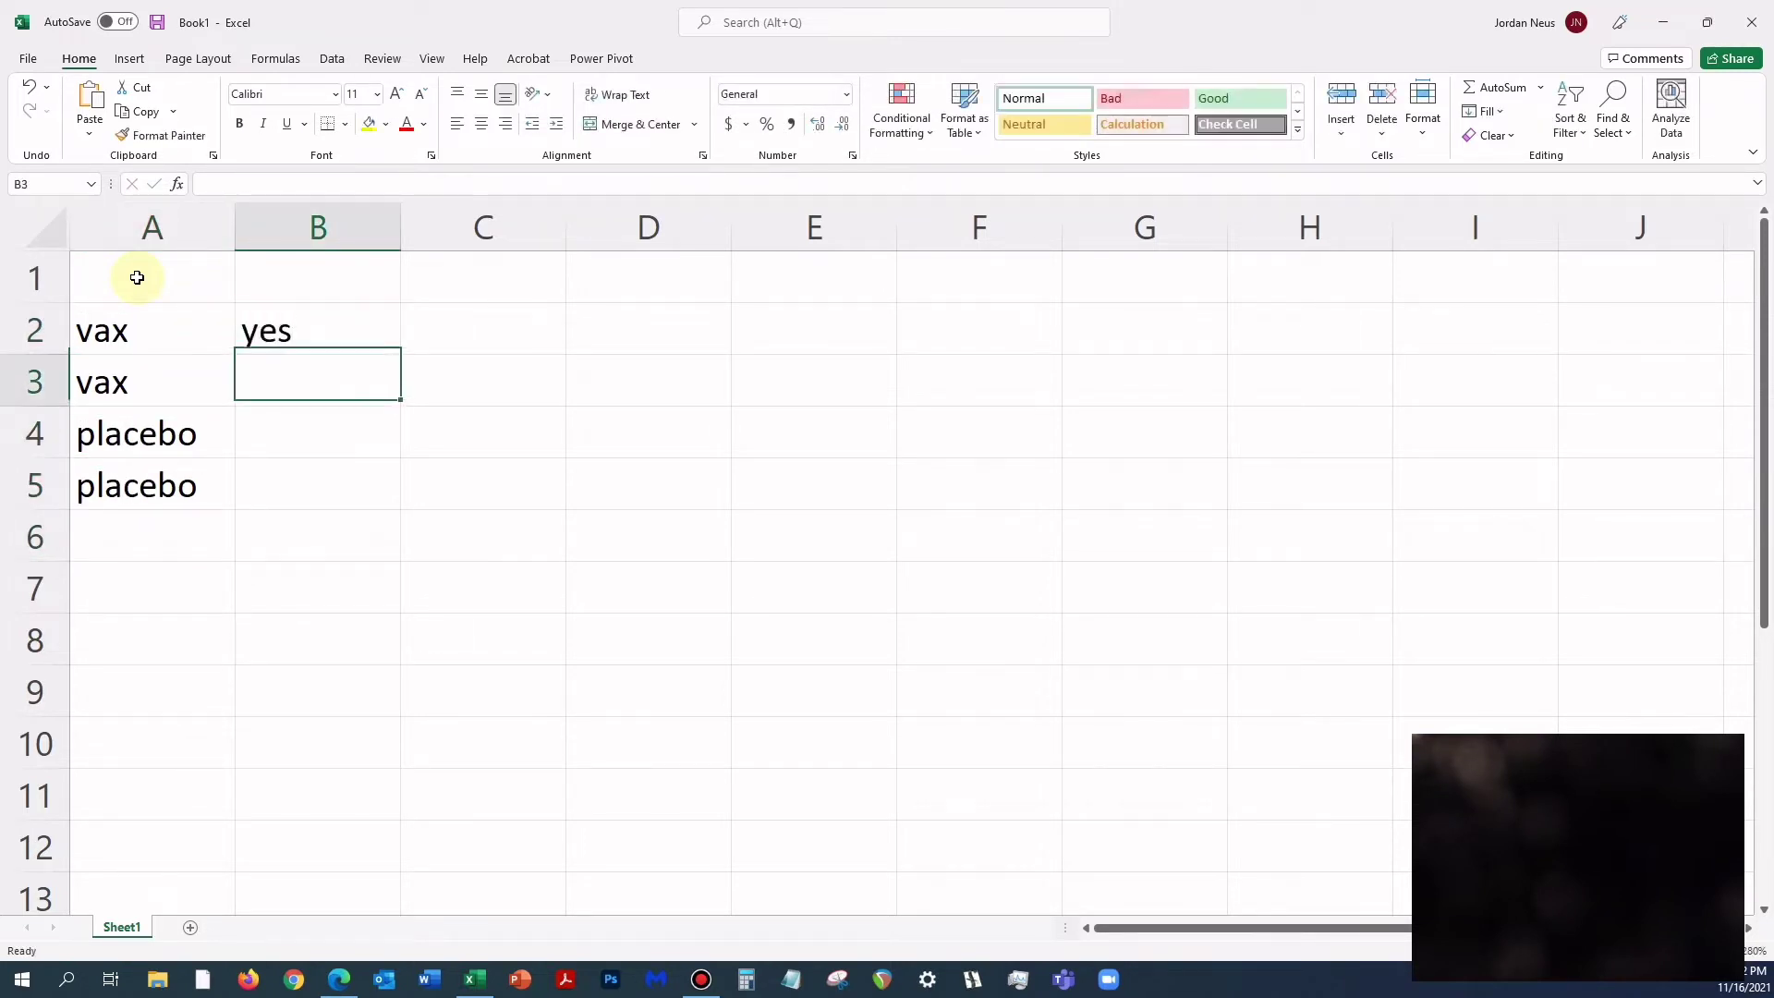
{"action": "type", "text": "no"}
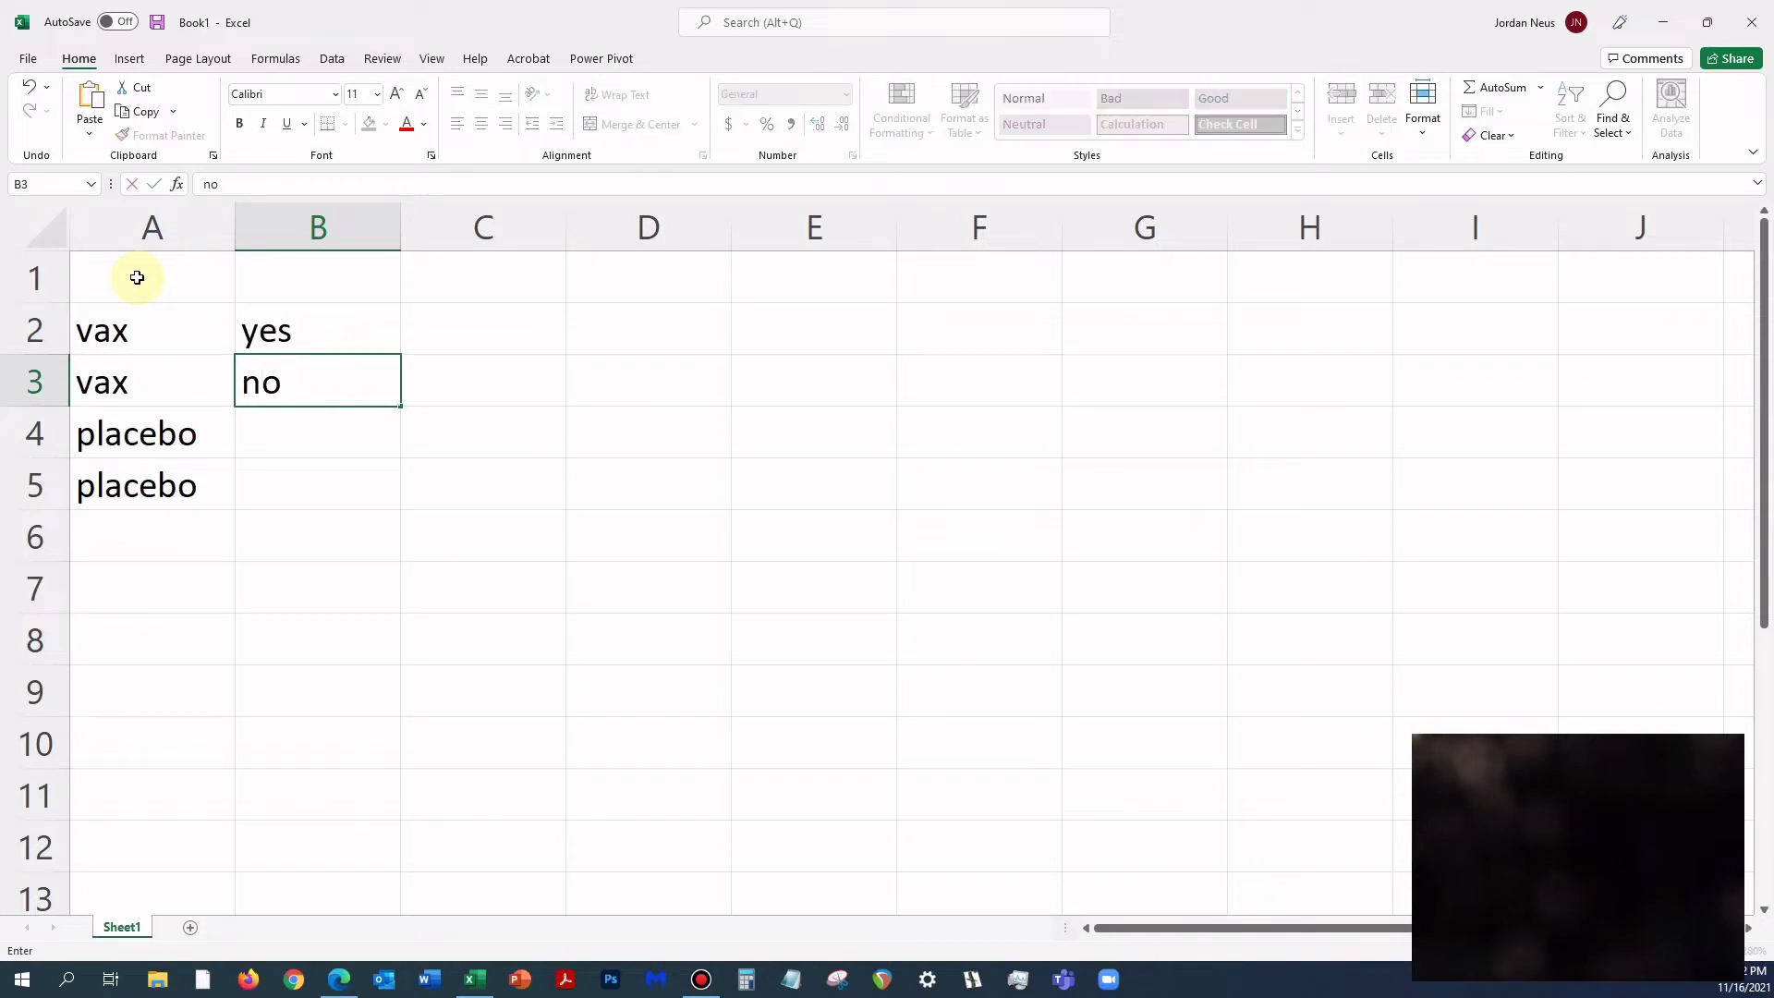
{"action": "key", "text": "Return"}
{"action": "type", "text": "yes"}
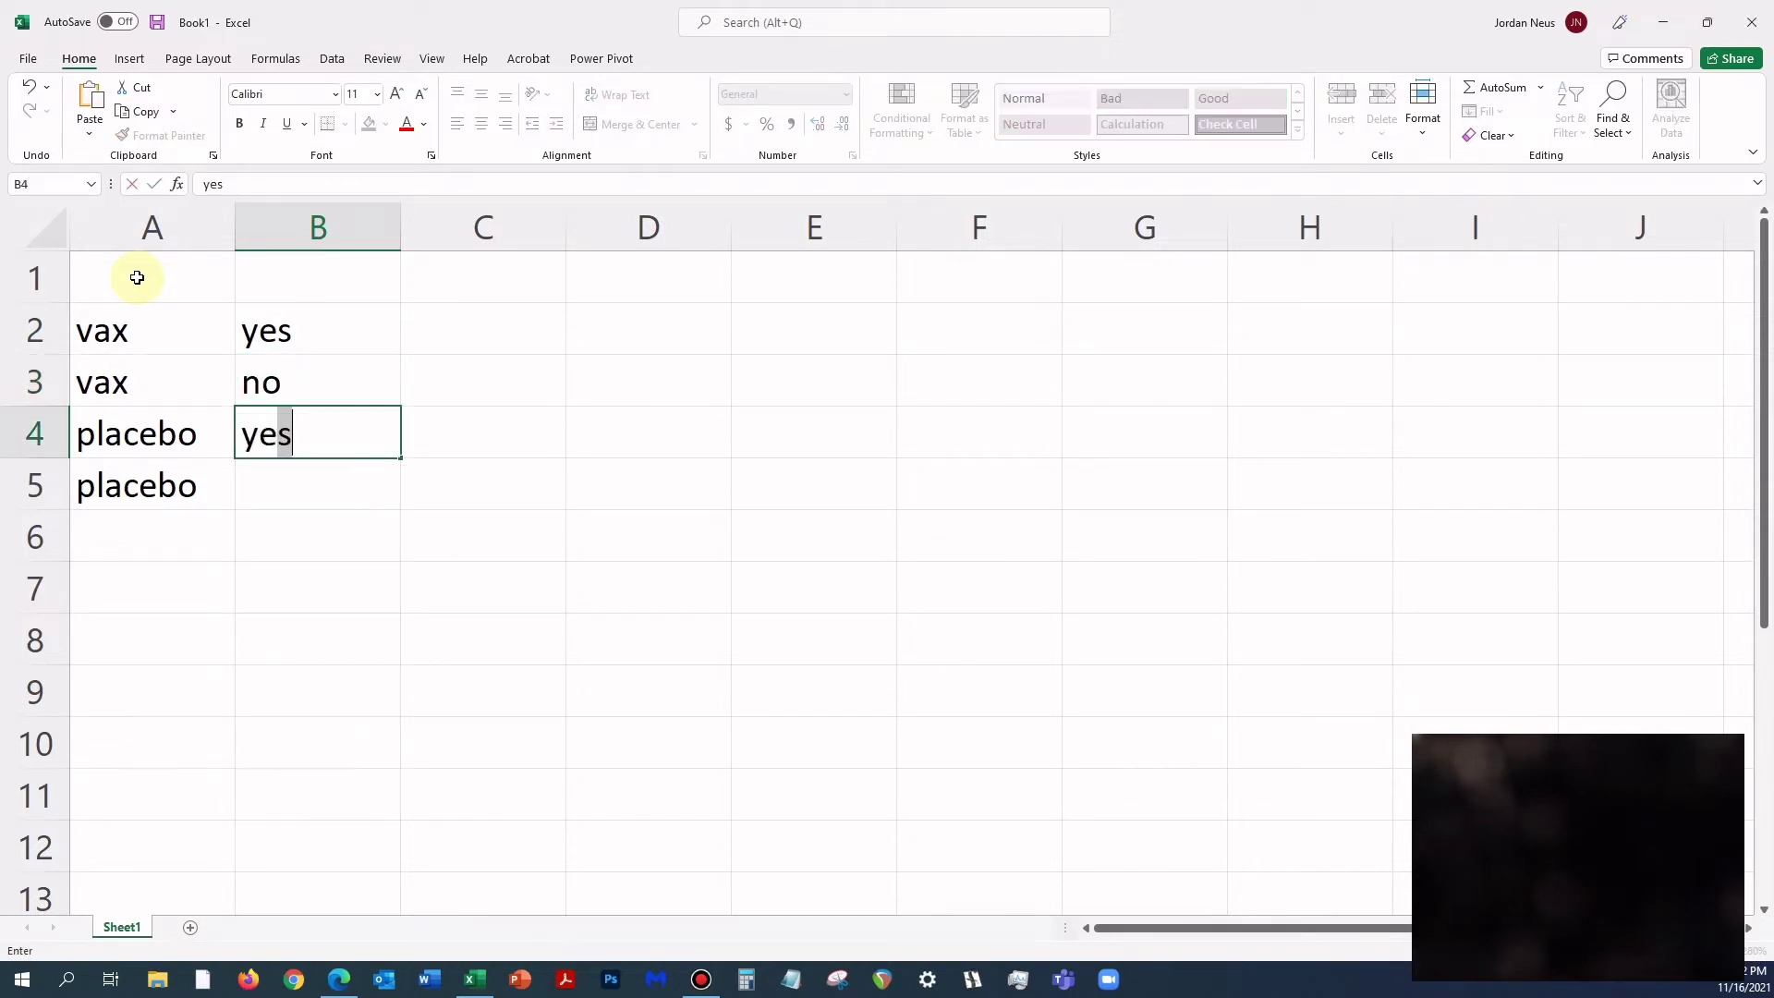
{"action": "key", "text": "Return"}
{"action": "type", "text": "no"}
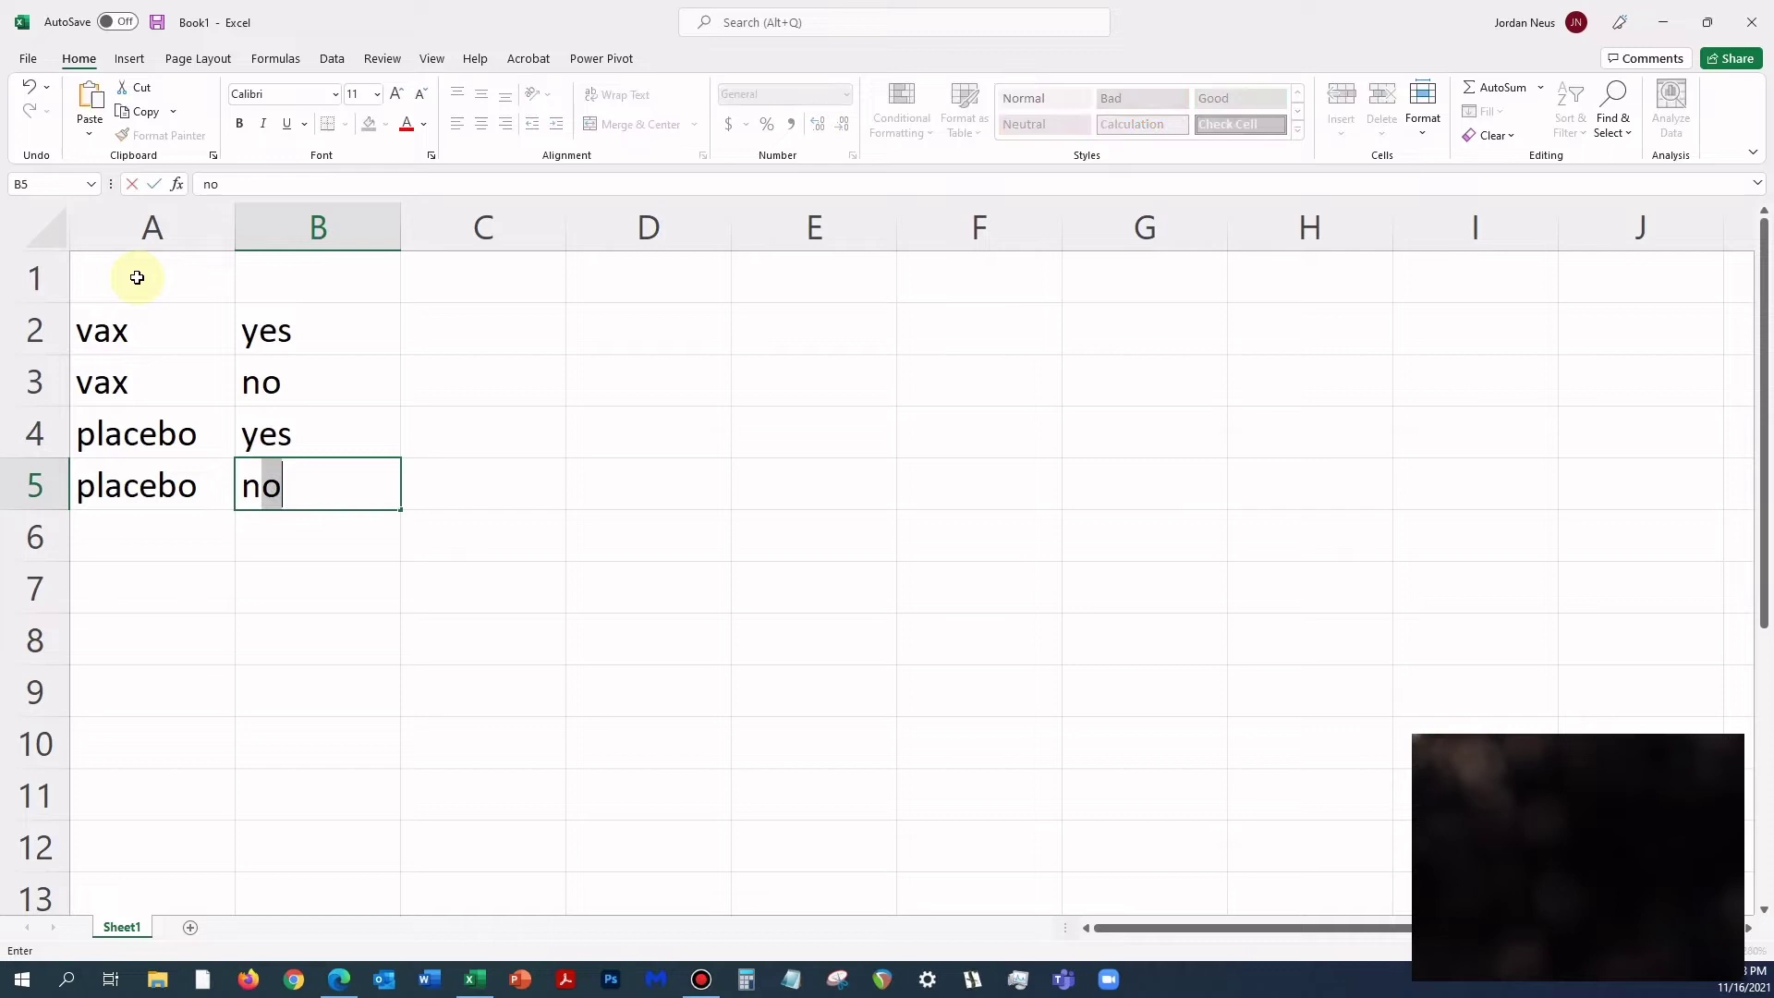
{"action": "key", "text": "Up"}
{"action": "key", "text": "Up"}
{"action": "key", "text": "Up"}
{"action": "key", "text": "Up"}
{"action": "key", "text": "Left"}
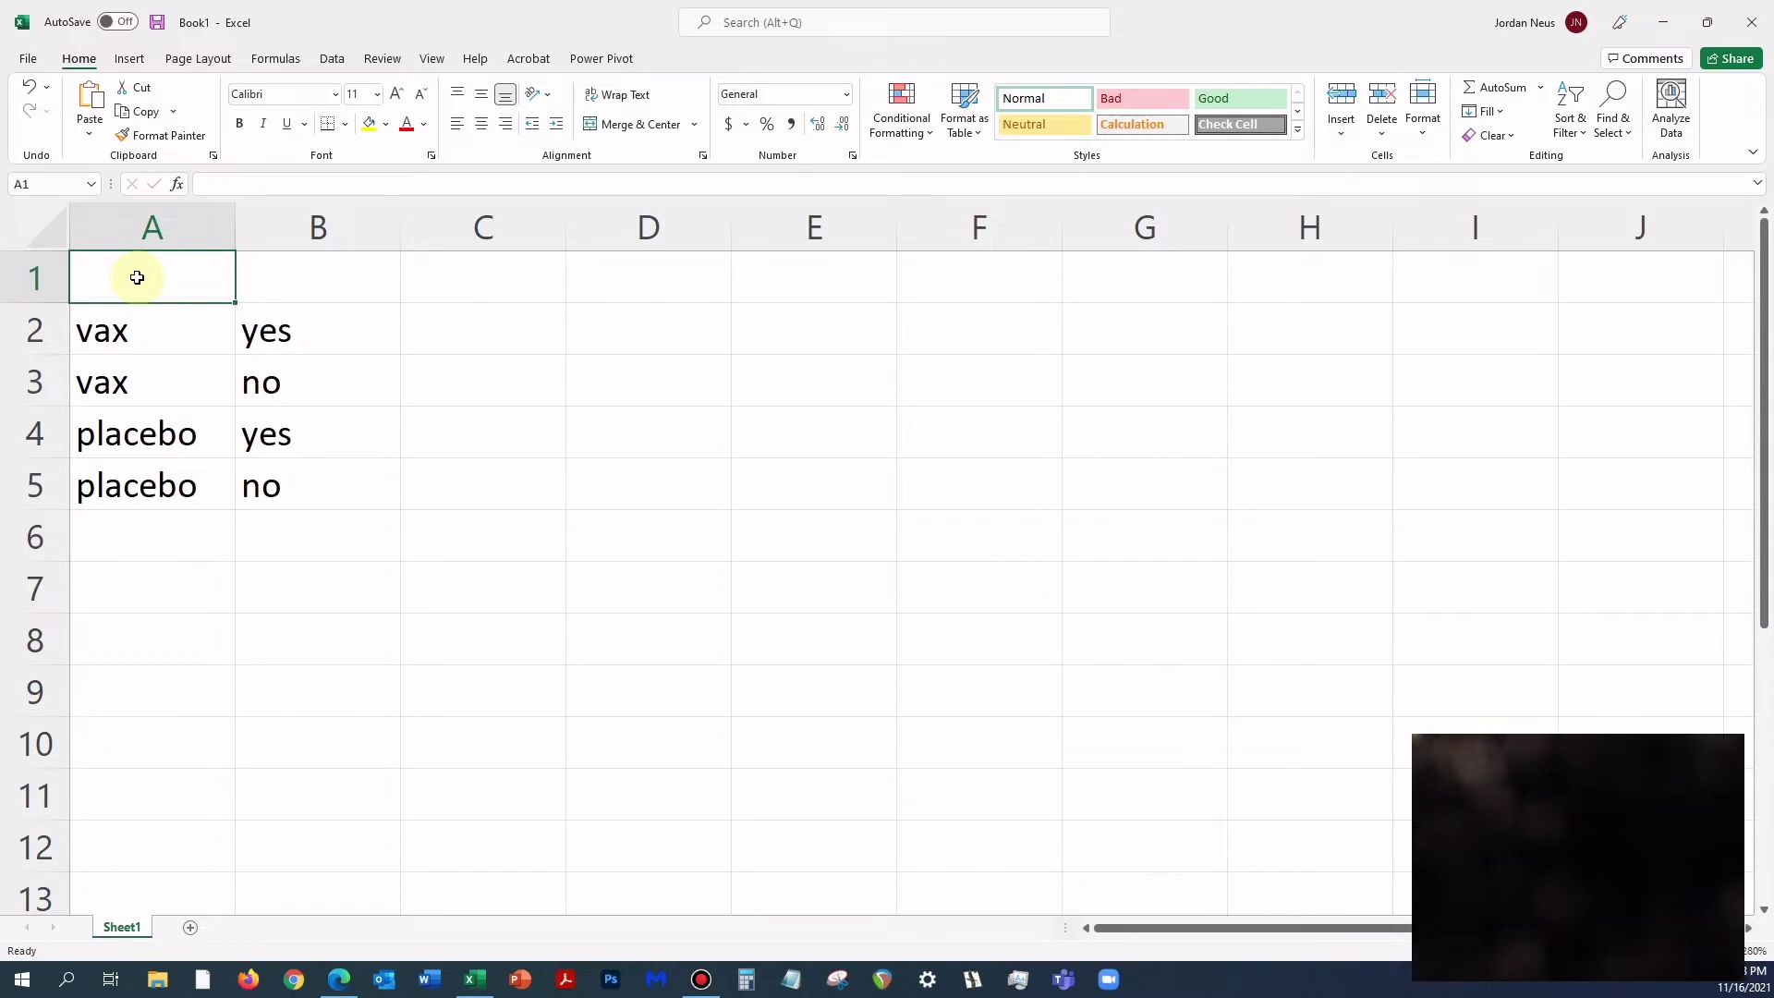
Step: Label row 1 with GROUP in A1, HOSP in B1 and Number in C1, replacing FREQ
{"action": "type", "text": "GROUP"}
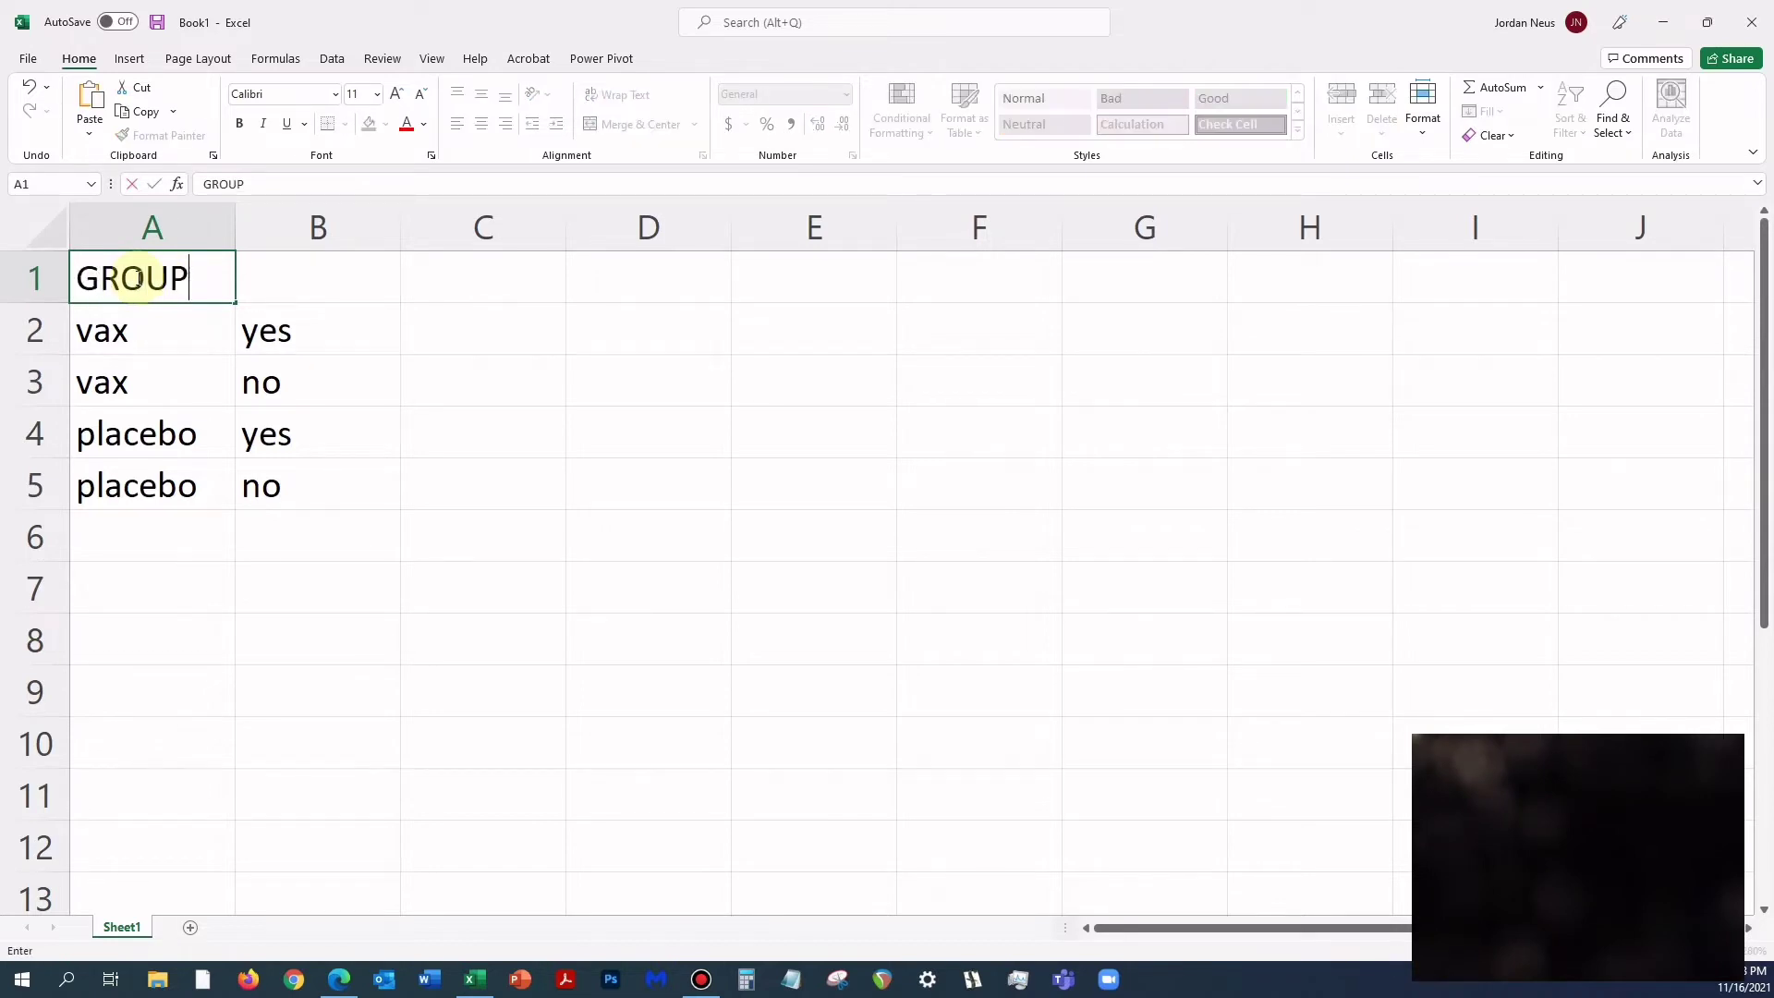
{"action": "key", "text": "Right"}
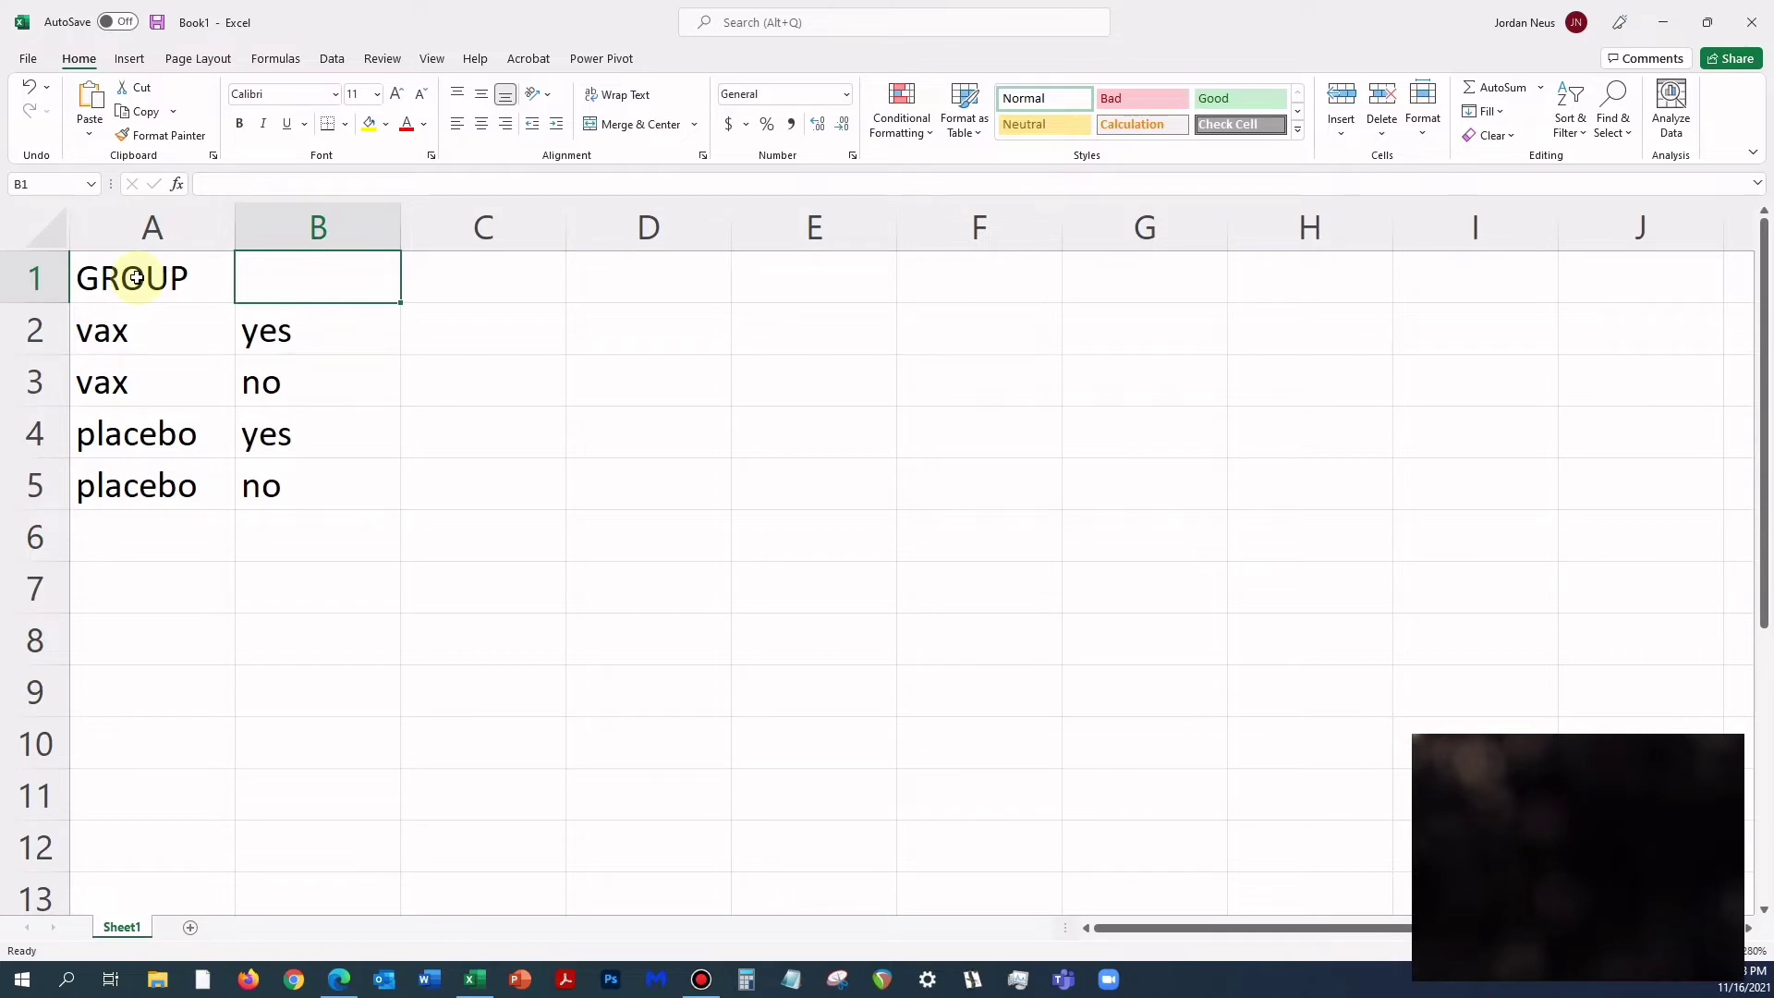
{"action": "type", "text": "HOSP"}
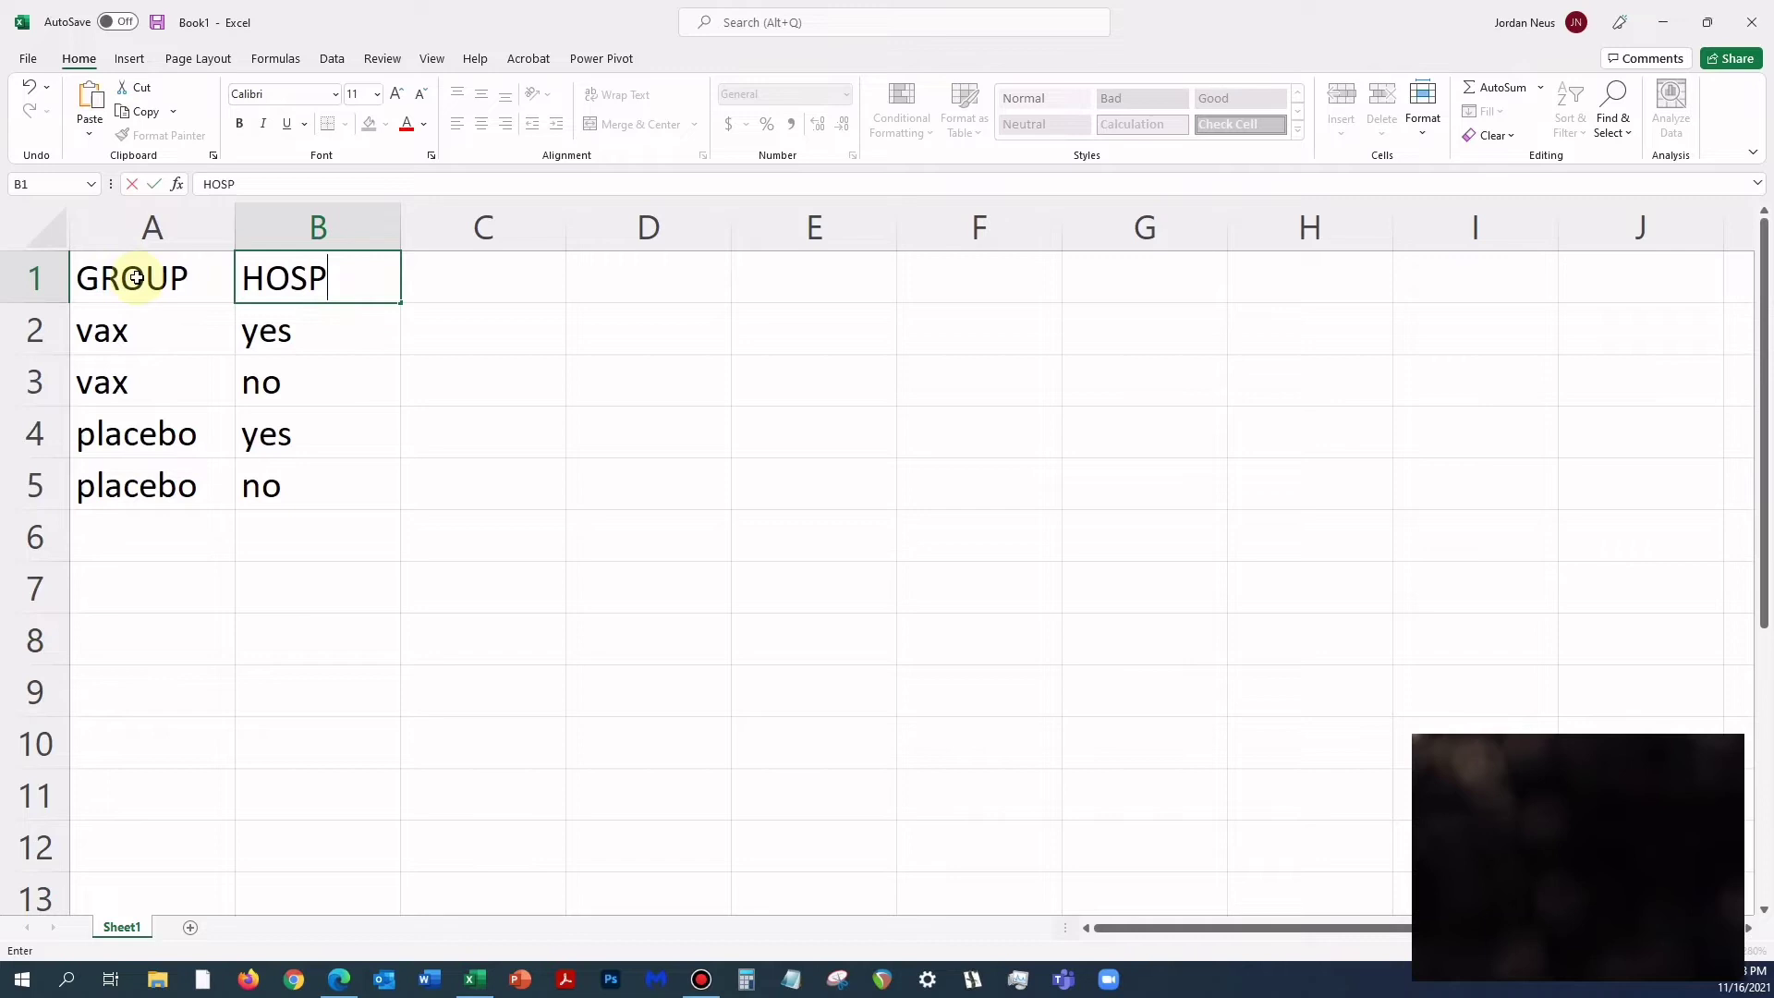
{"action": "left_click", "coordinate": [482, 283]}
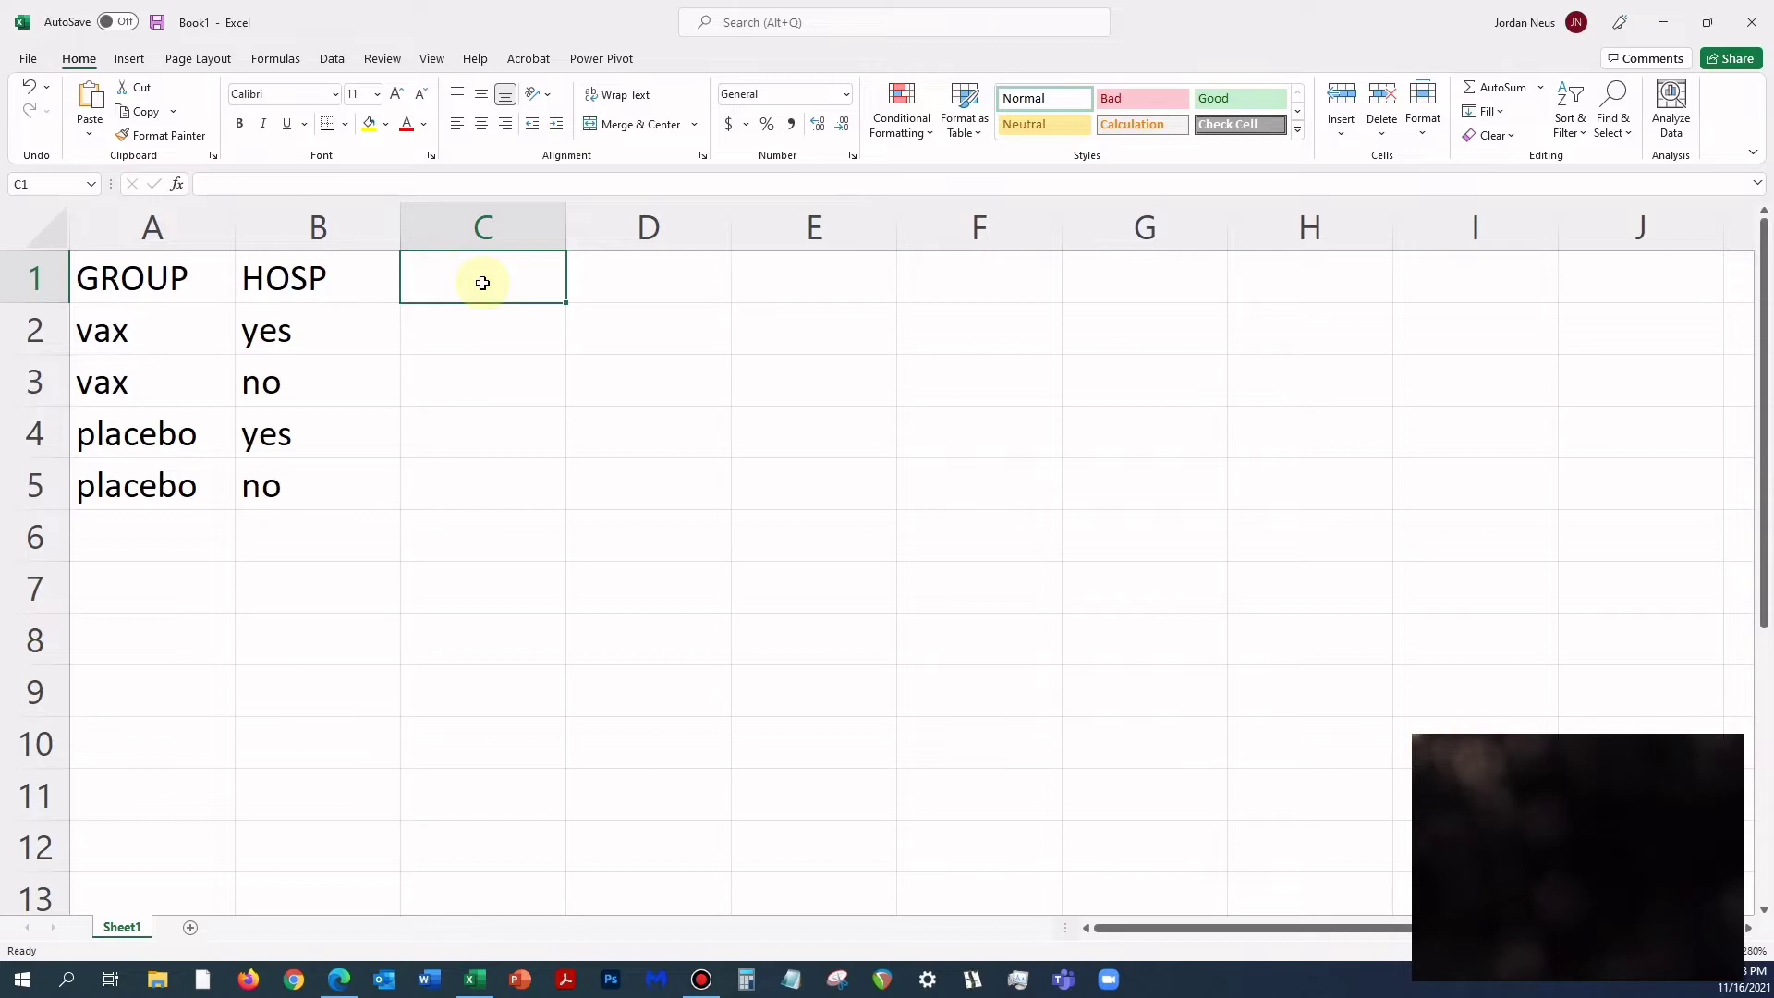
{"action": "type", "text": "FREQ"}
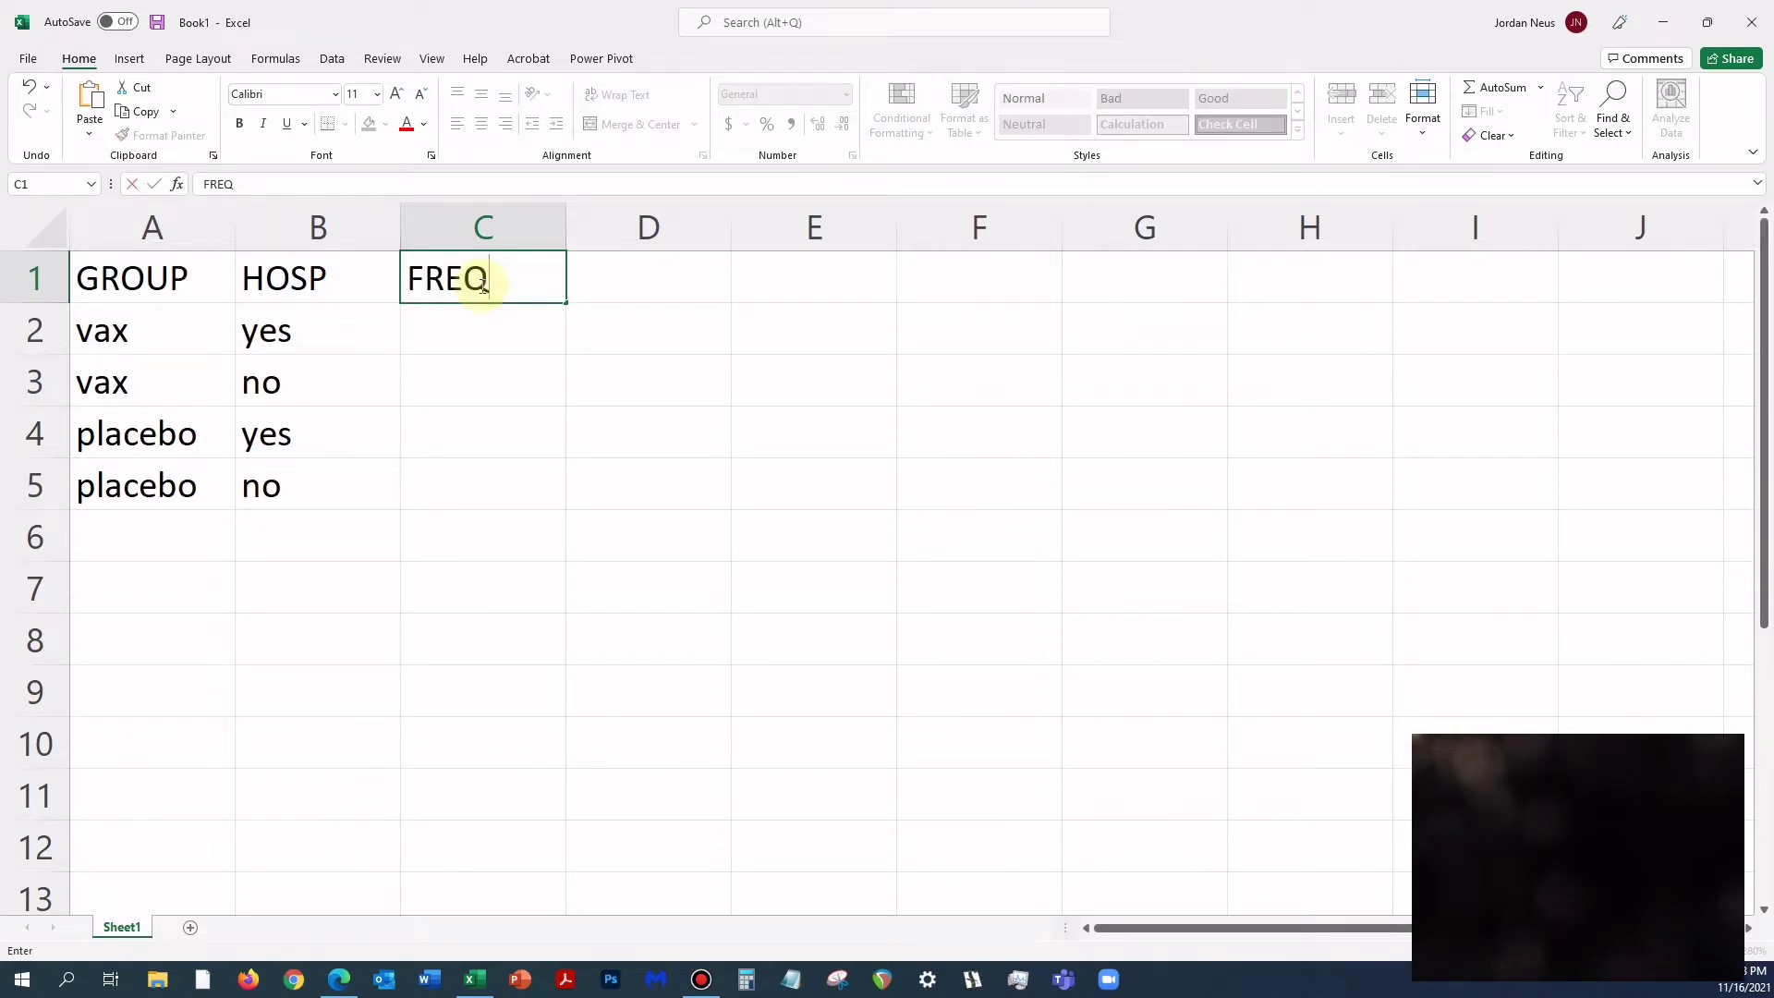
{"action": "key", "text": "BackSpace"}
{"action": "key", "text": "BackSpace"}
{"action": "key", "text": "BackSpace"}
{"action": "key", "text": "BackSpace"}
{"action": "type", "text": "Number"}
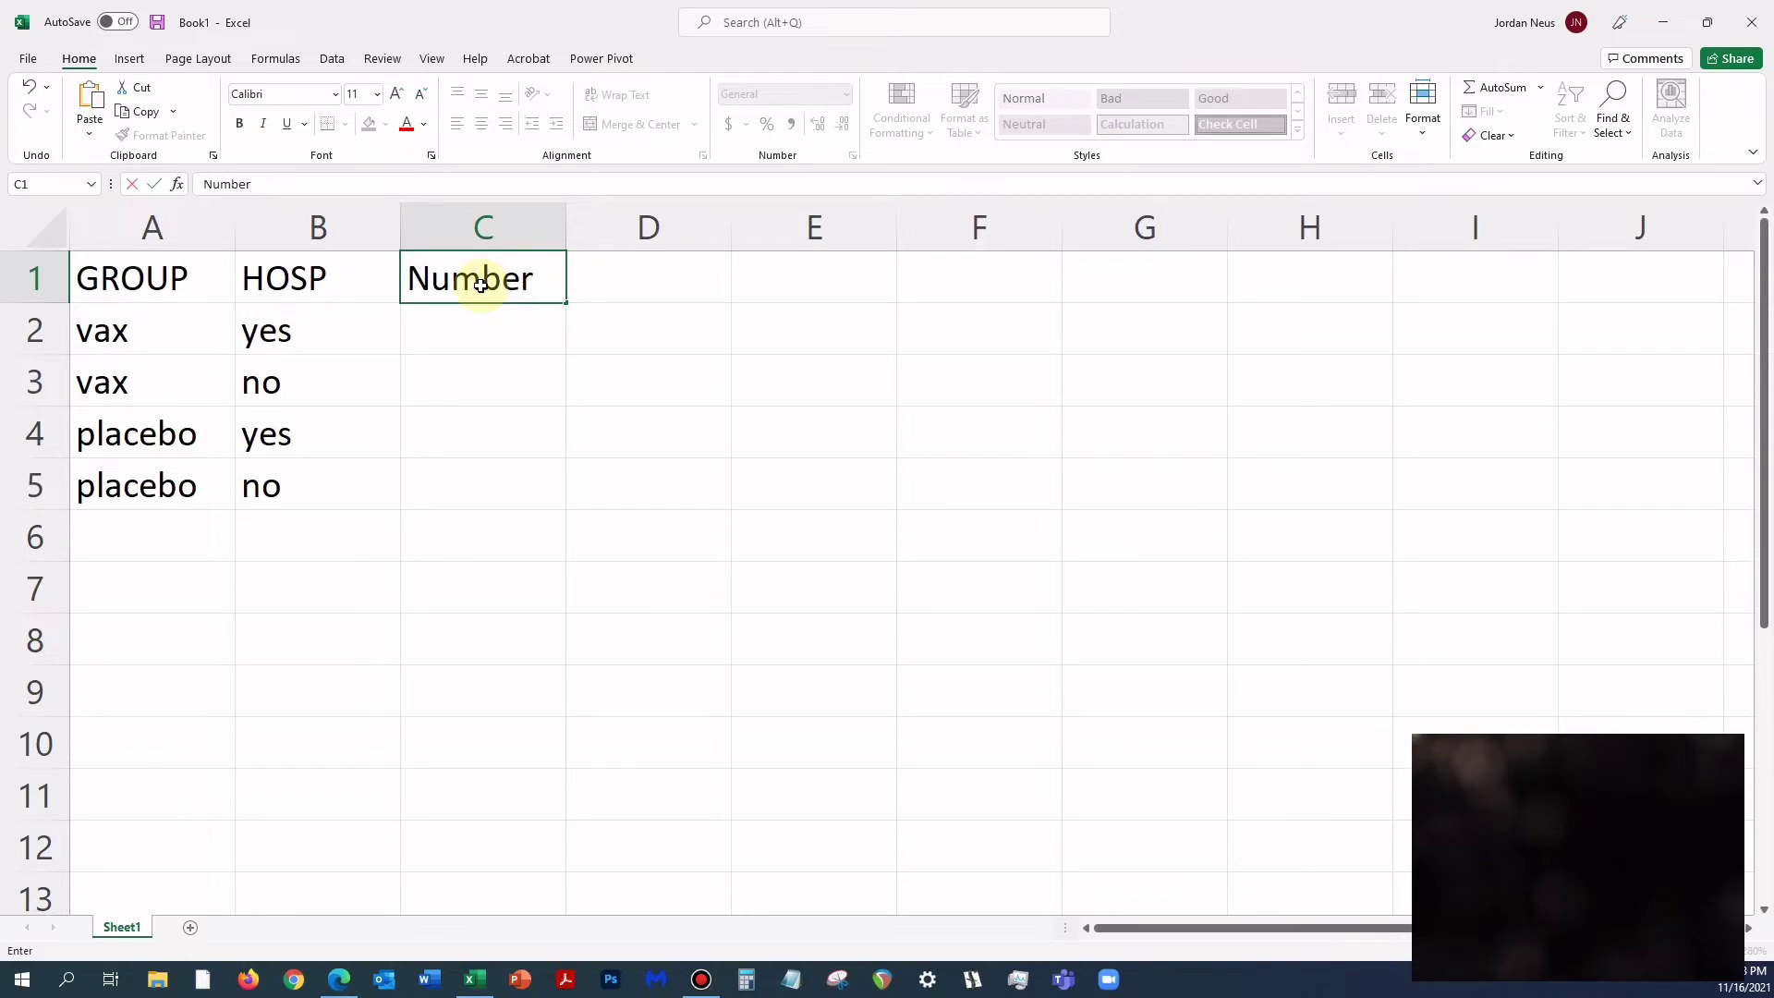
Step: Commit the Number heading and enter counts 40, 60, 30 and 68 in C2:C5
{"action": "key", "text": "Return"}
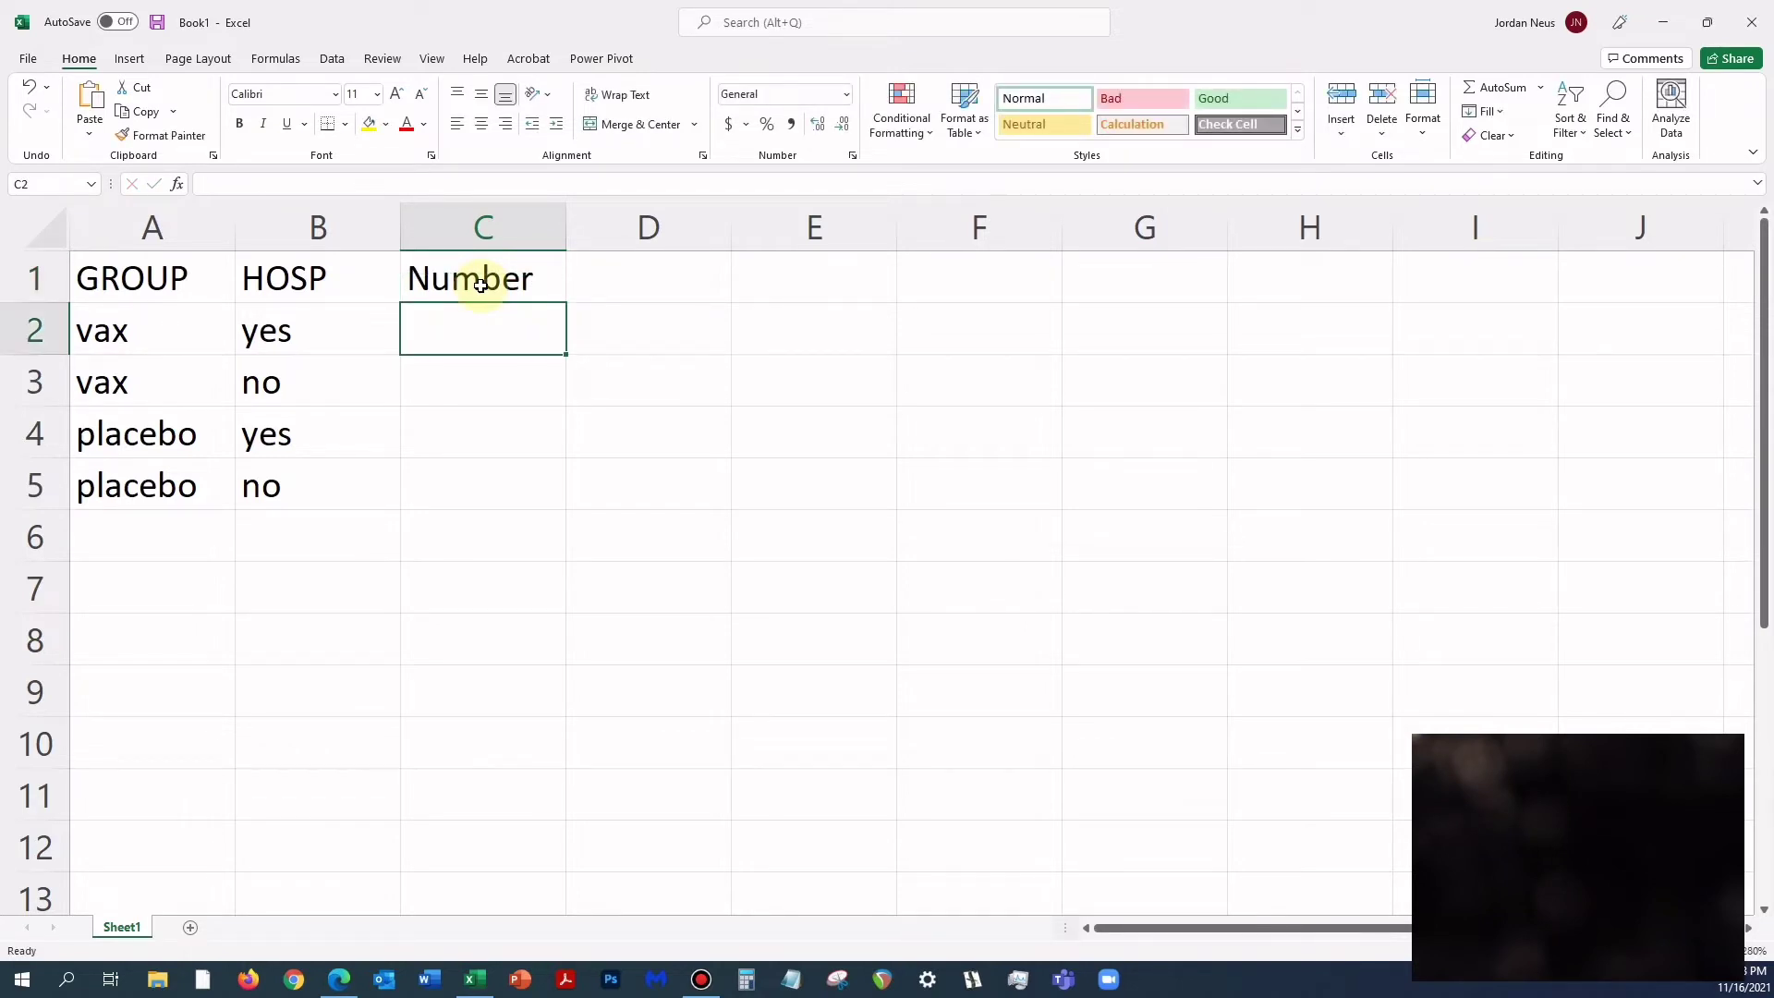
{"action": "type", "text": "40"}
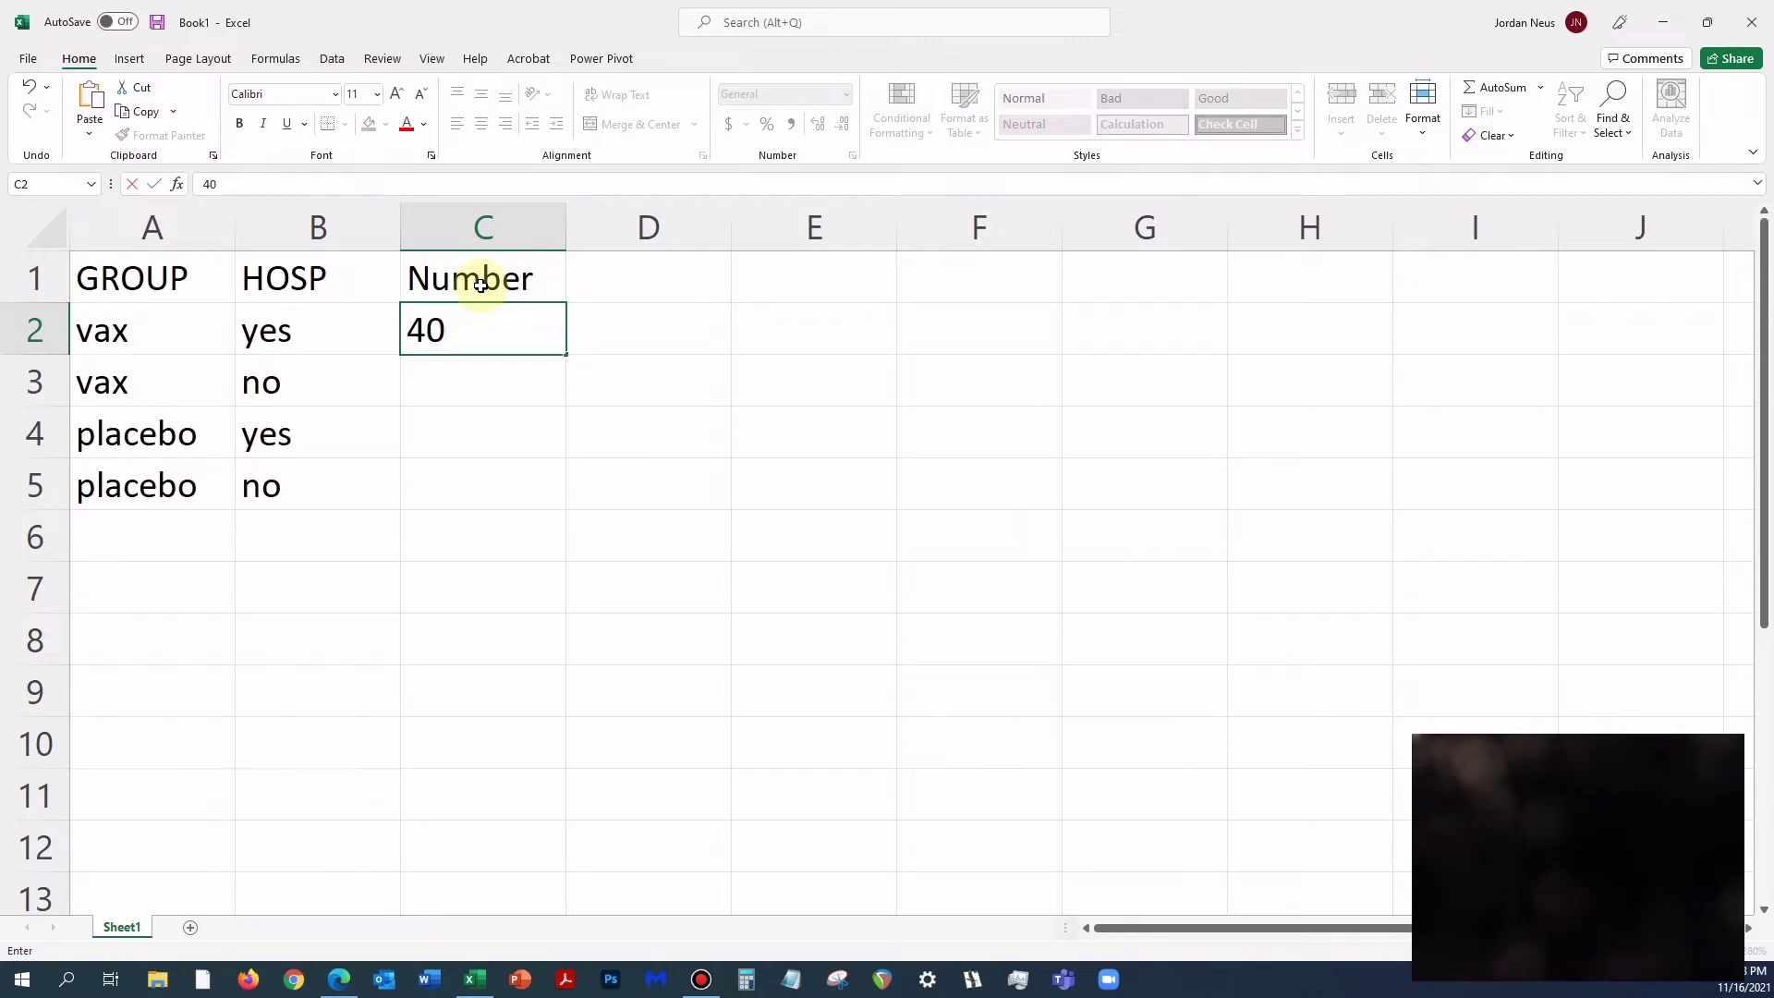
{"action": "key", "text": "Return"}
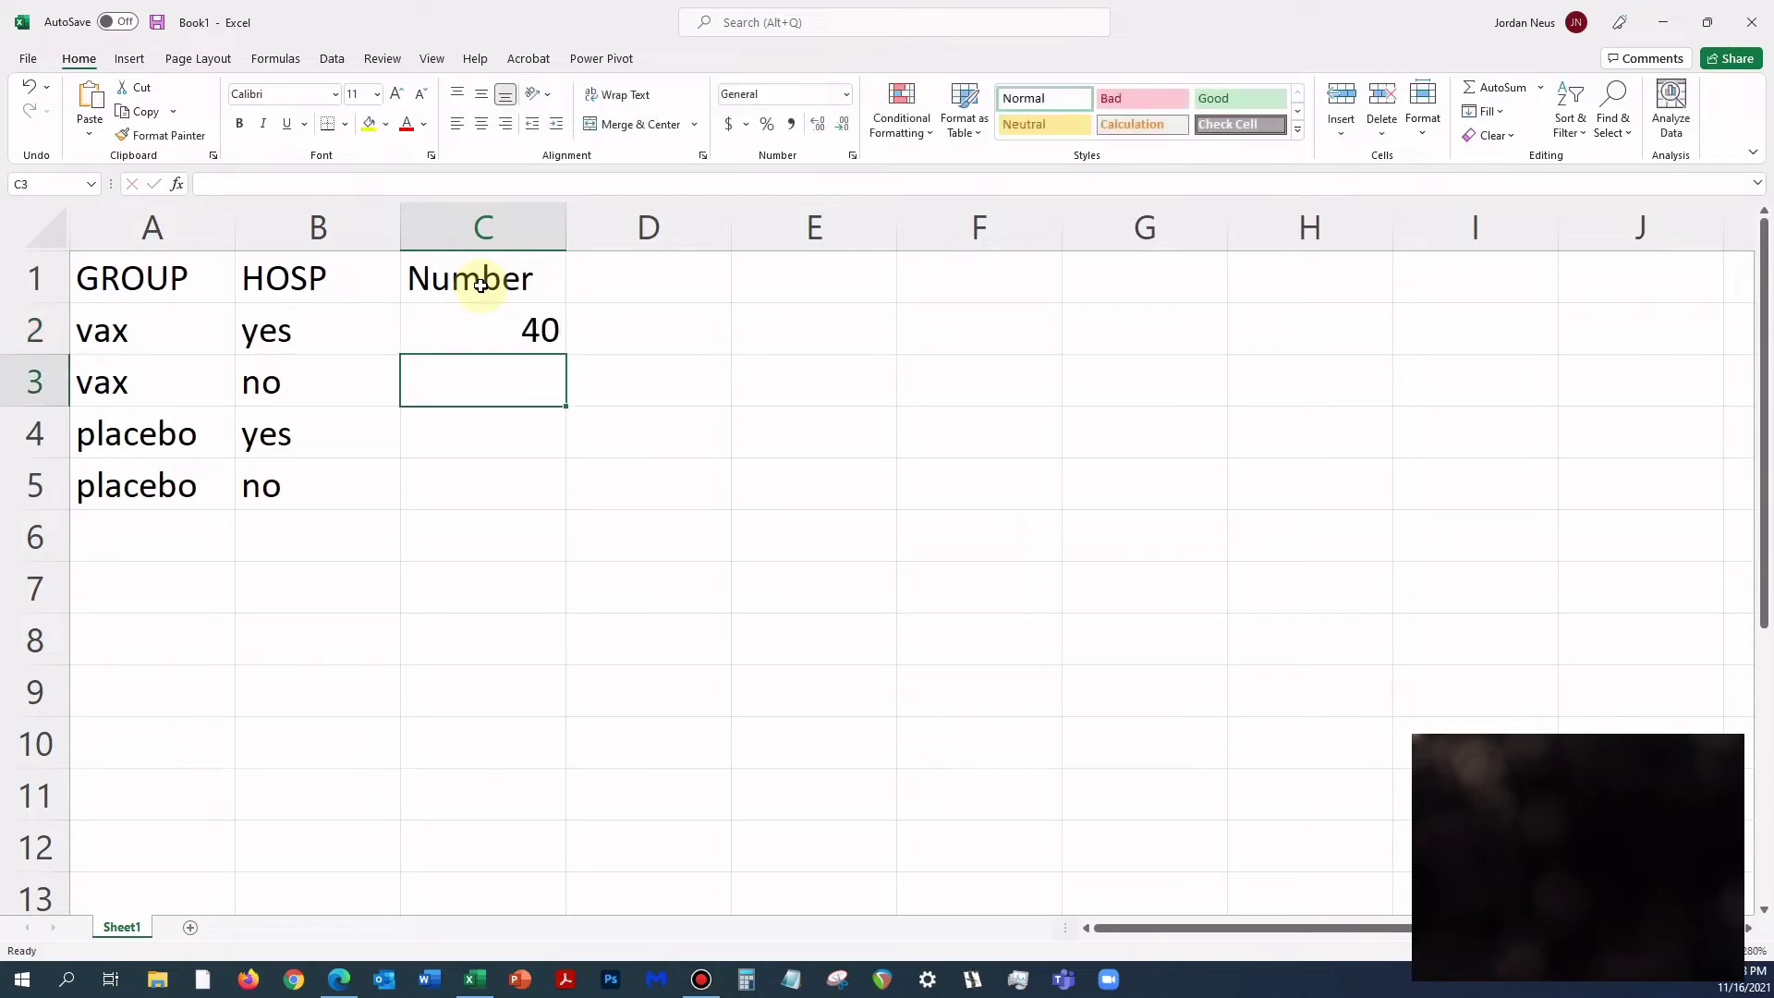
{"action": "type", "text": "60"}
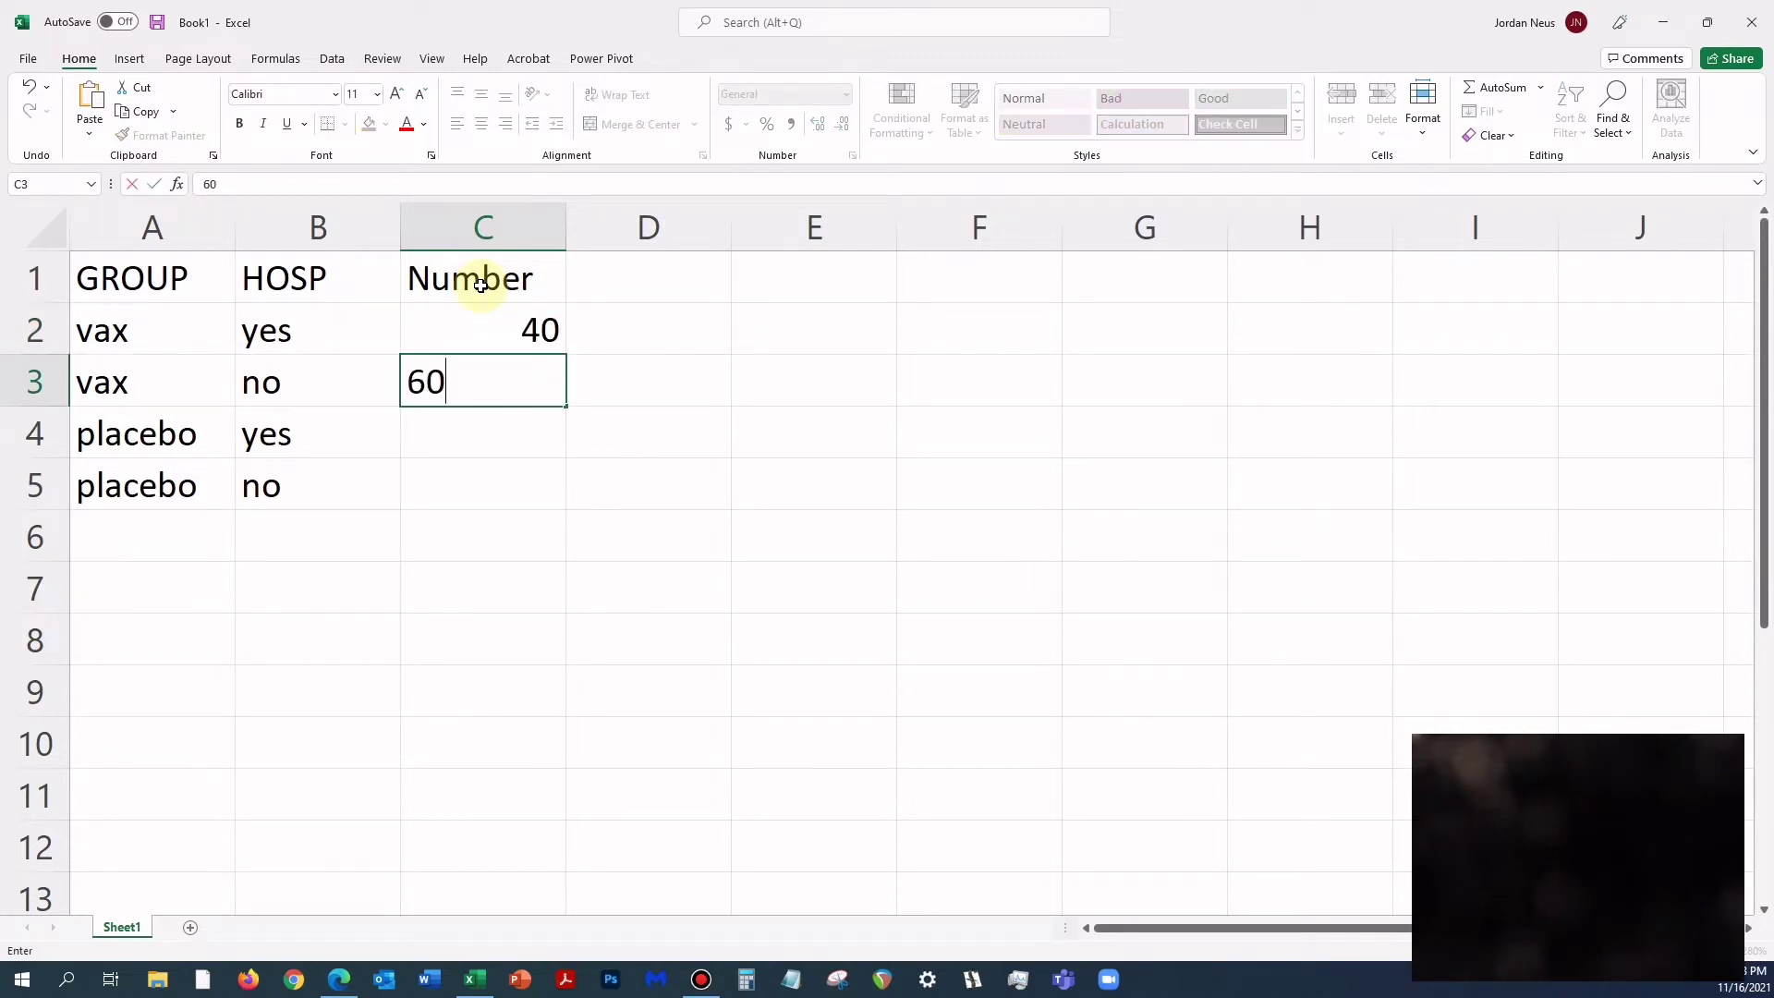
{"action": "key", "text": "Return"}
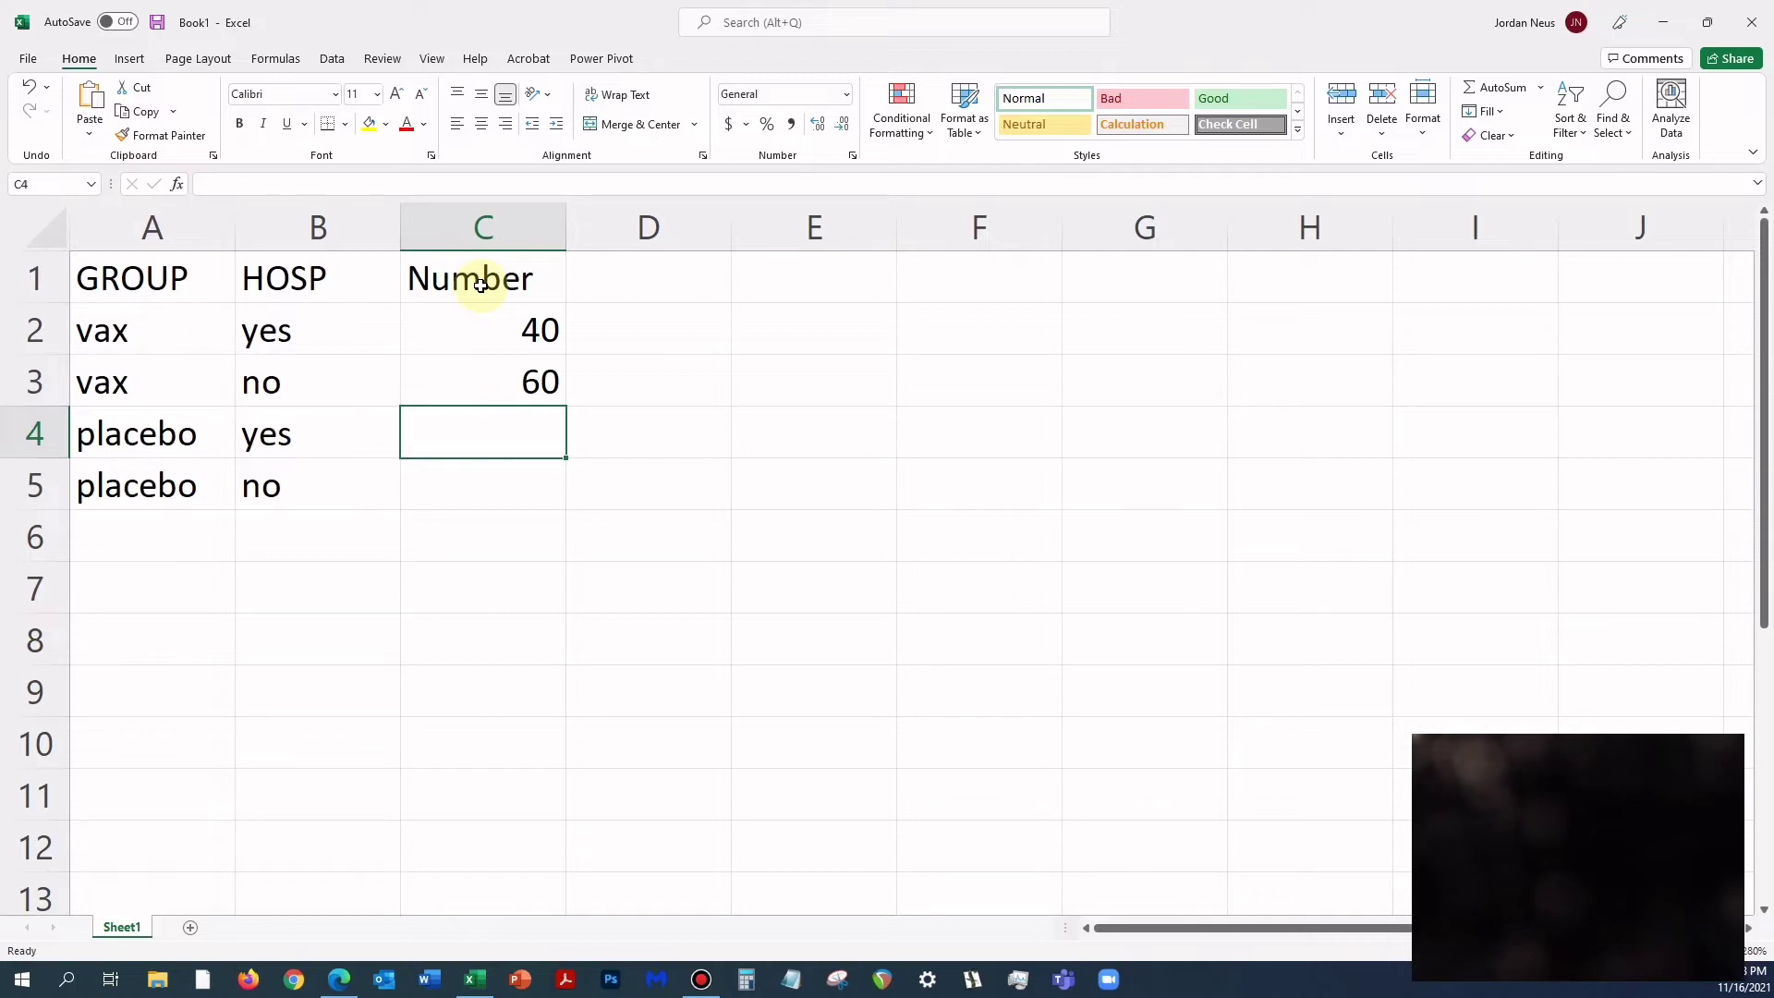
{"action": "type", "text": "30"}
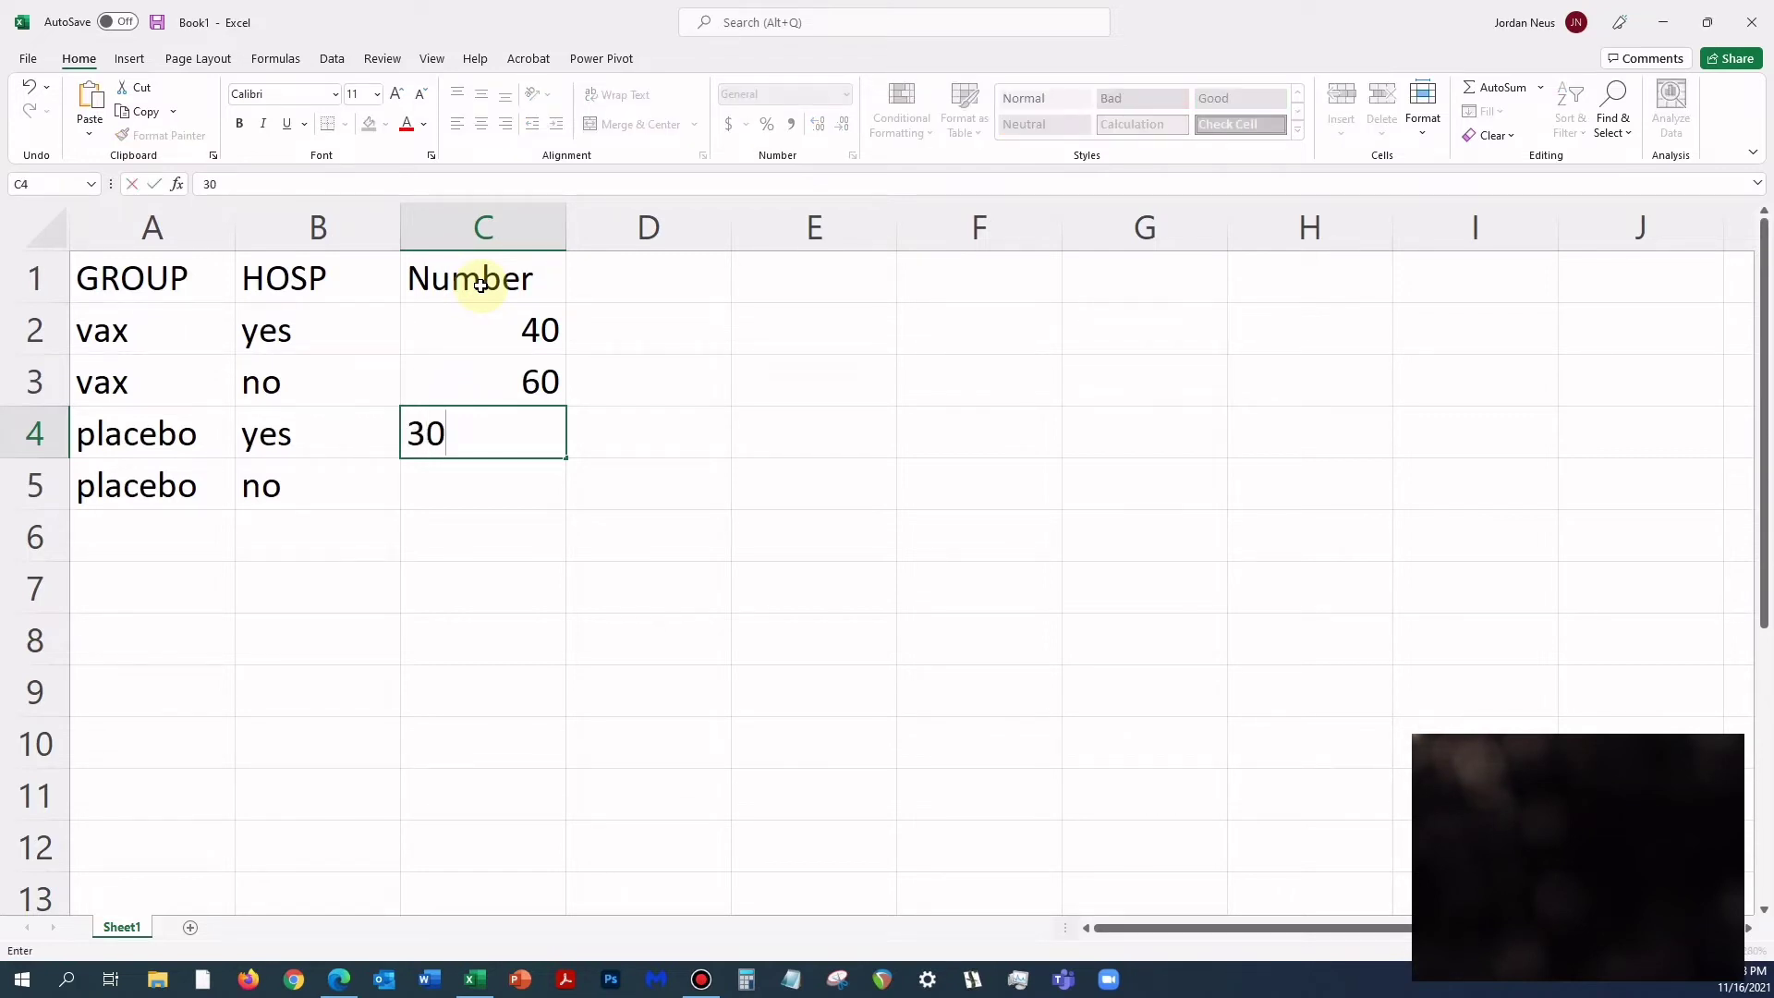
{"action": "key", "text": "Return"}
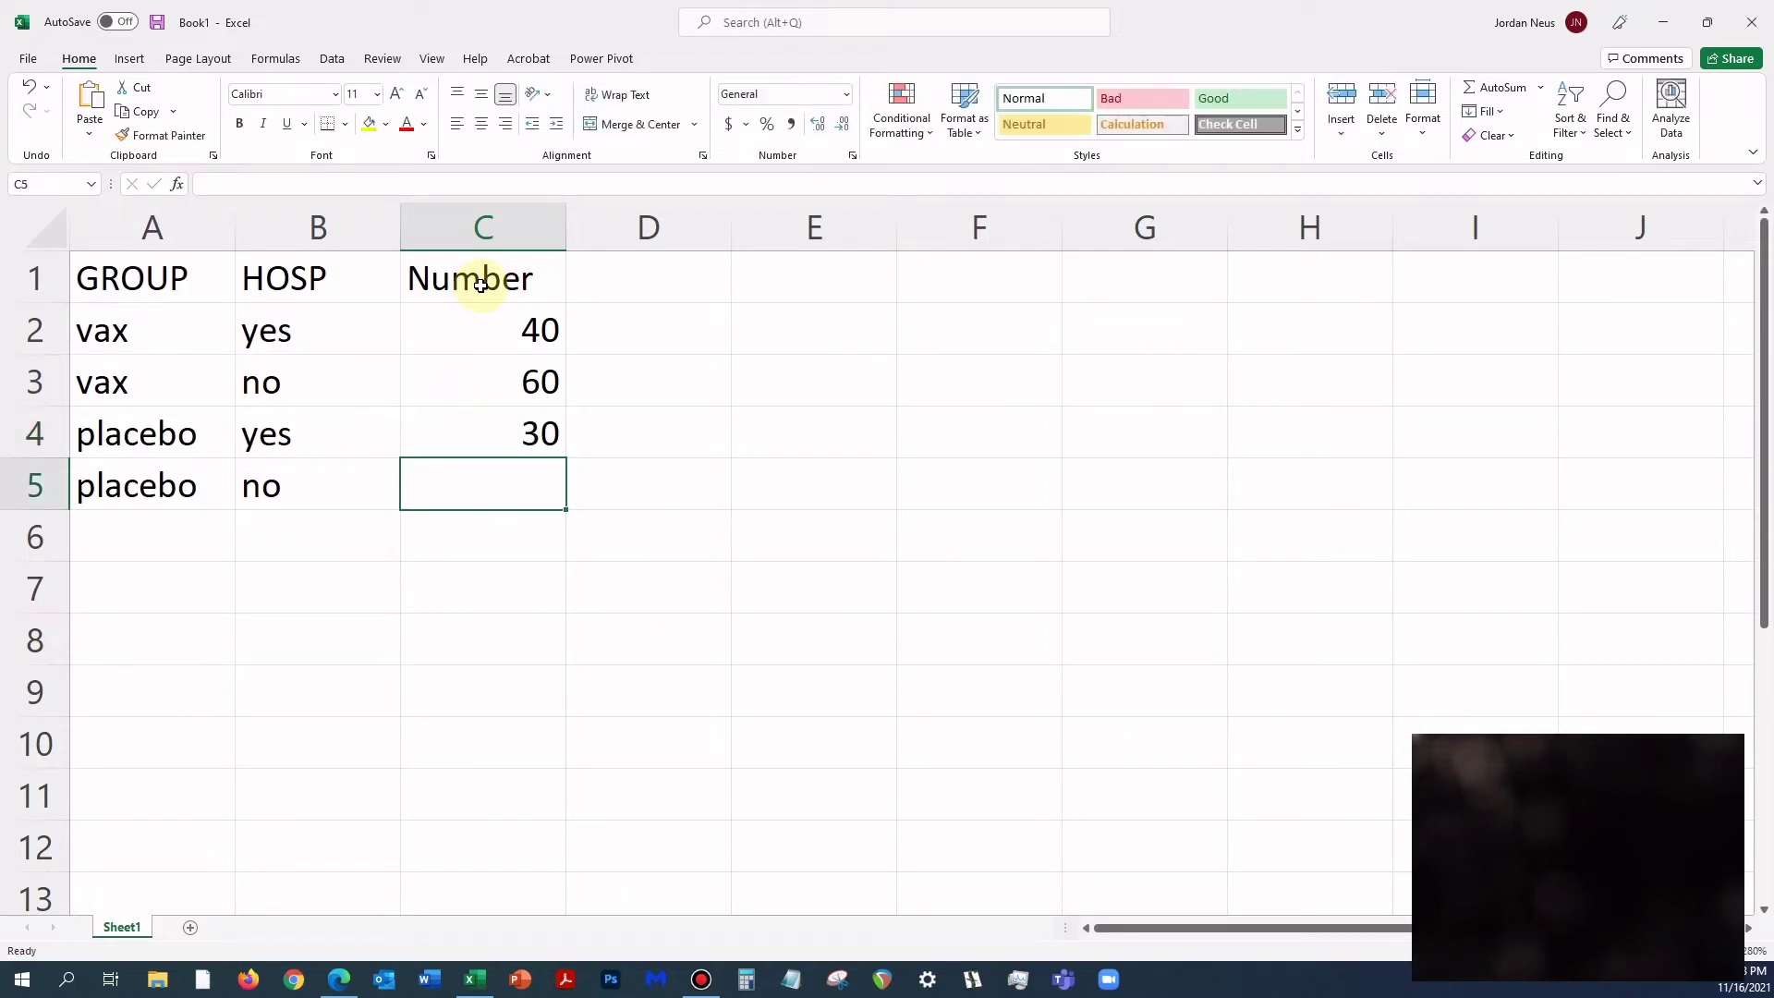
{"action": "type", "text": "68"}
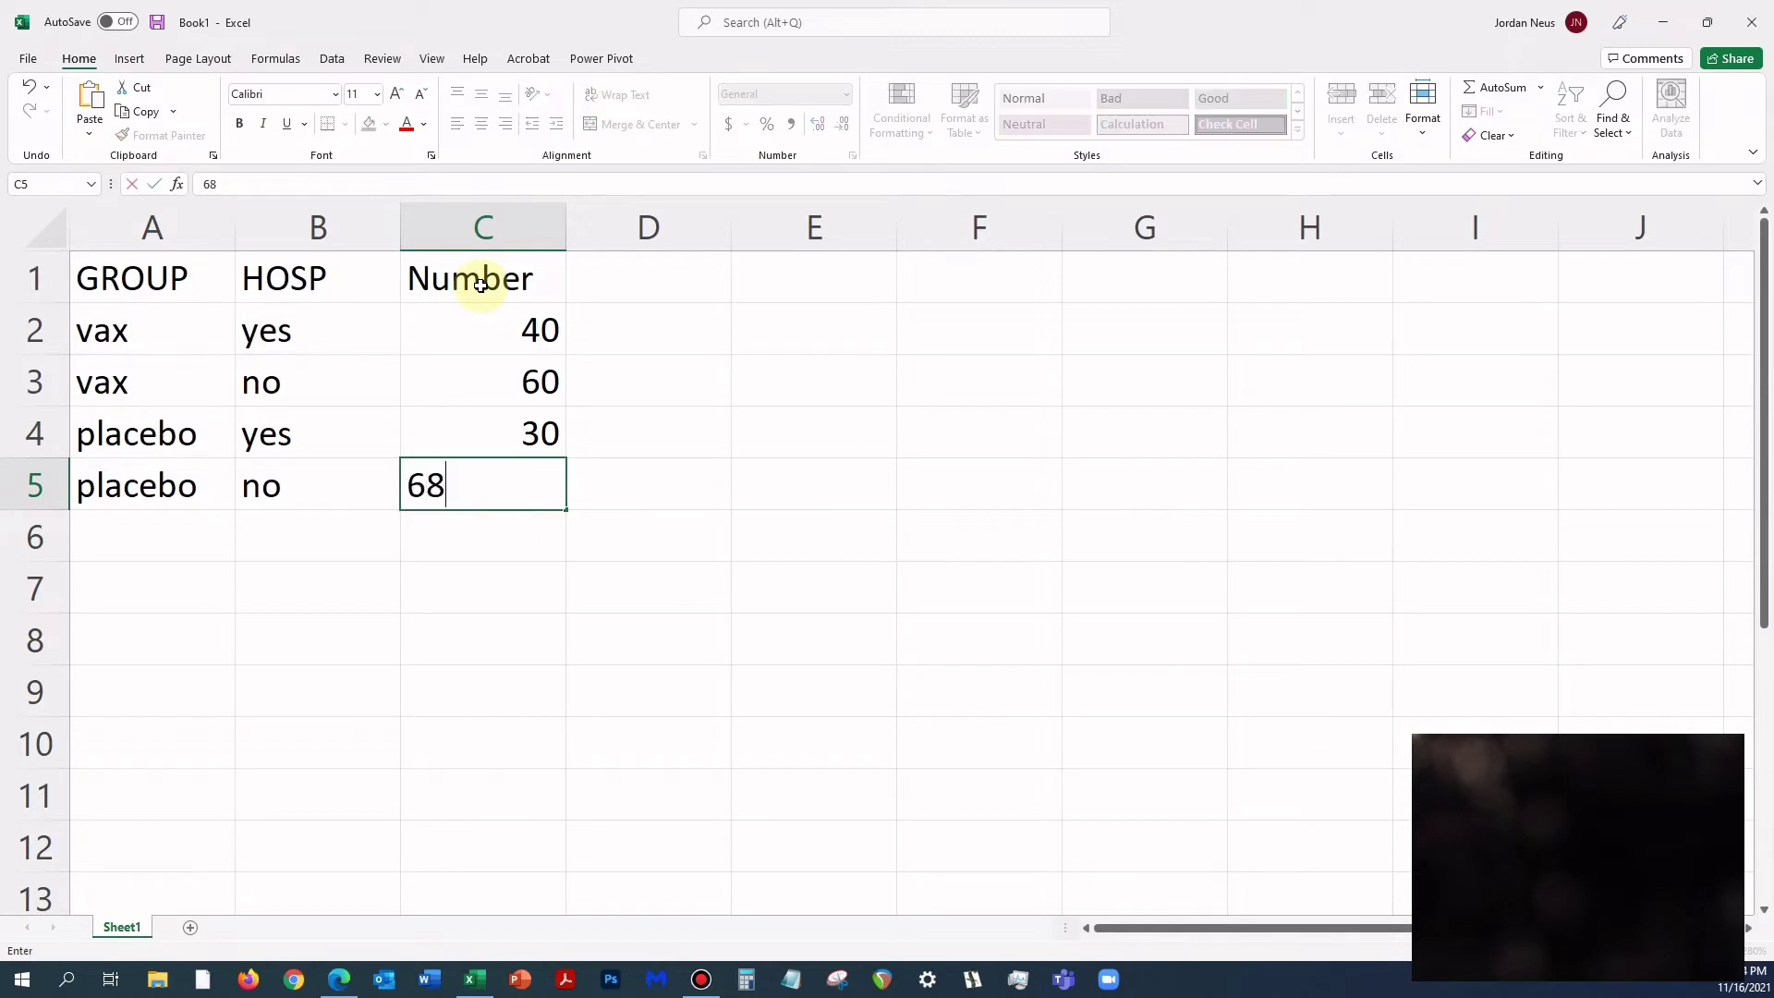
{"action": "key", "text": "Up"}
{"action": "key", "text": "Up"}
{"action": "key", "text": "Up"}
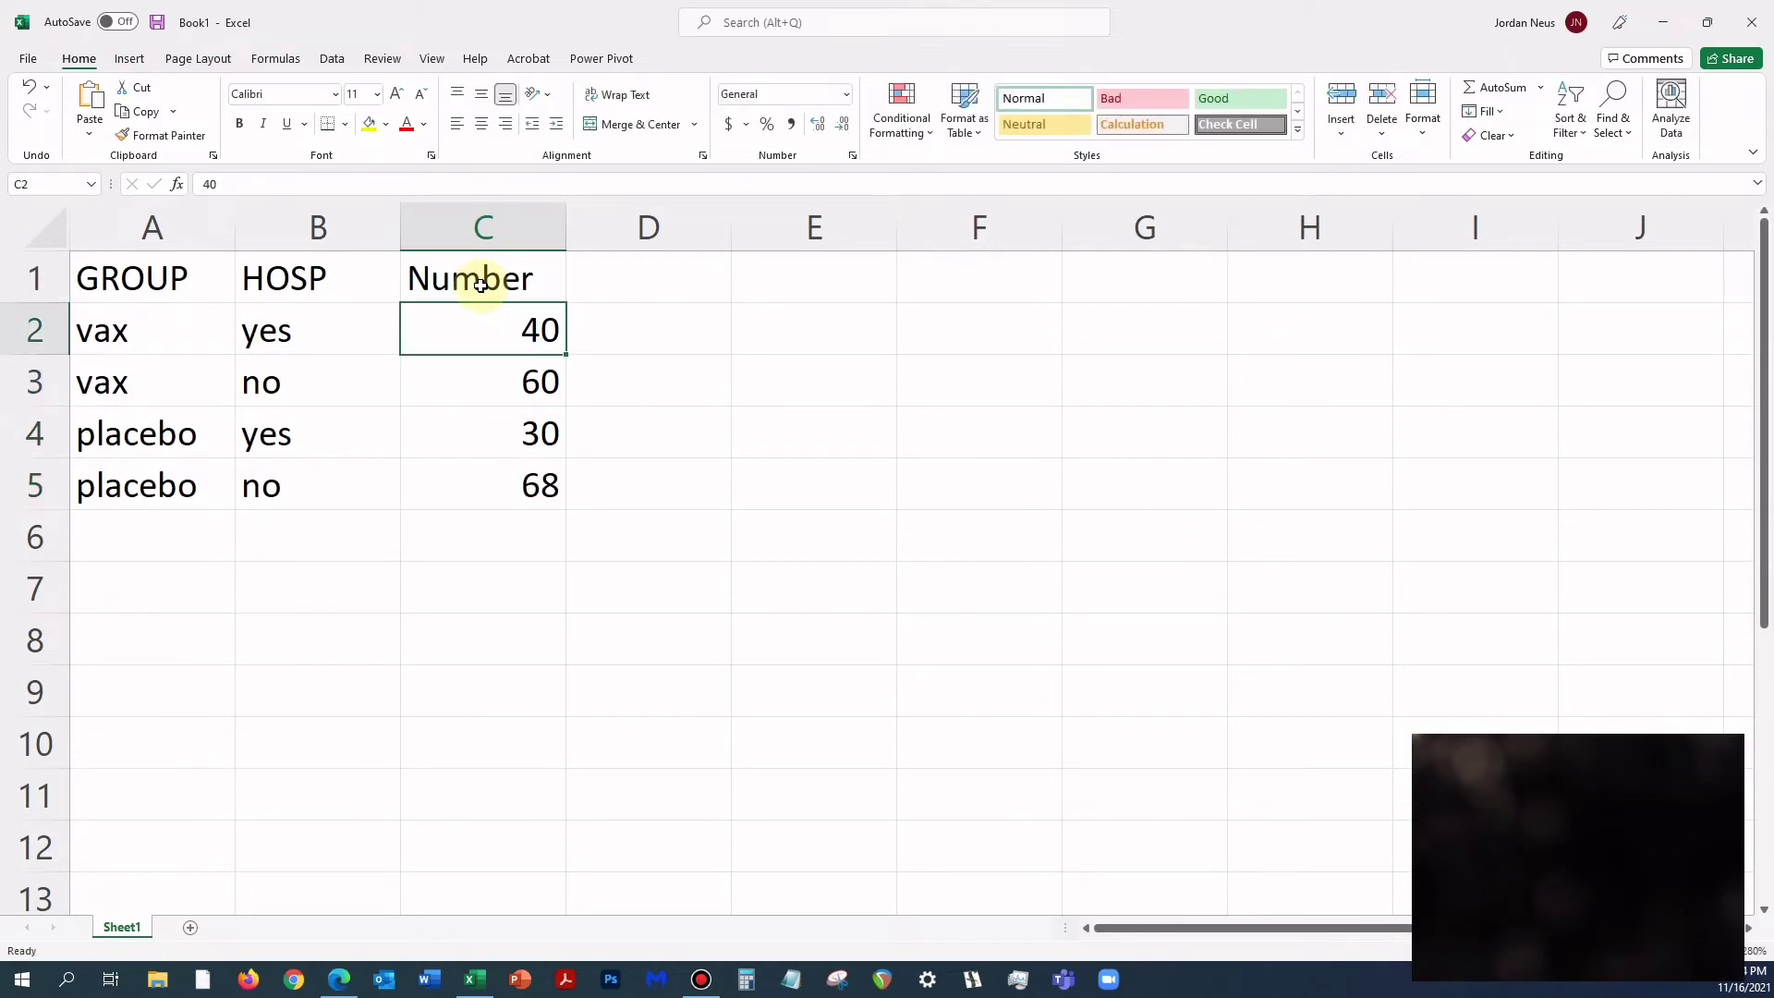
Step: Center-align the contents of columns A through C
{"action": "left_click", "coordinate": [187, 222]}
{"action": "left_click", "coordinate": [495, 238], "text": "ctrl"}
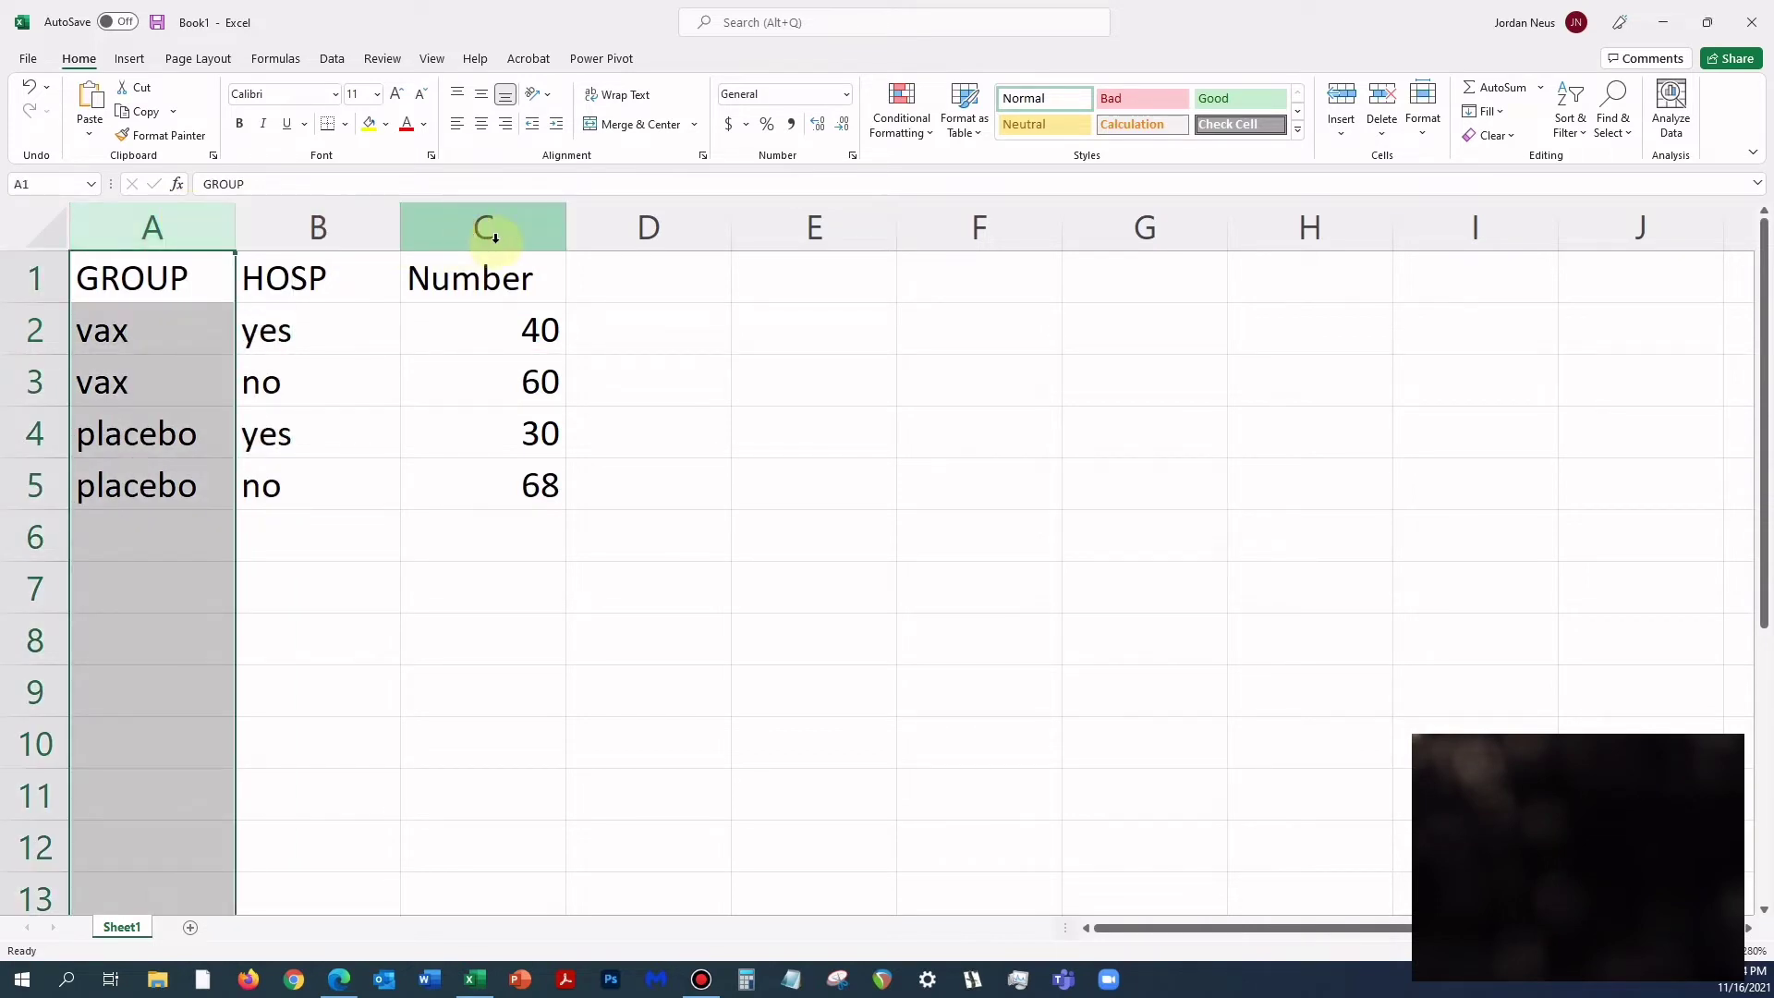
{"action": "left_click", "coordinate": [488, 127]}
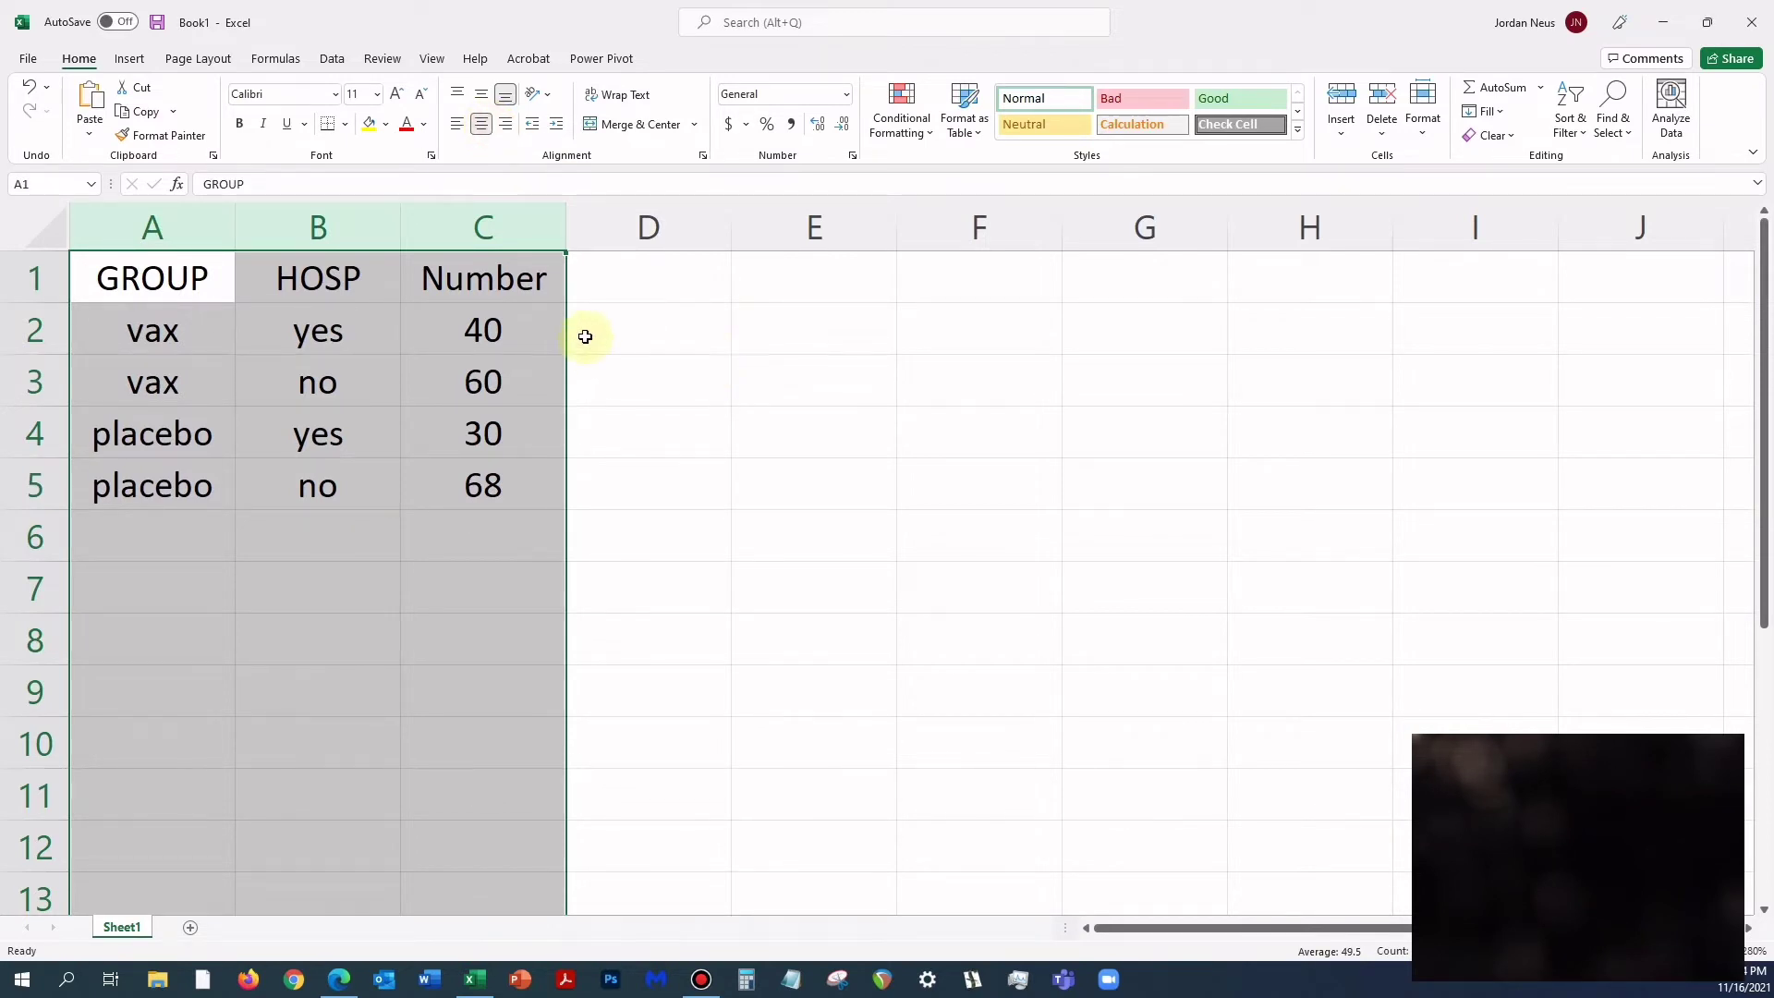
Step: Open the recent Desktop workbook with the vax/placebo lived/died counts
{"action": "left_click", "coordinate": [29, 56]}
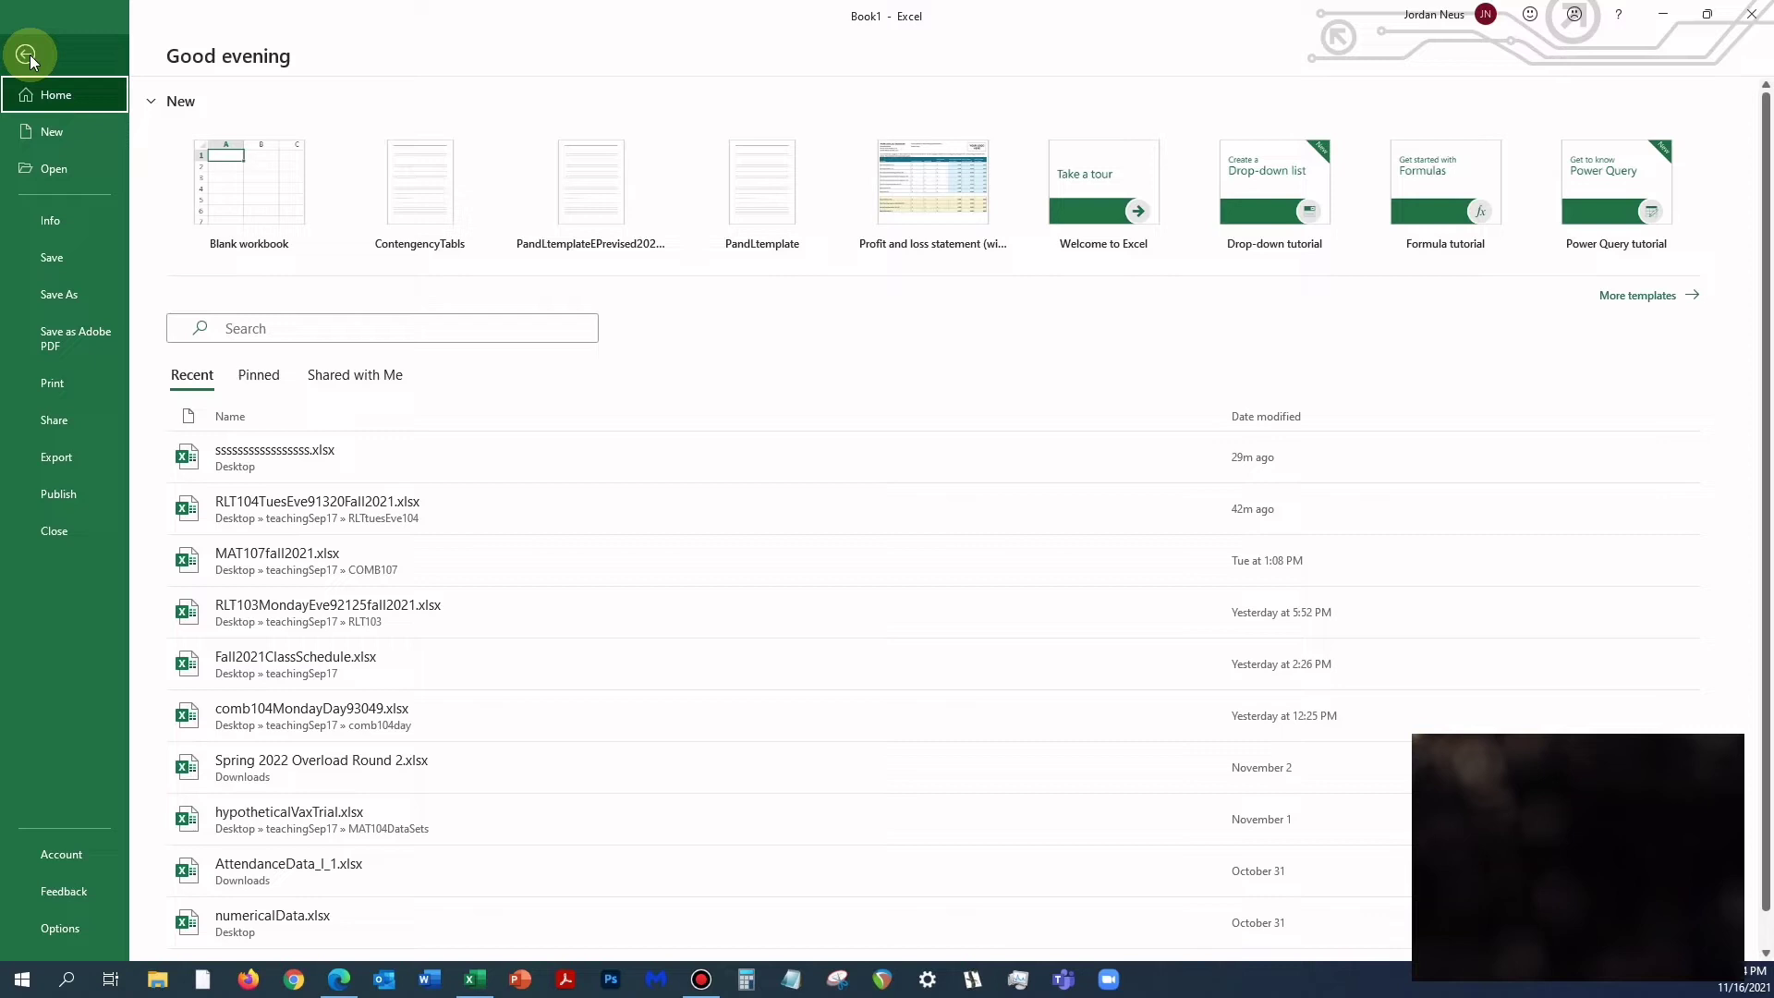
{"action": "left_click", "coordinate": [287, 456]}
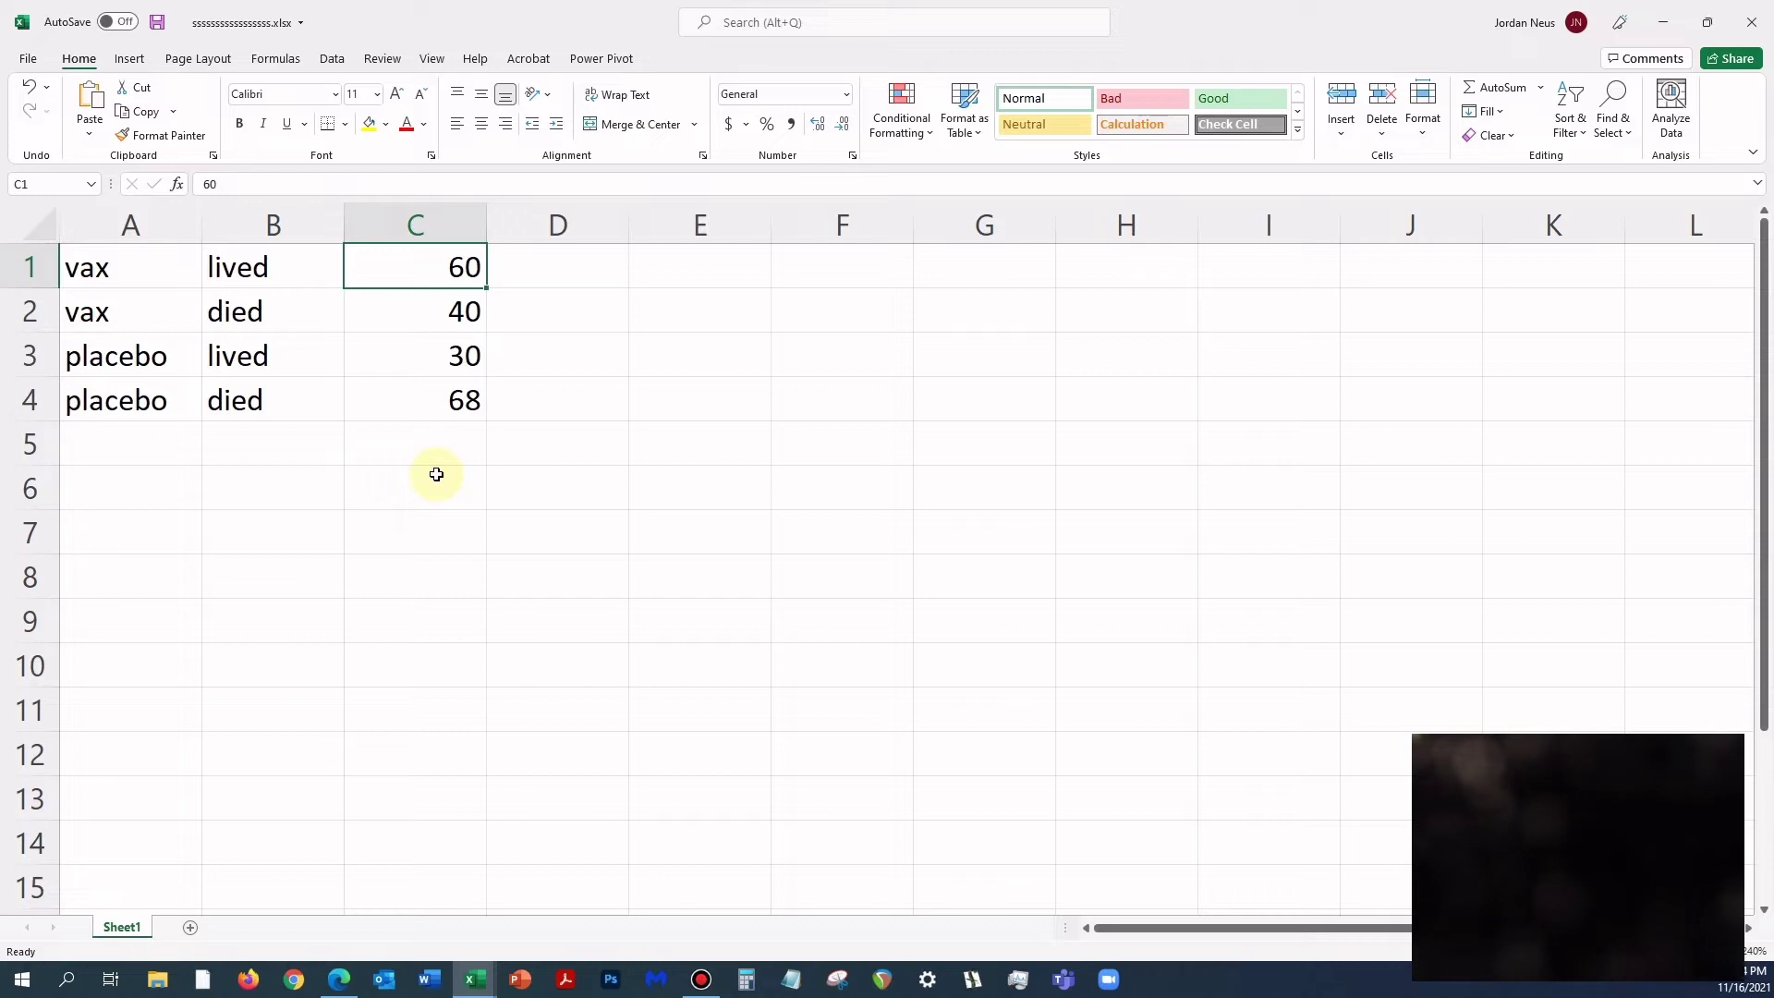
Step: Check the saved desktop .xlsx workbook, close Excel, and return to SAS Studio in the browser
{"action": "key", "text": "super+d"}
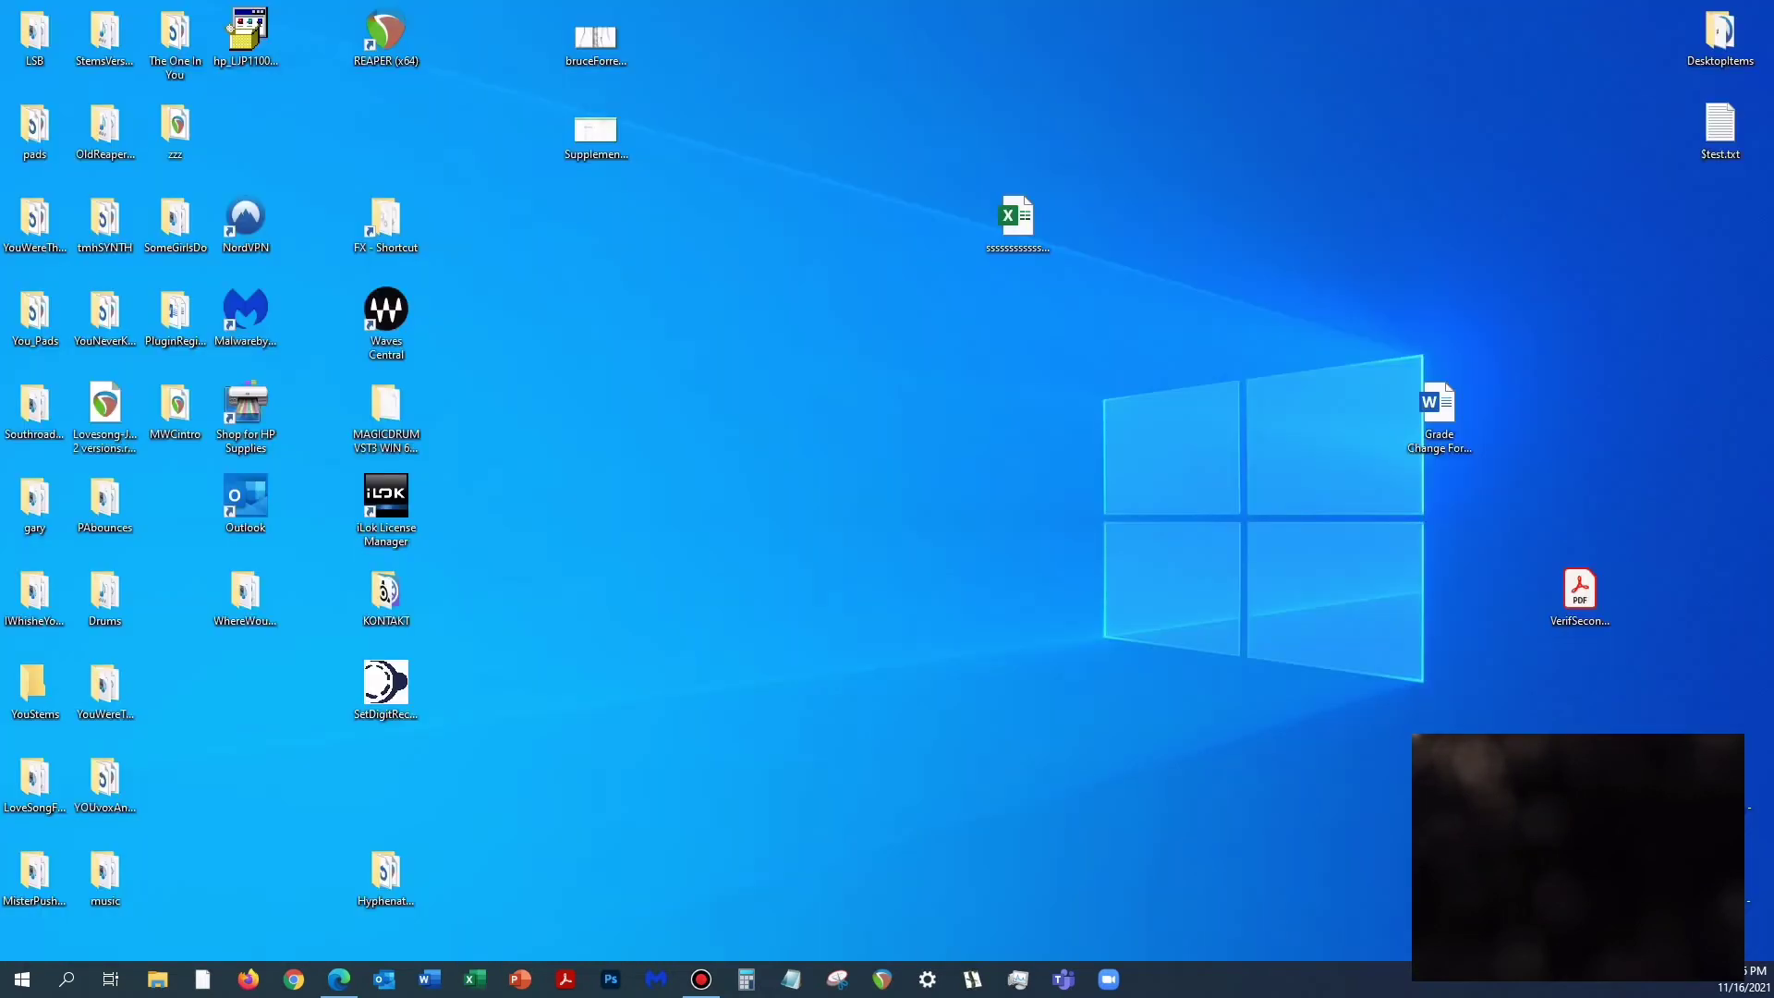
{"action": "key", "text": "ctrl+v"}
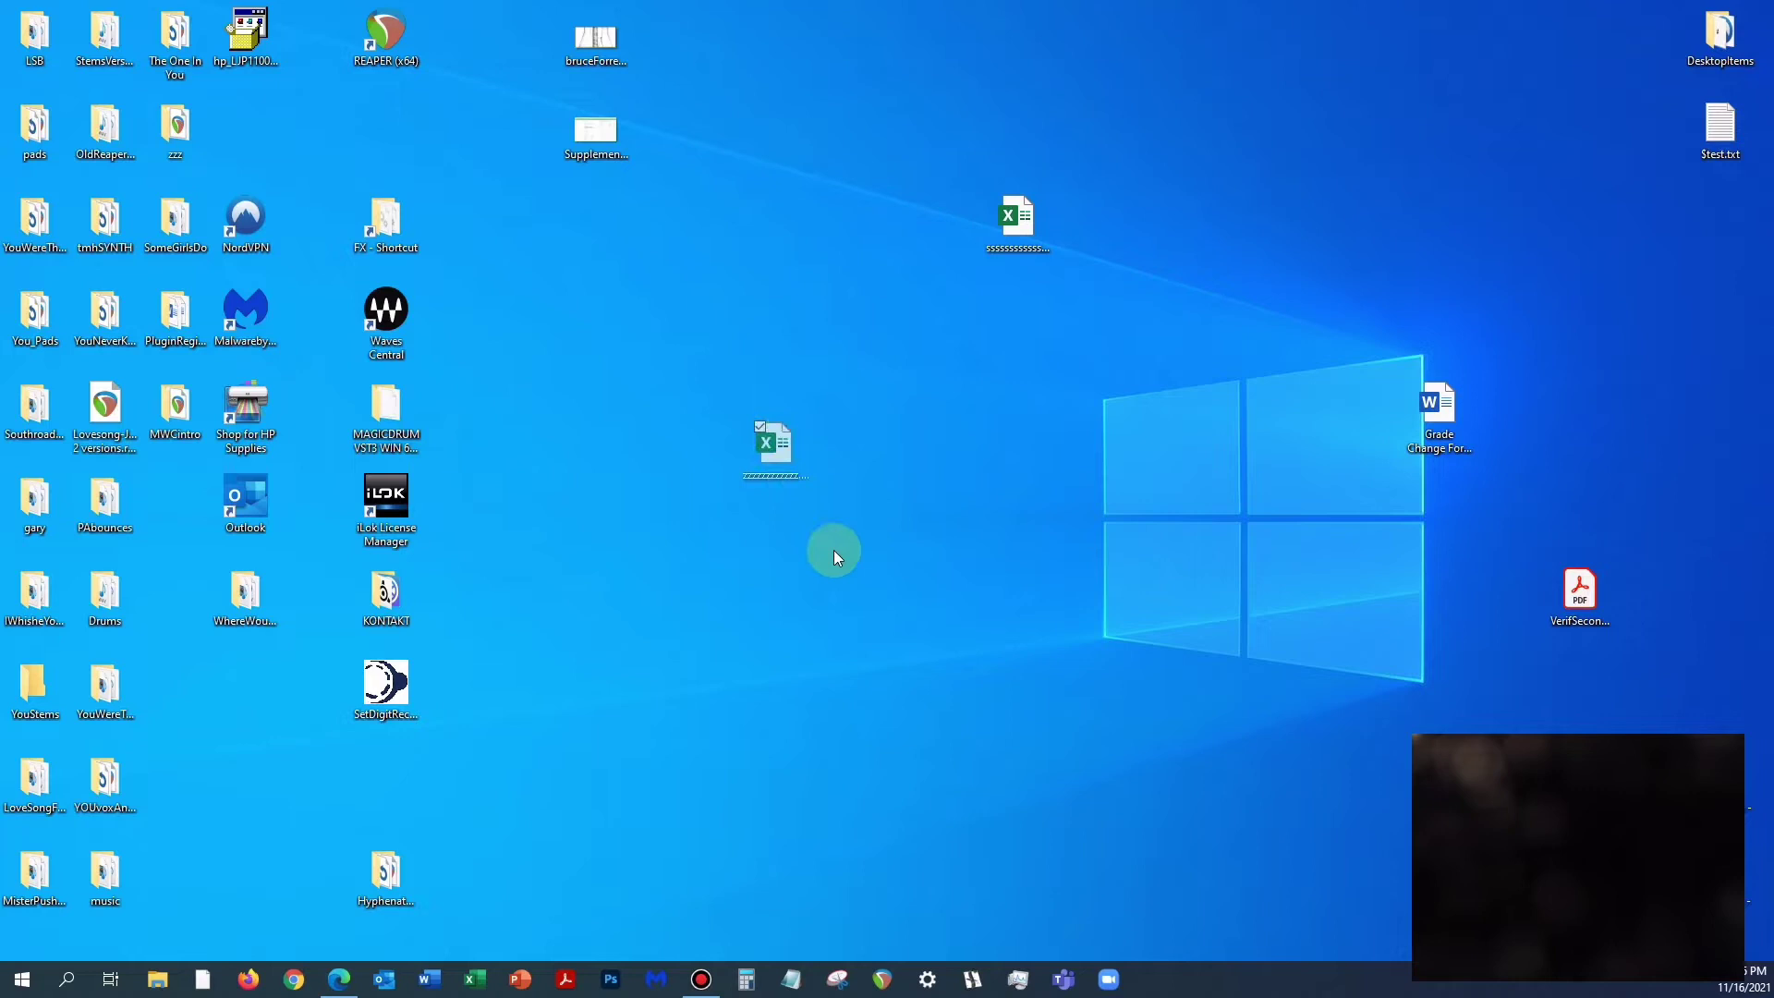
{"action": "double_click", "coordinate": [813, 411]}
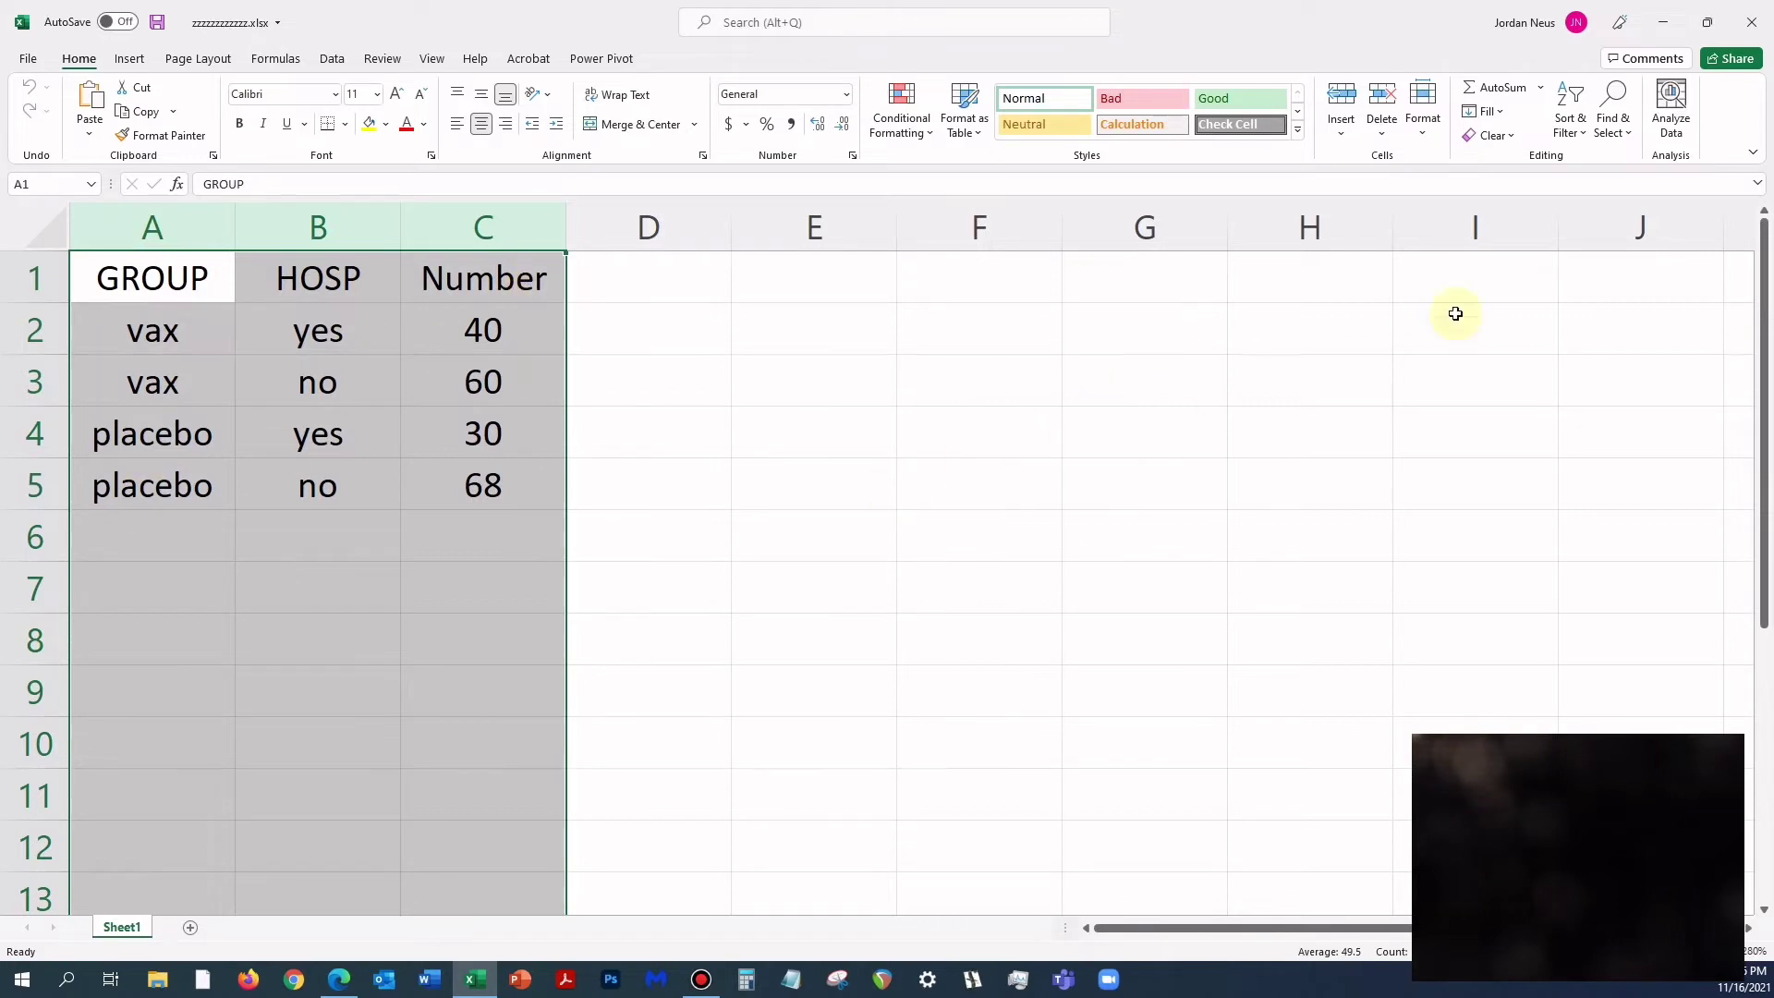
{"action": "left_click", "coordinate": [1756, 25]}
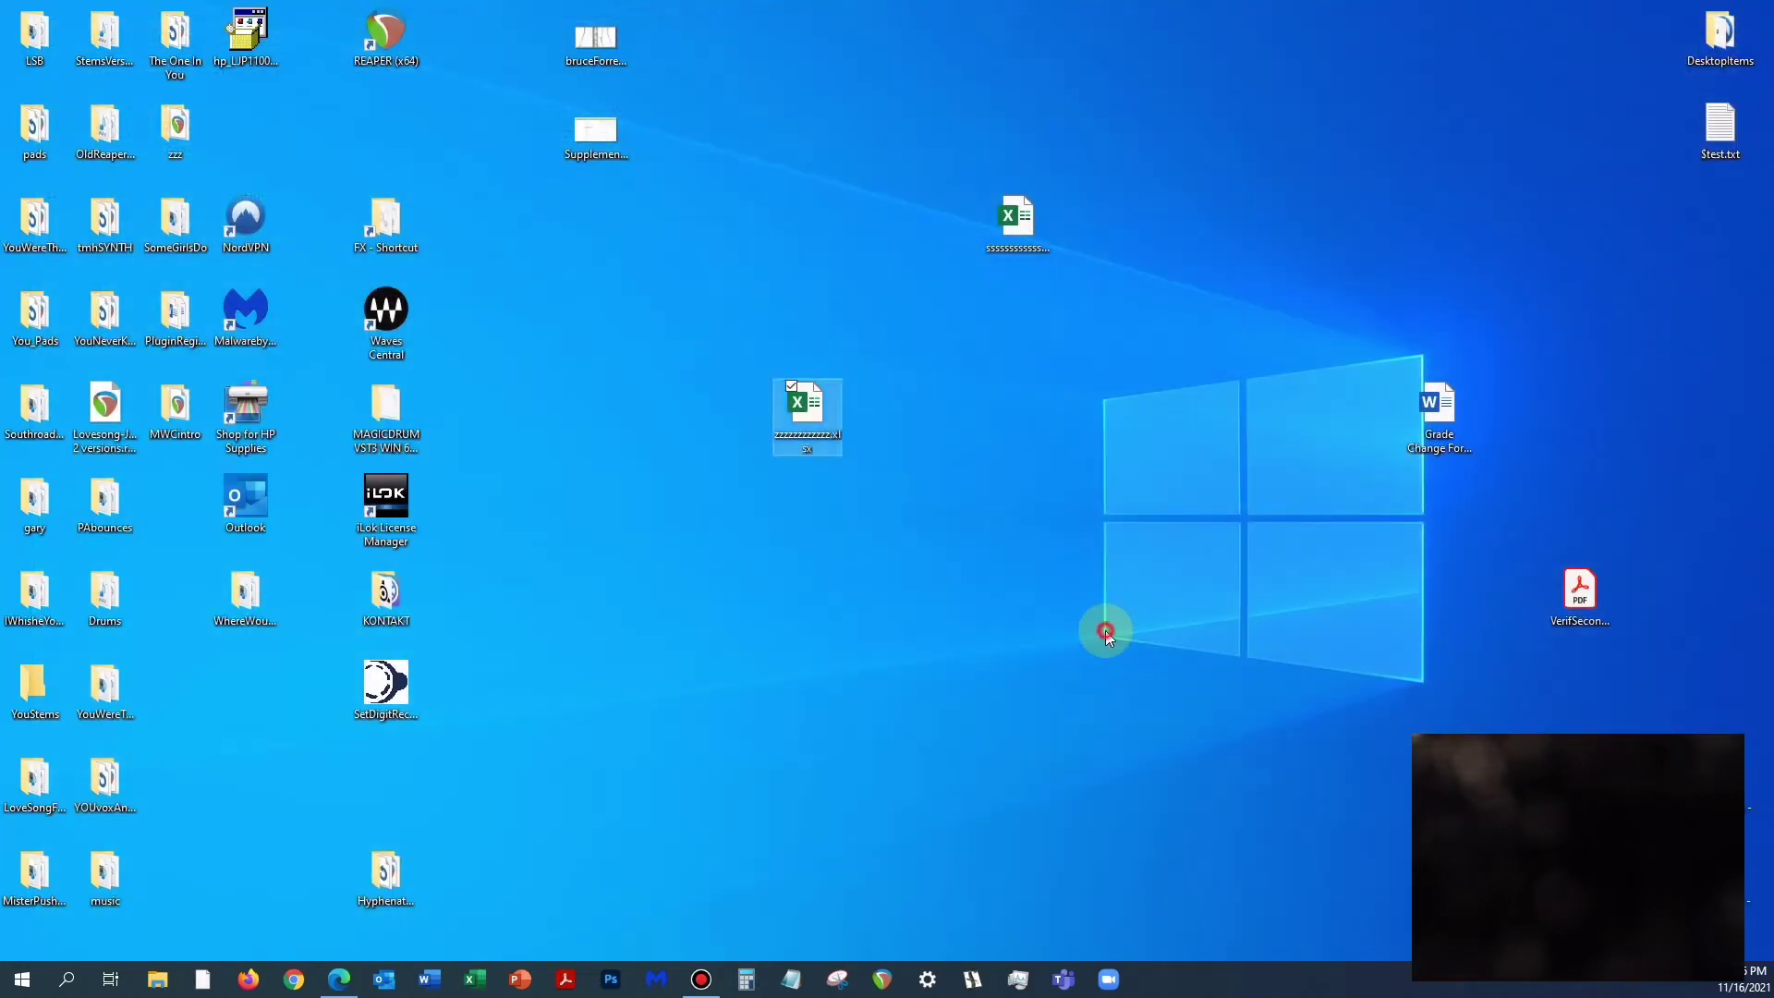
{"action": "left_click", "coordinate": [1107, 635]}
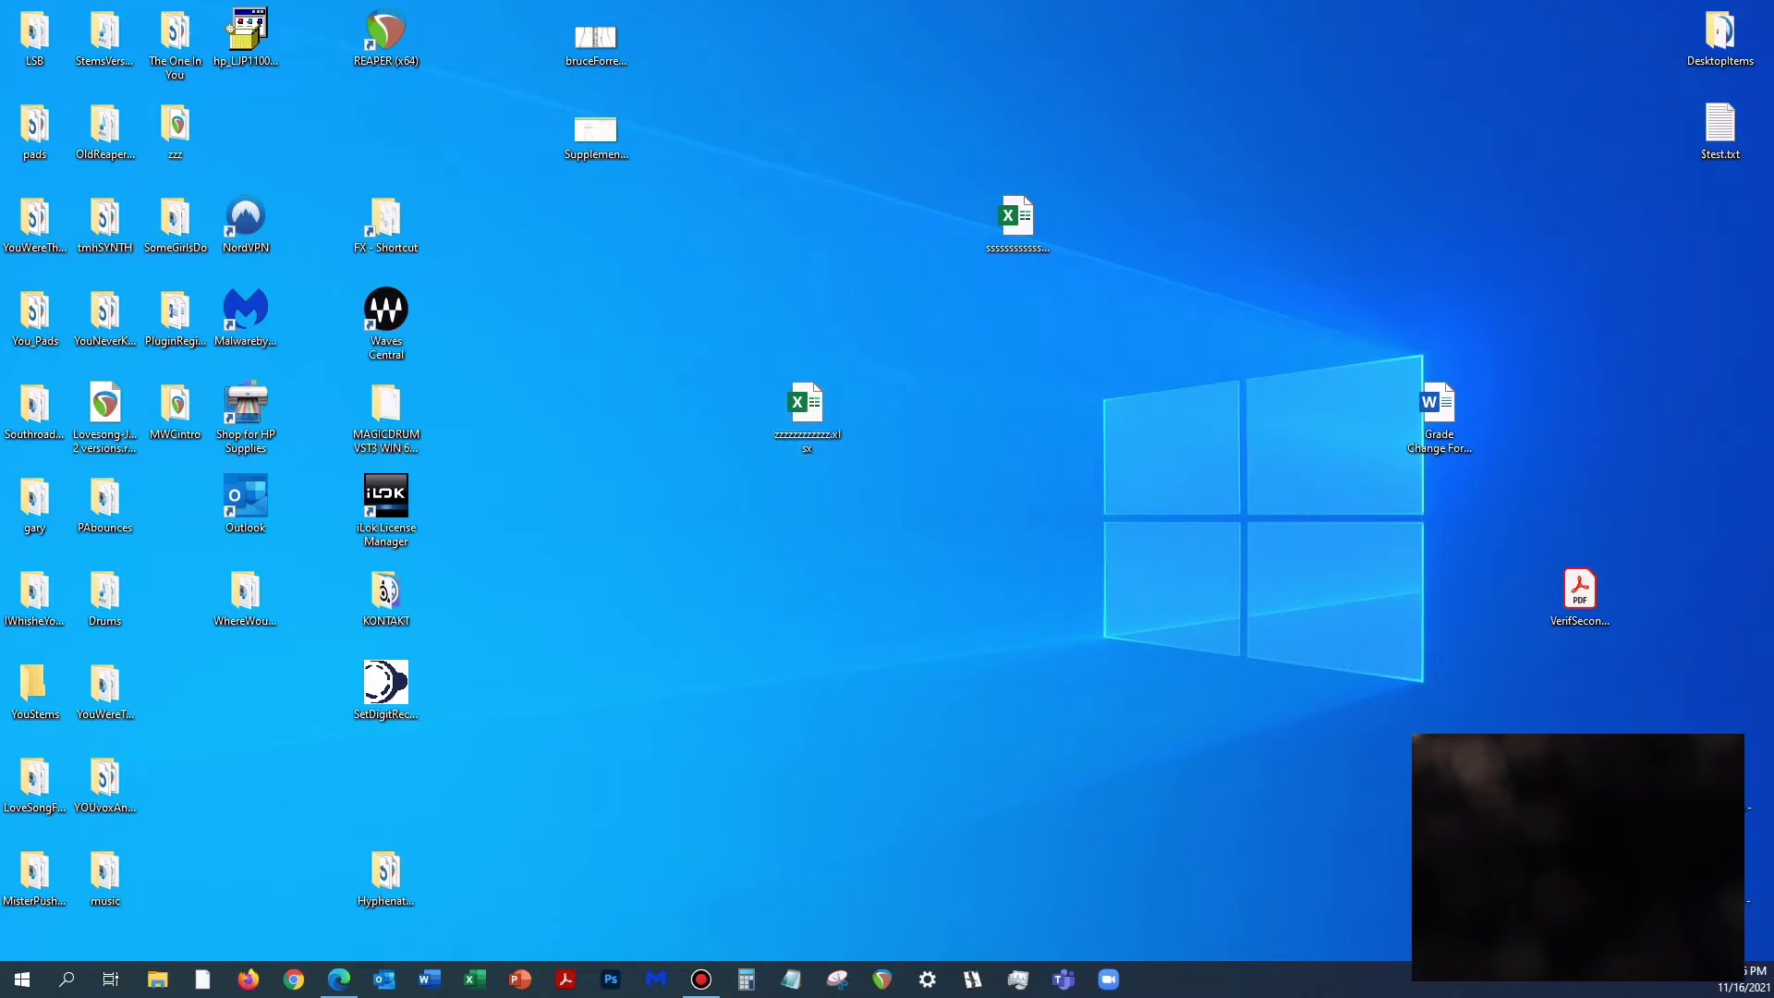
{"action": "key", "text": "alt+Tab"}
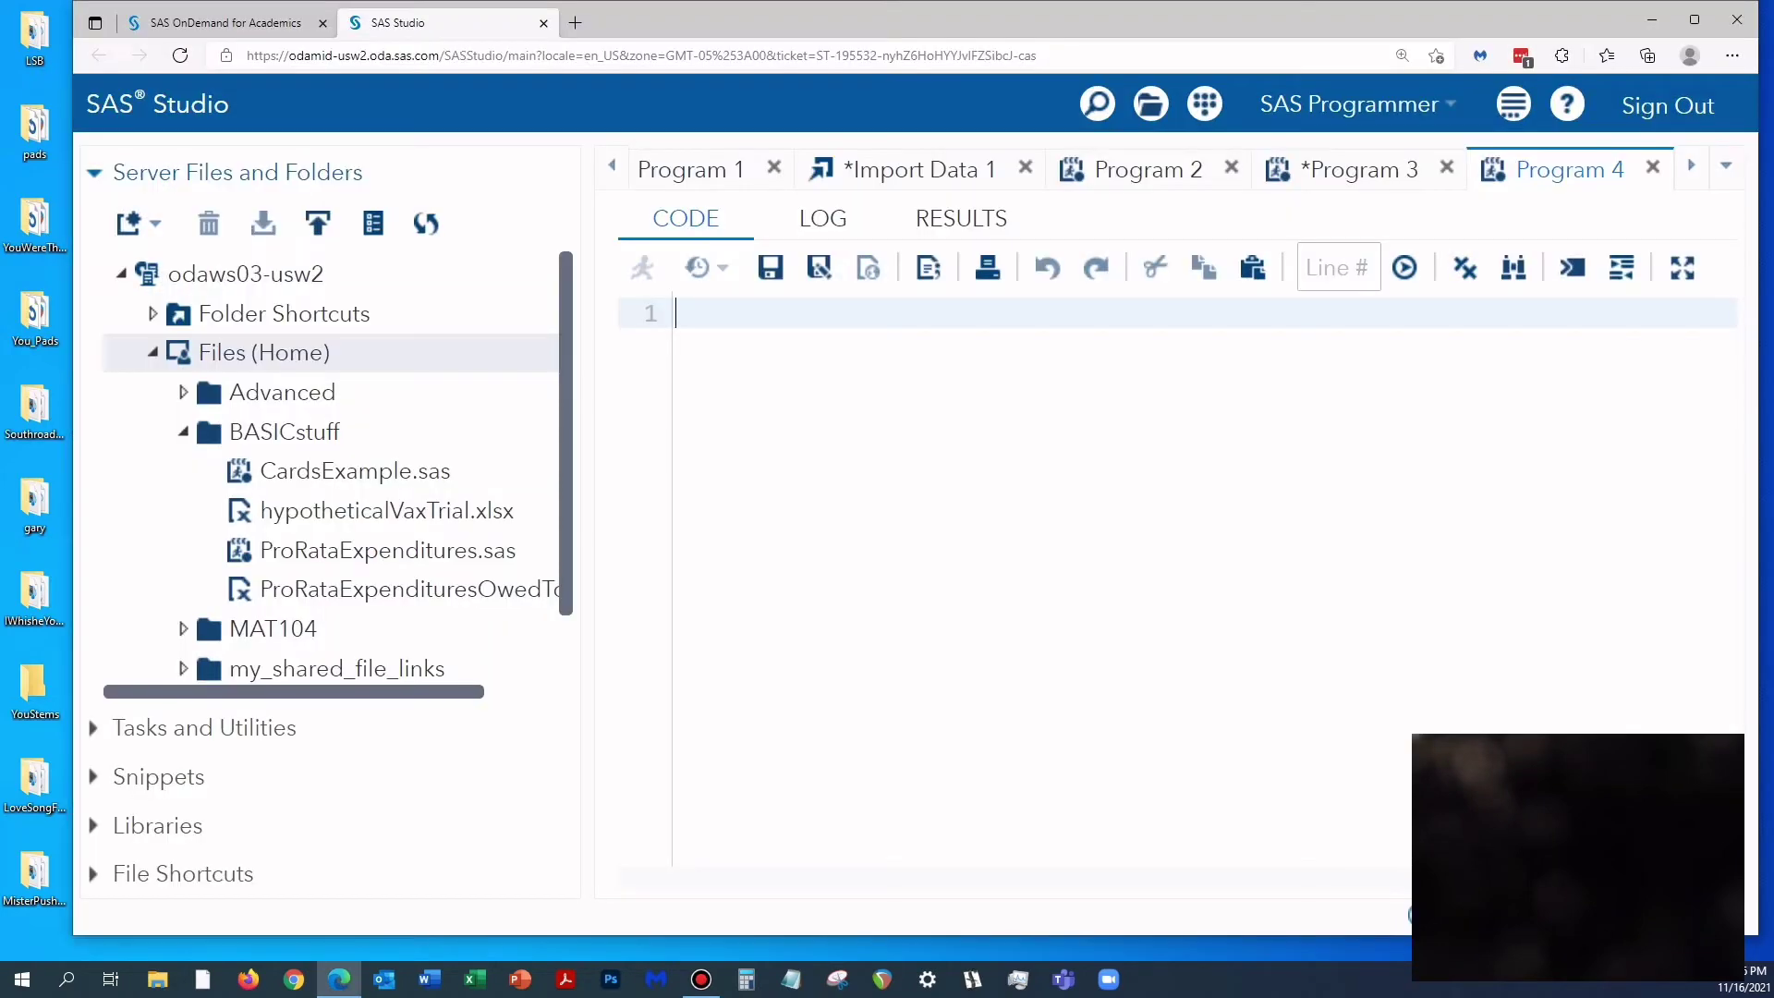
Step: Create a new folder named neverUseAgain under Files (Home)
{"action": "right_click", "coordinate": [185, 352]}
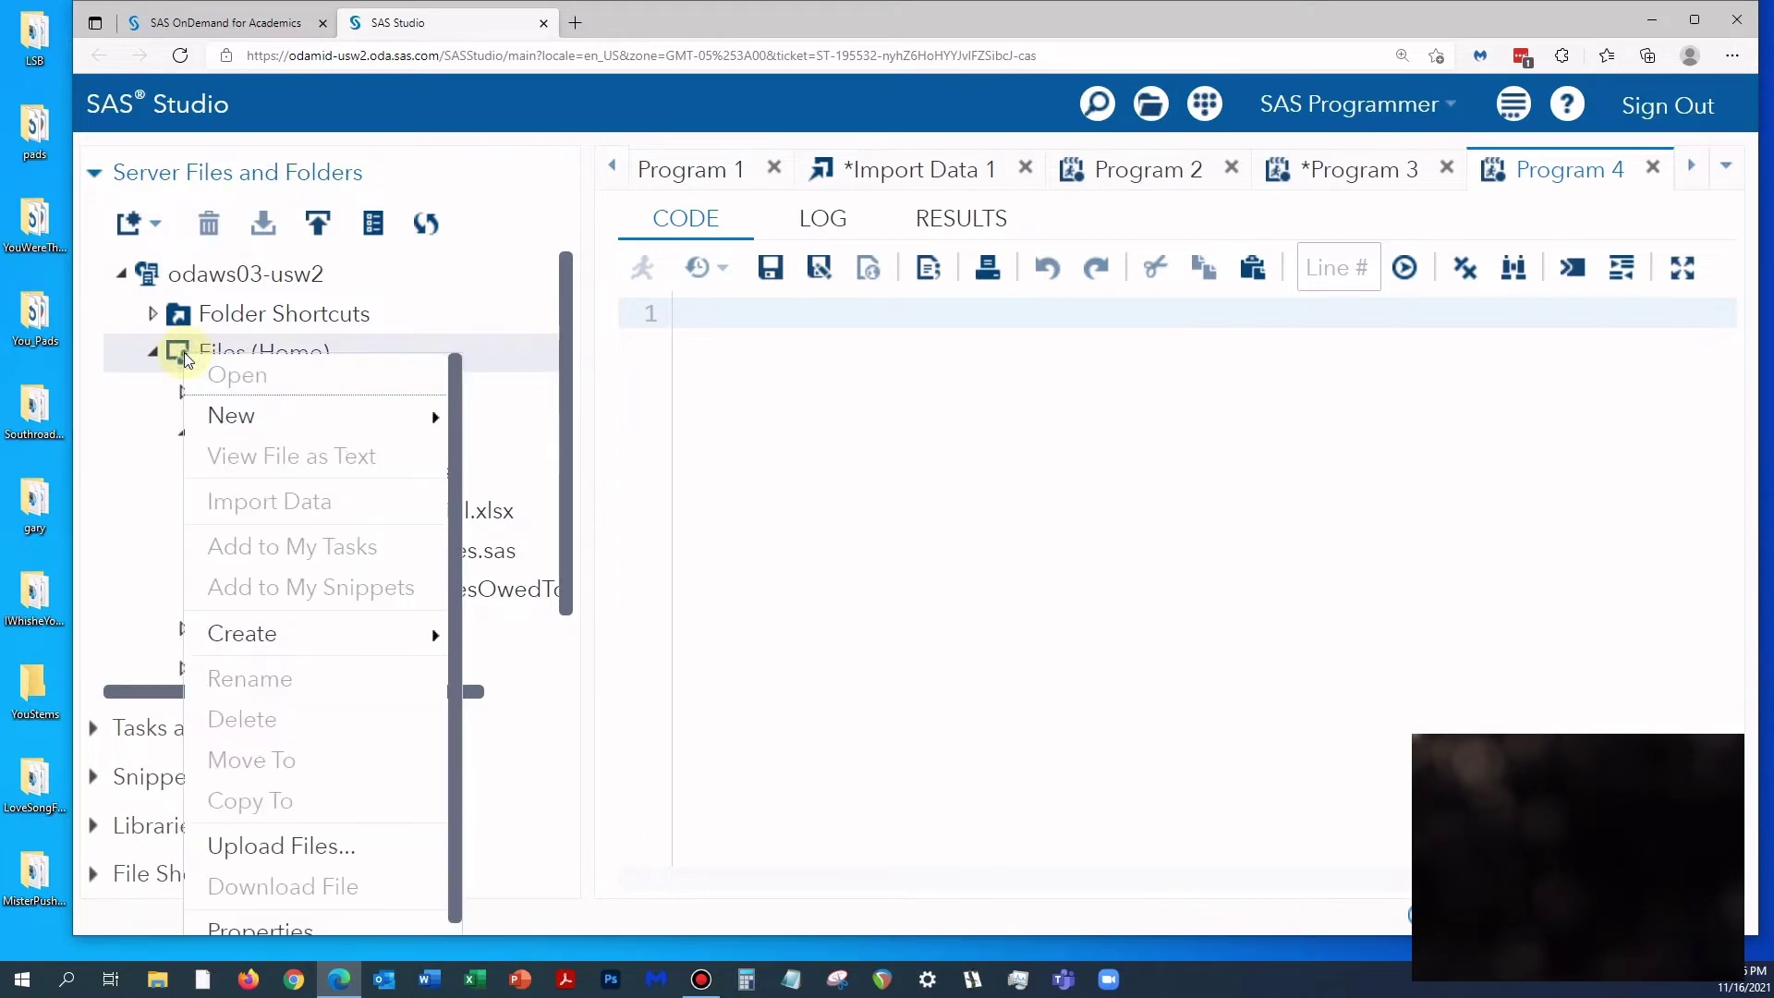
{"action": "mouse_move", "coordinate": [238, 412]}
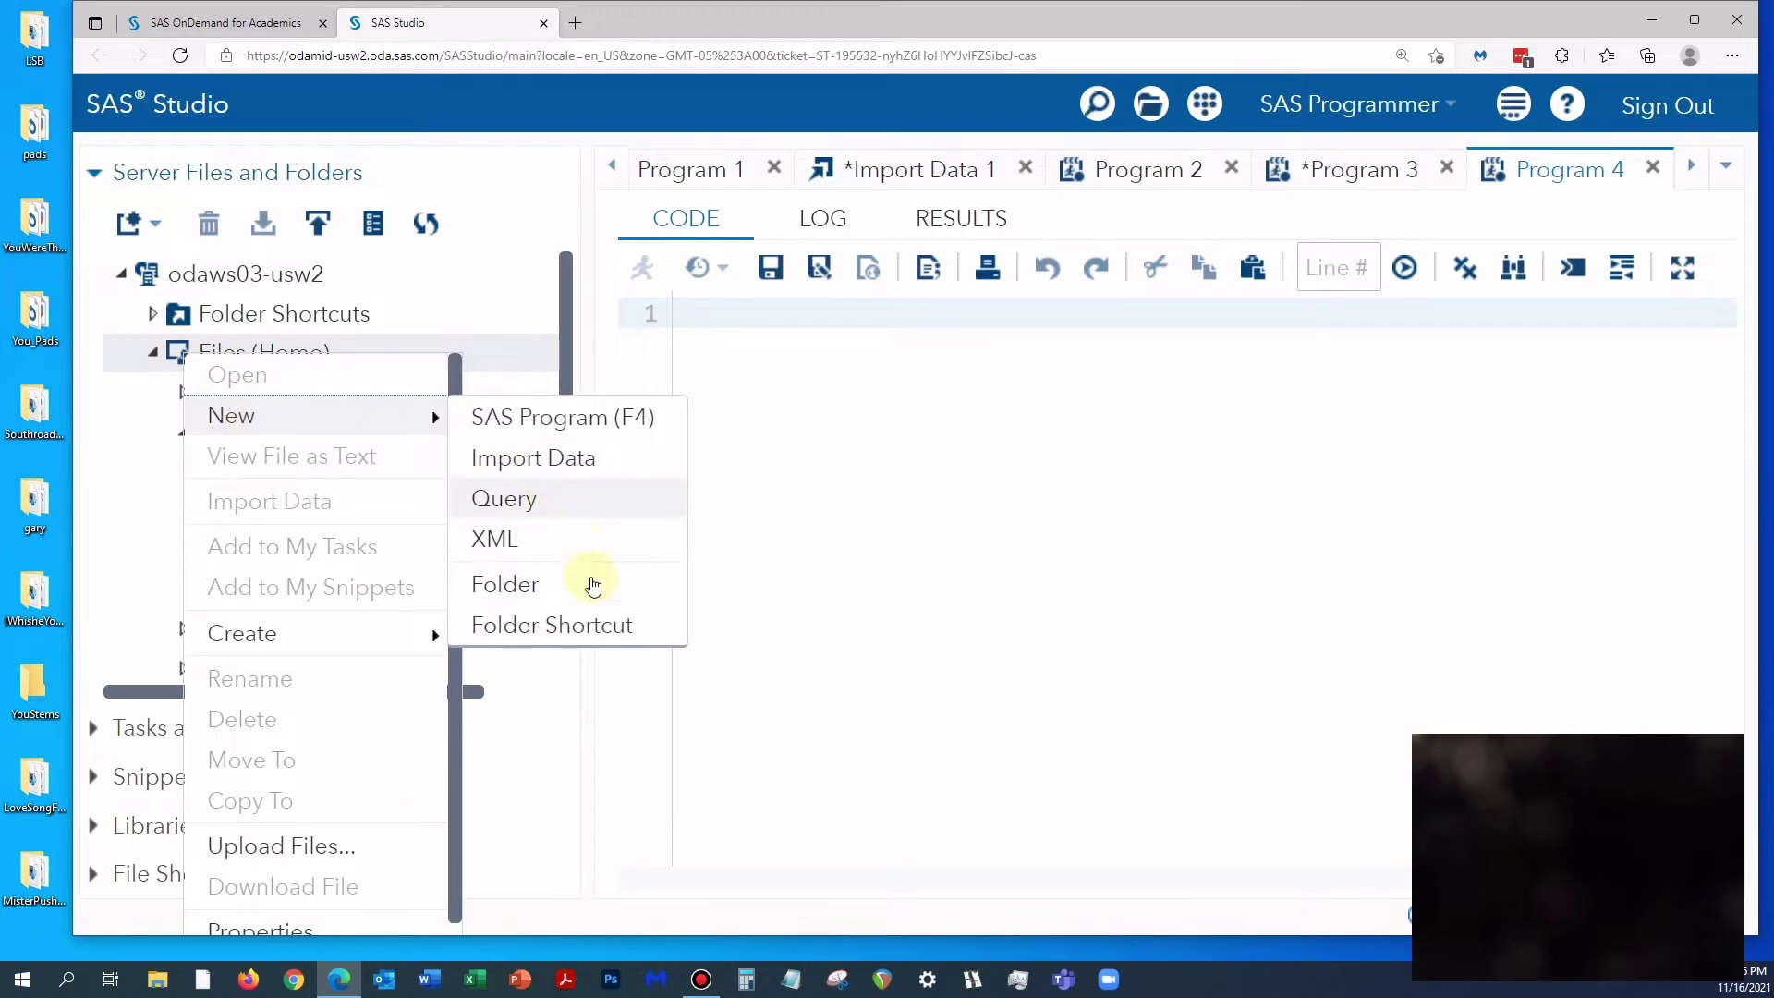
{"action": "left_click", "coordinate": [593, 585]}
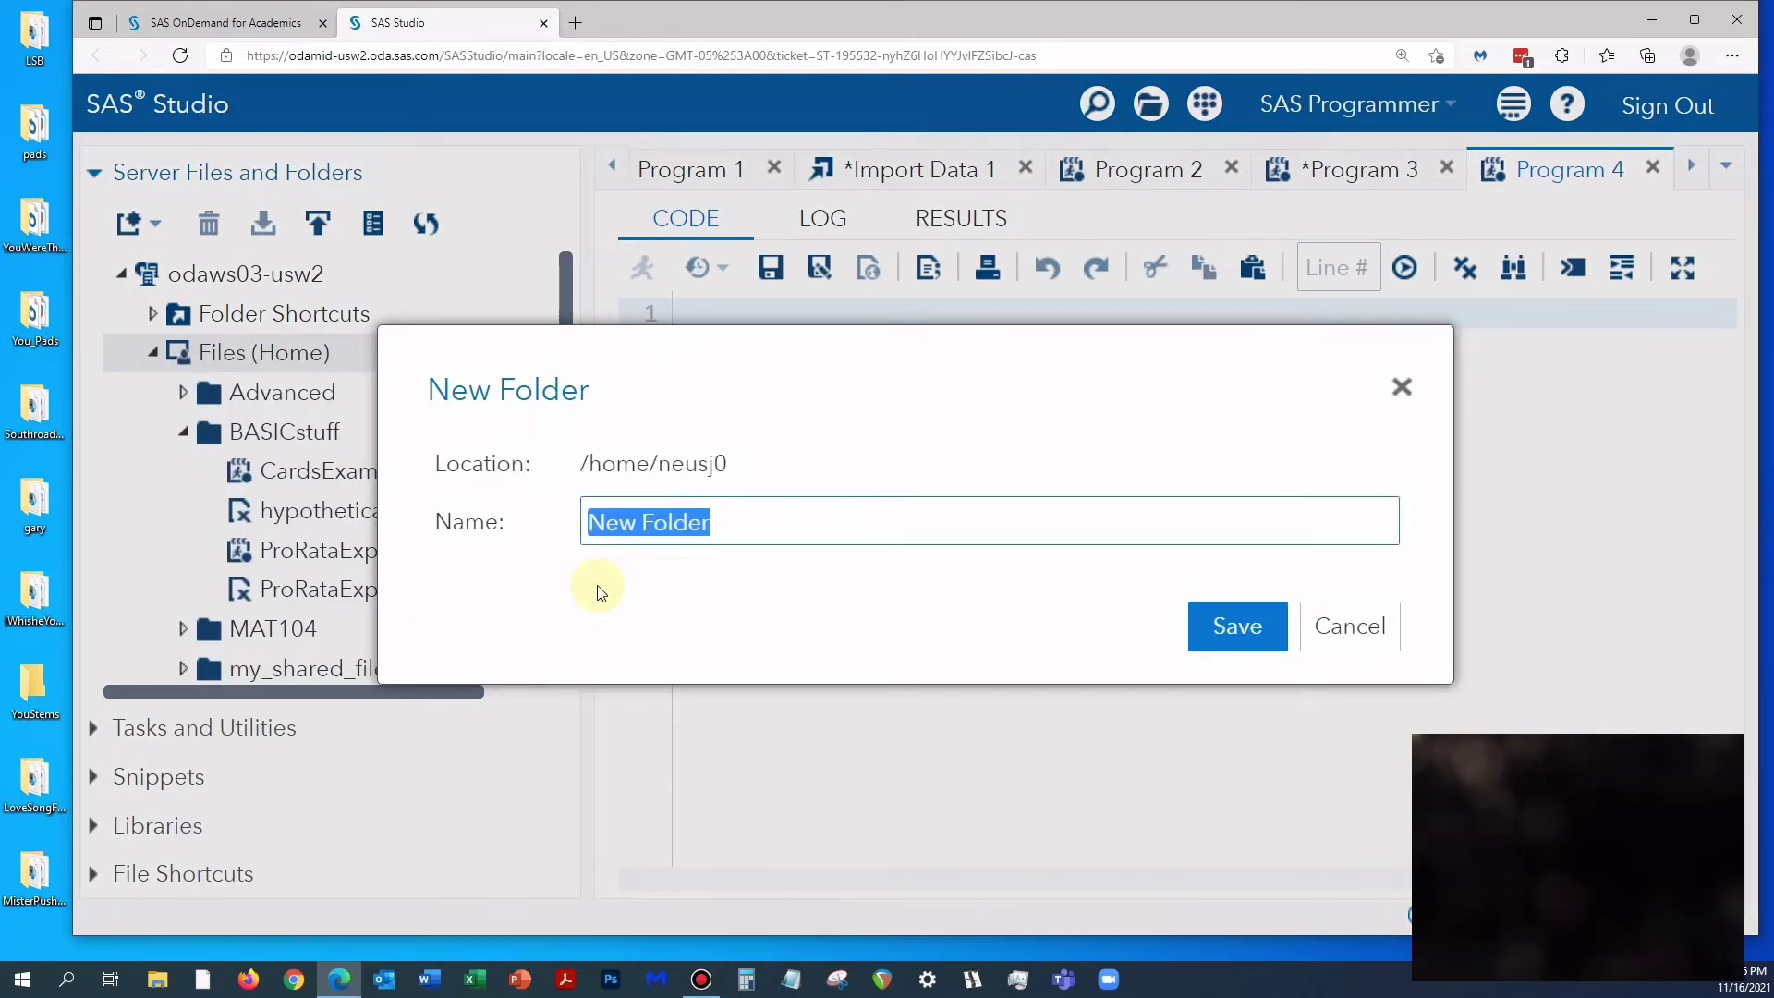
{"action": "type", "text": "never"}
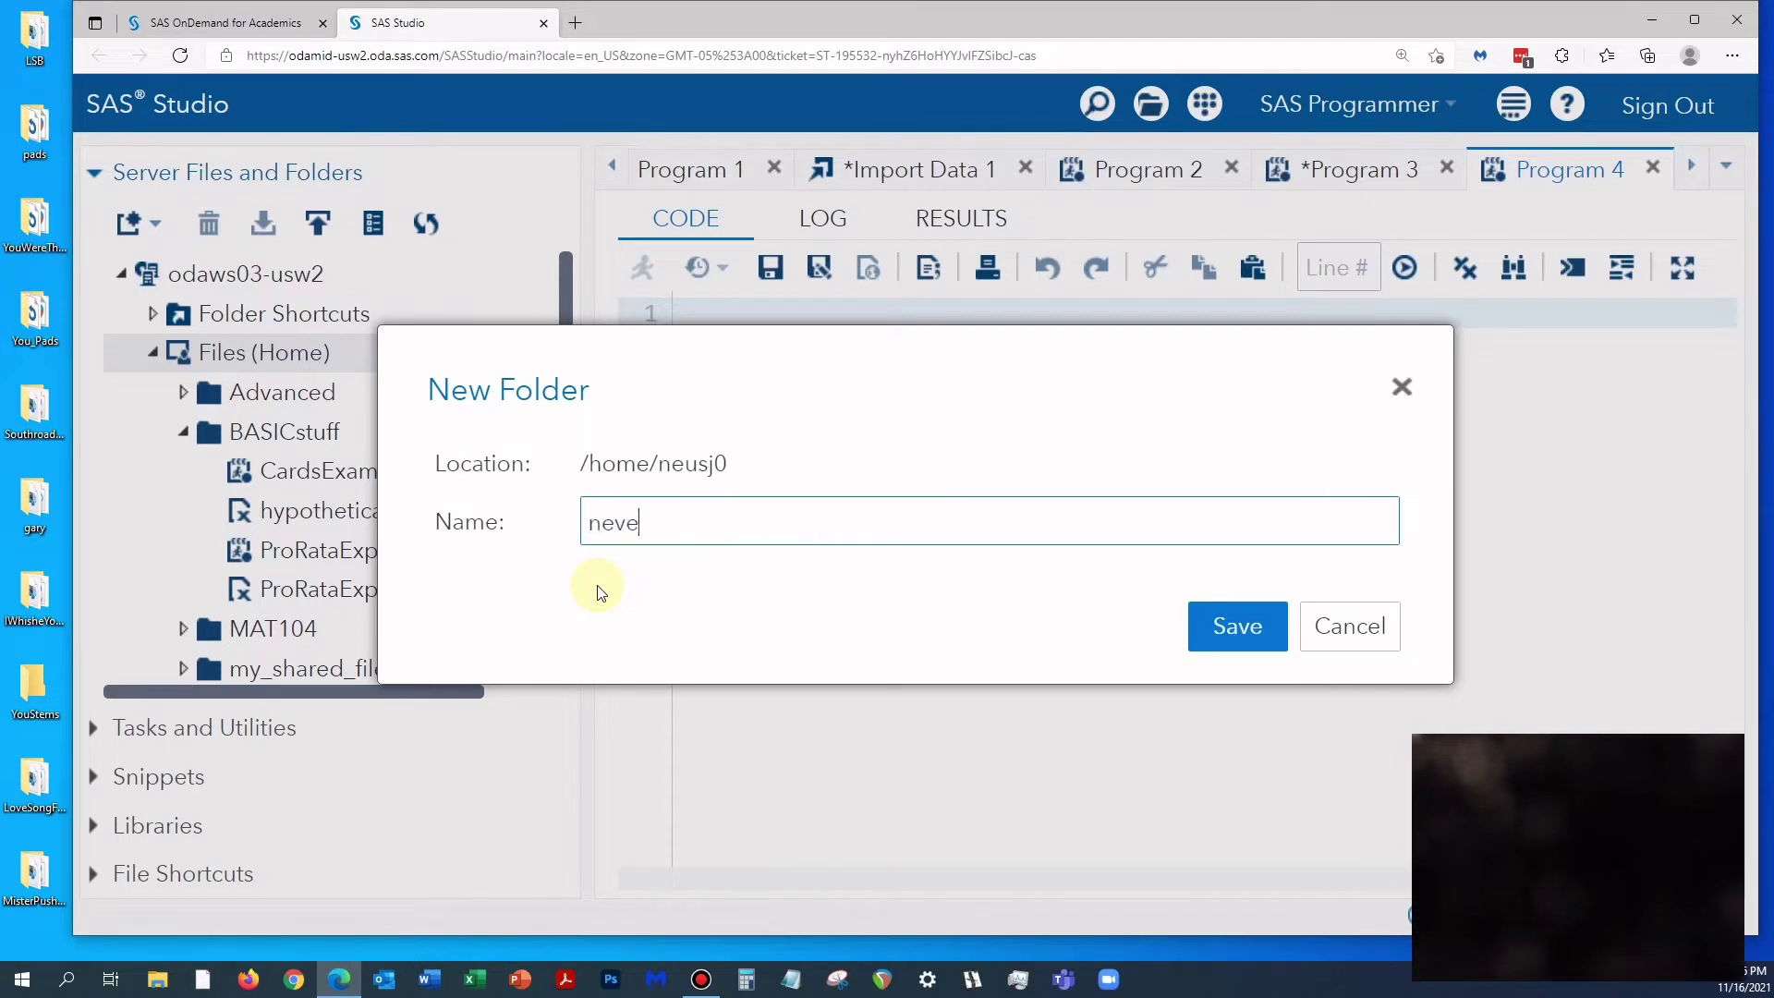
{"action": "type", "text": "UseAgain"}
{"action": "left_click", "coordinate": [1233, 630]}
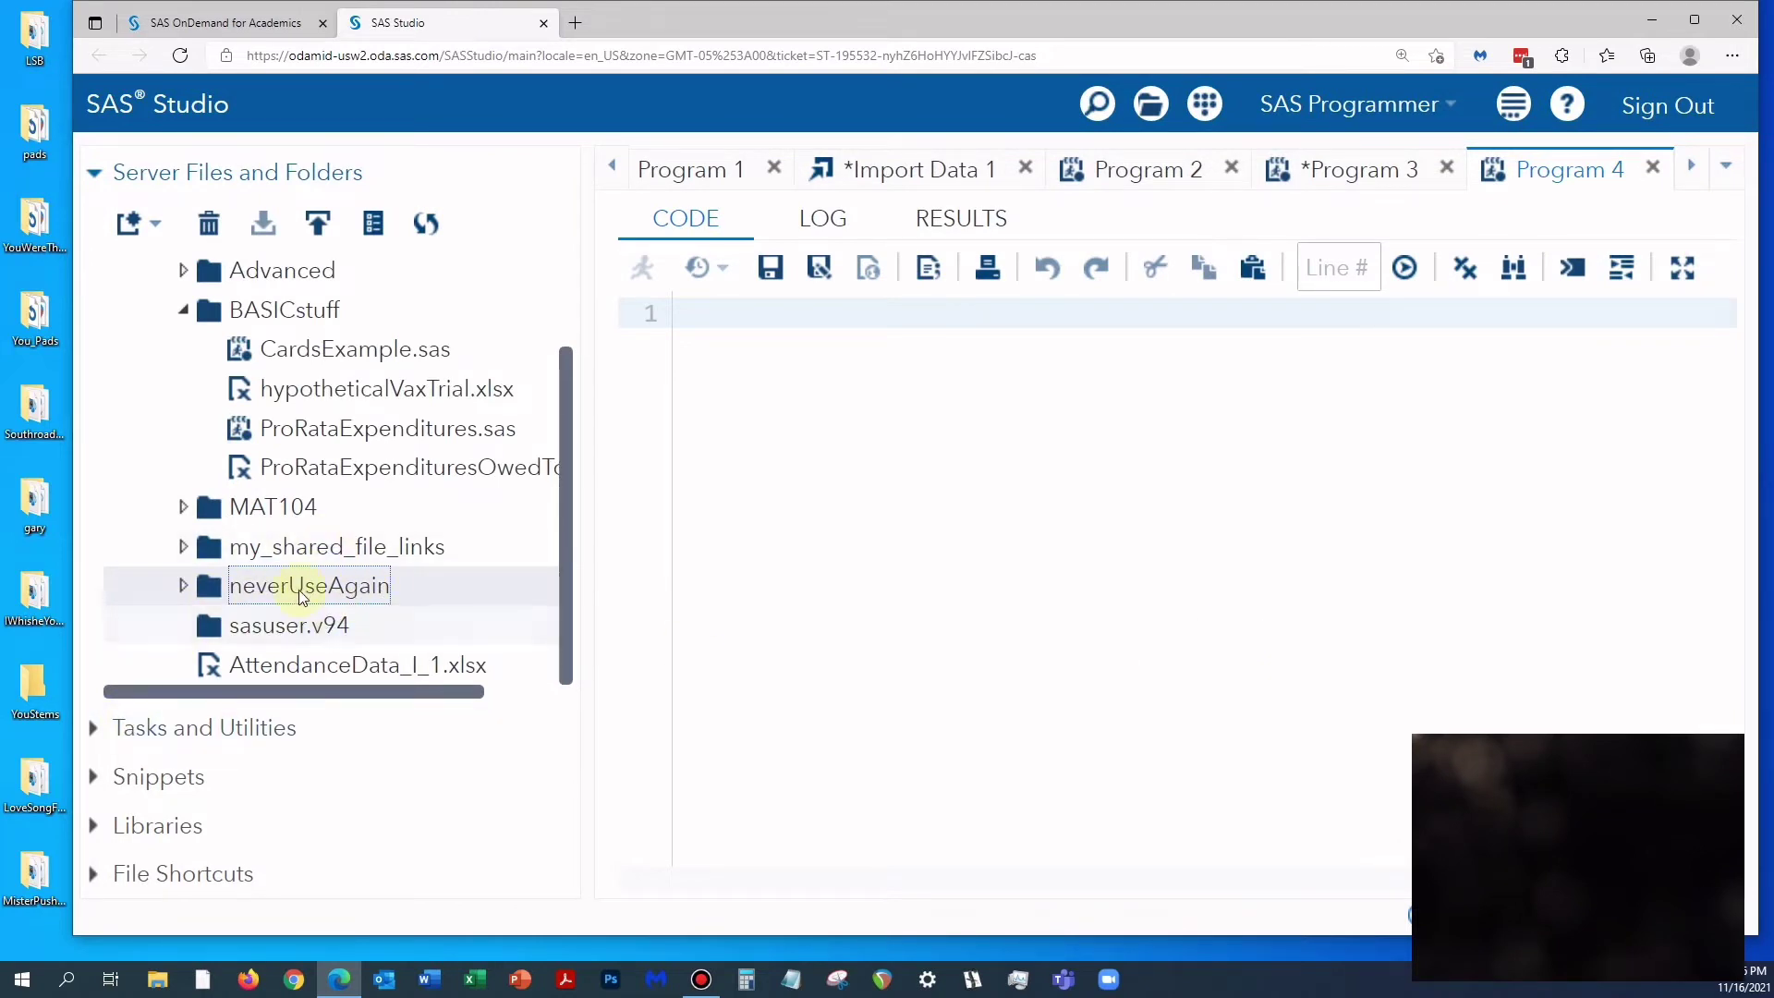
Step: Open the Upload Files dialog for the neverUseAgain folder
{"action": "left_click", "coordinate": [215, 587]}
{"action": "right_click", "coordinate": [207, 584]}
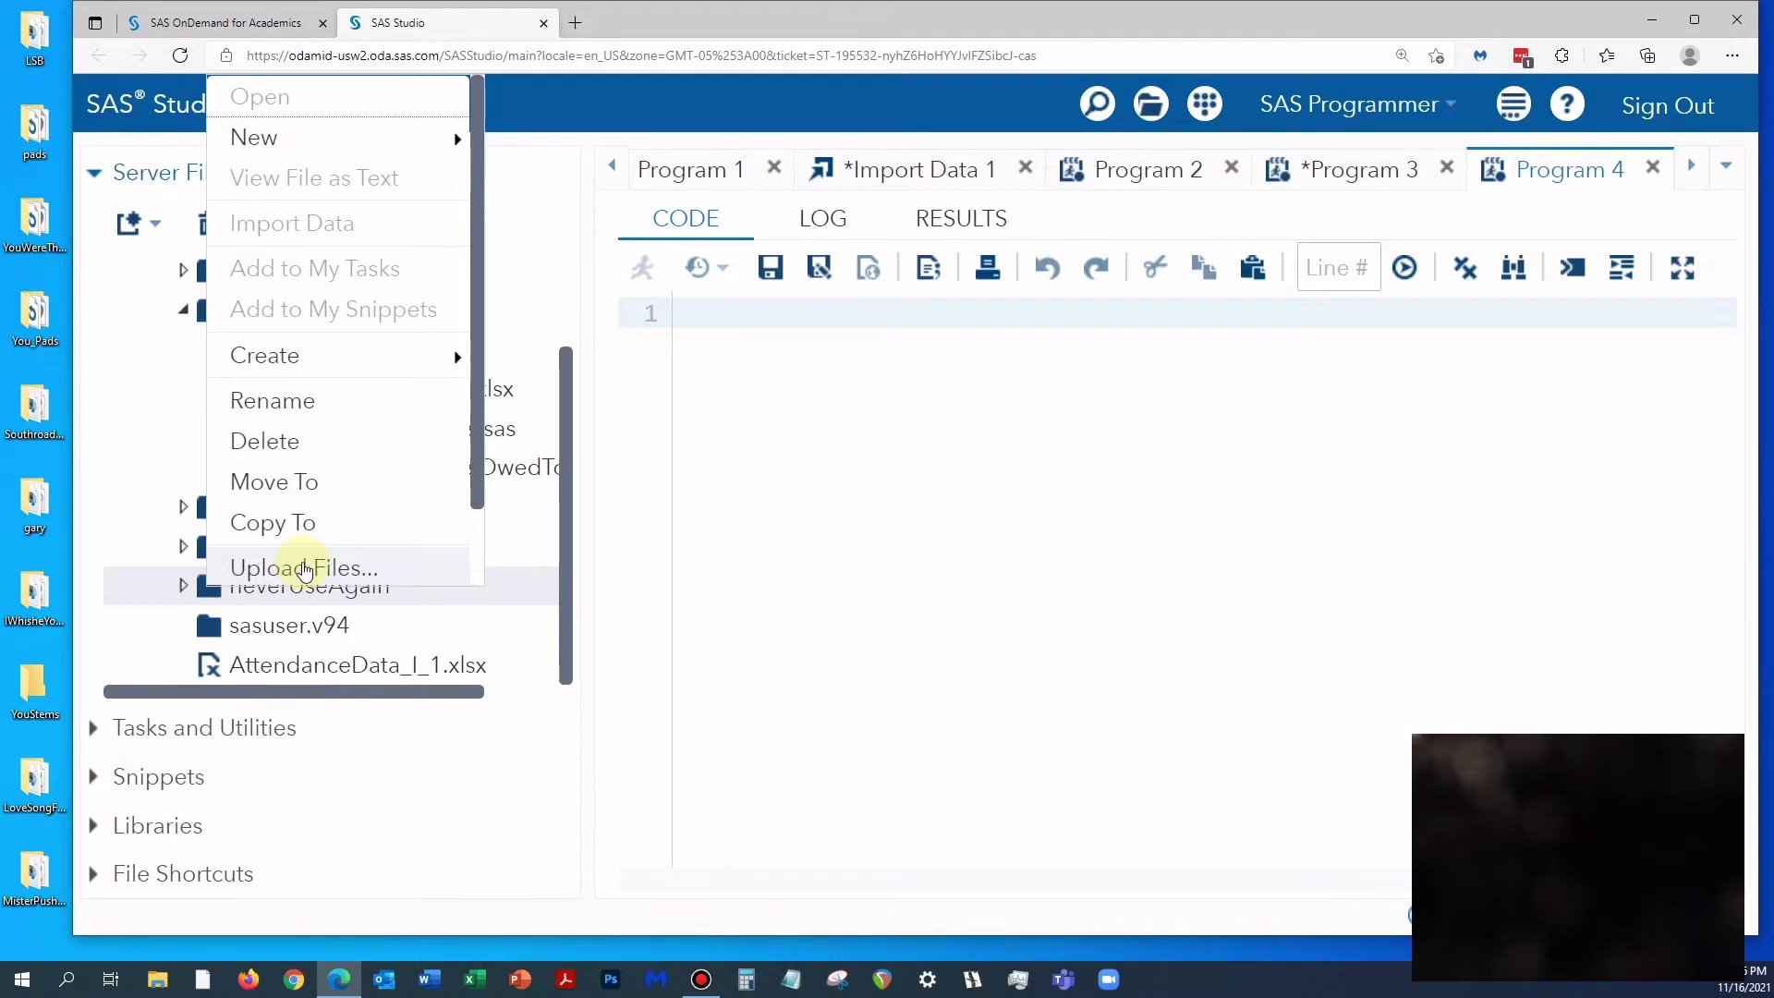
{"action": "left_click", "coordinate": [305, 568]}
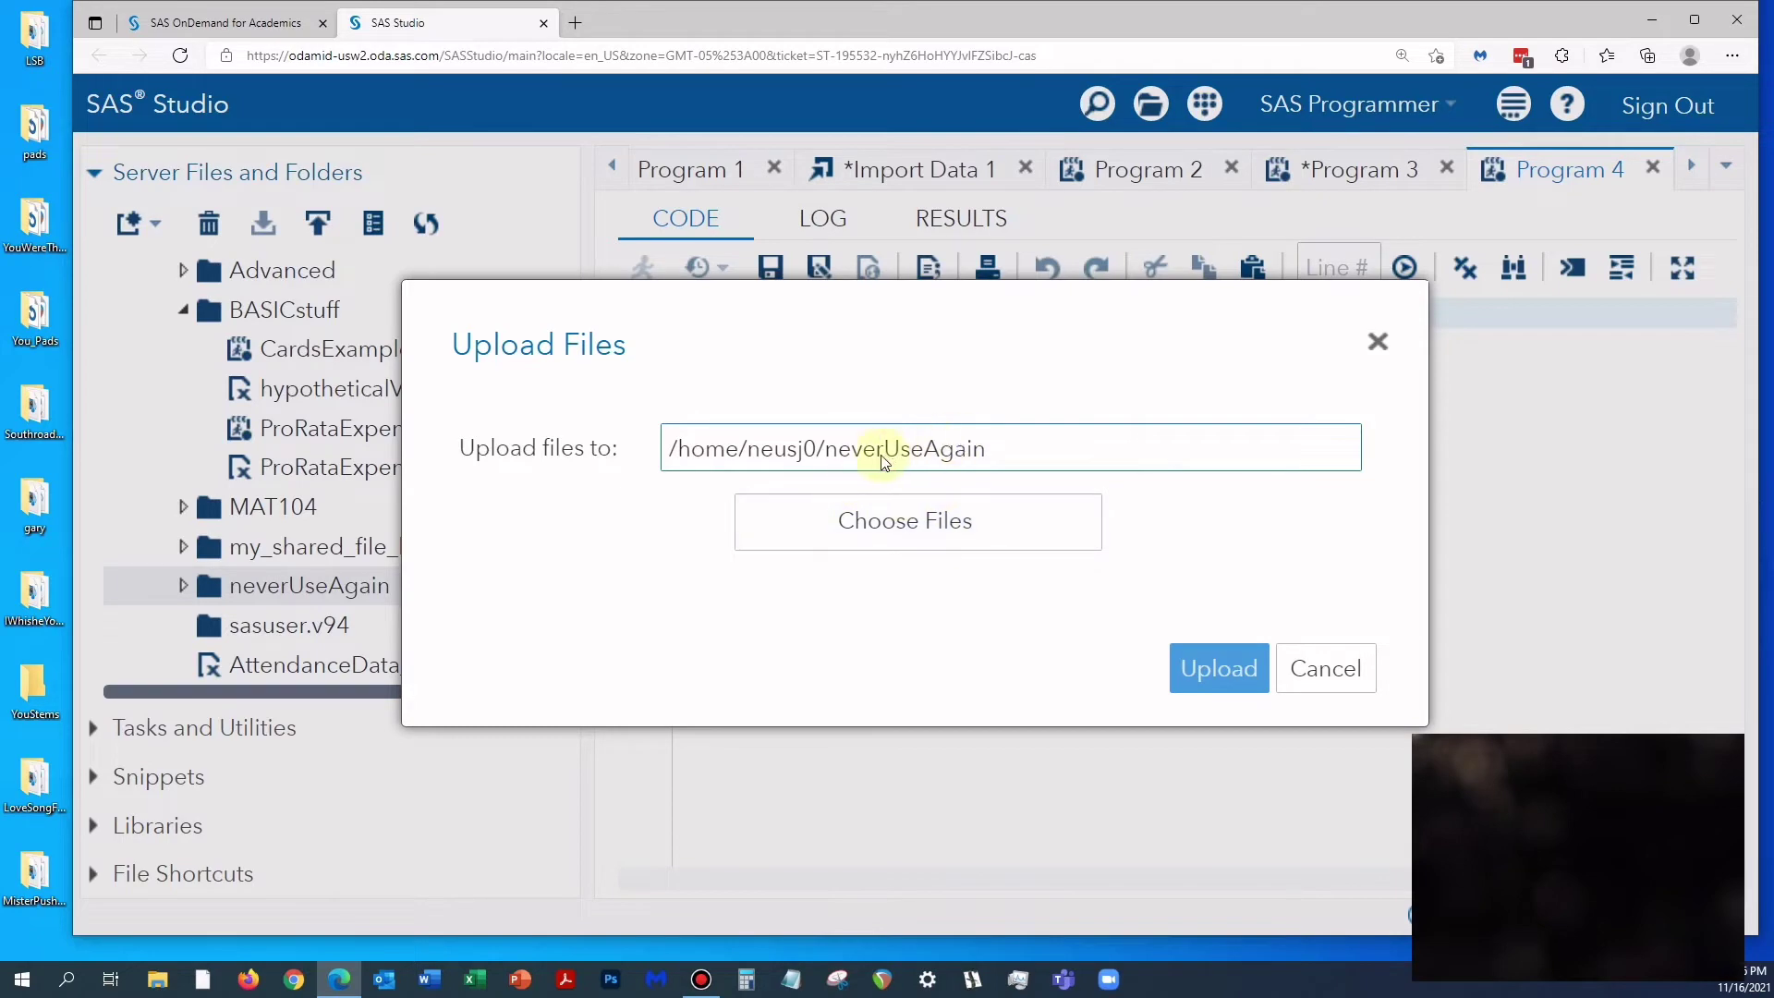
Step: Choose zzzzzzzzzzzz.xlsx from the computer and upload it
{"action": "left_click", "coordinate": [912, 529]}
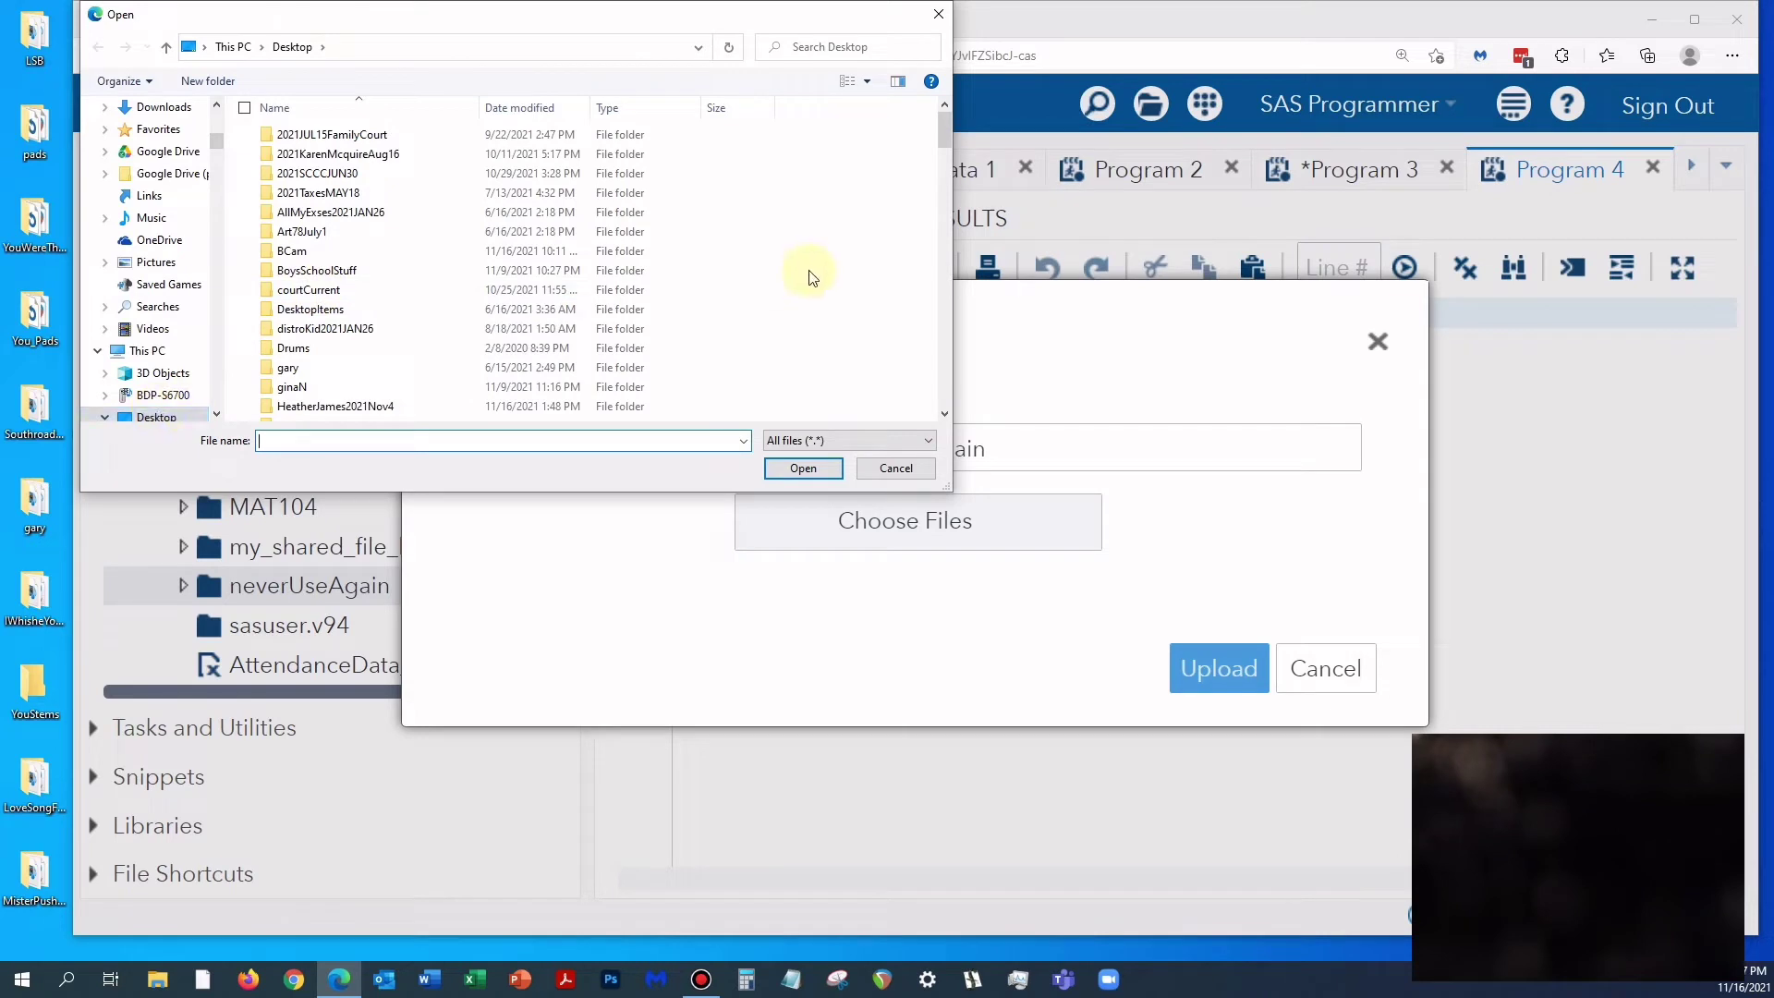
{"action": "scroll", "coordinate": [767, 263], "scroll_direction": "down", "scroll_amount": 4}
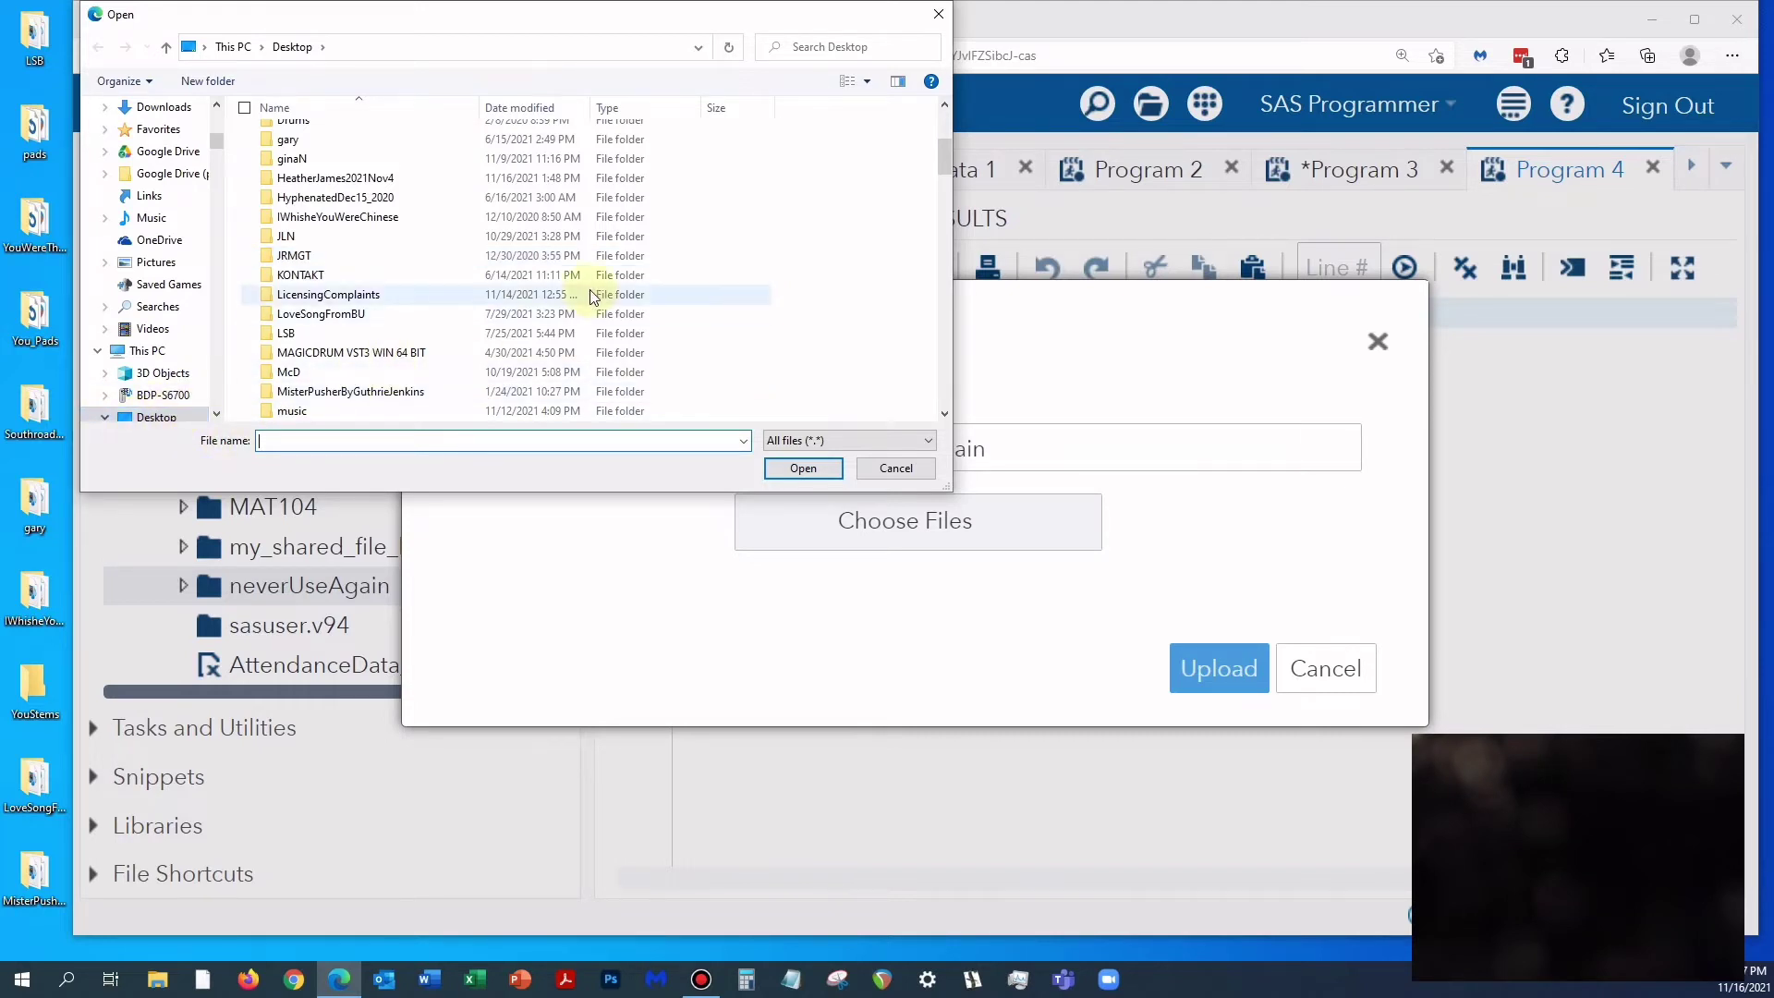
{"action": "scroll", "coordinate": [588, 292], "scroll_direction": "down", "scroll_amount": 10}
{"action": "scroll", "coordinate": [589, 294], "scroll_direction": "down", "scroll_amount": 1}
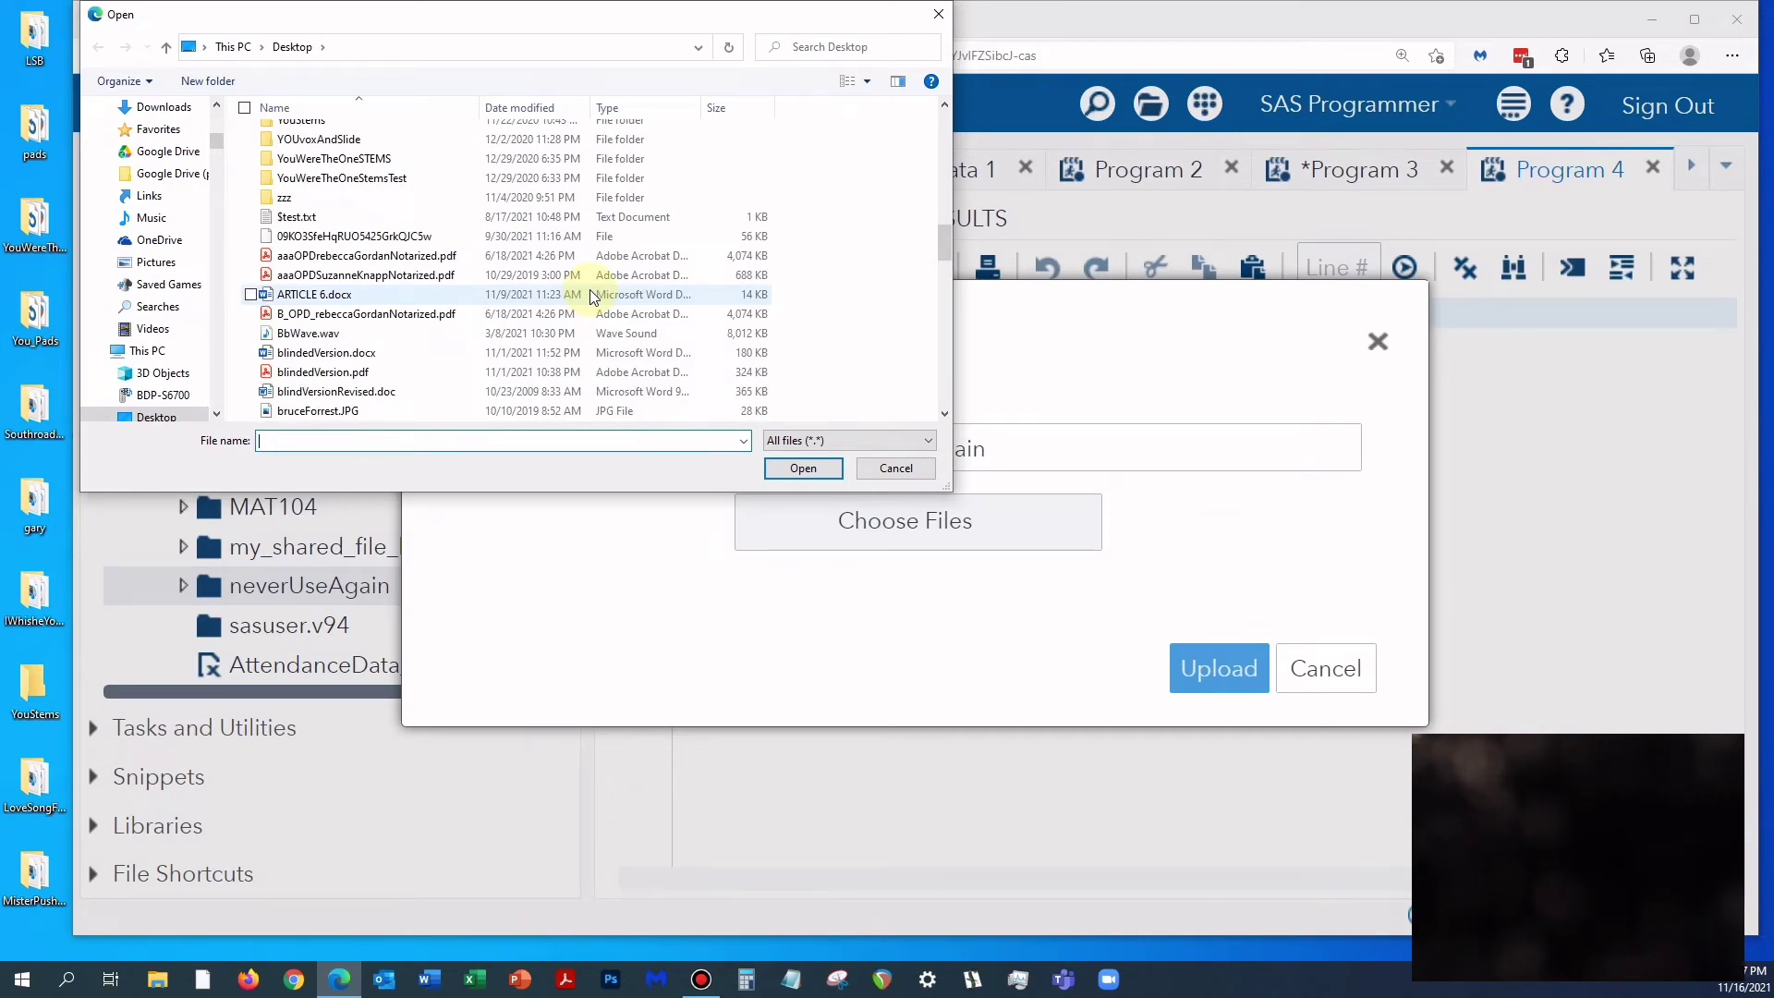
{"action": "scroll", "coordinate": [590, 293], "scroll_direction": "down", "scroll_amount": 2}
{"action": "scroll", "coordinate": [590, 294], "scroll_direction": "down", "scroll_amount": 7}
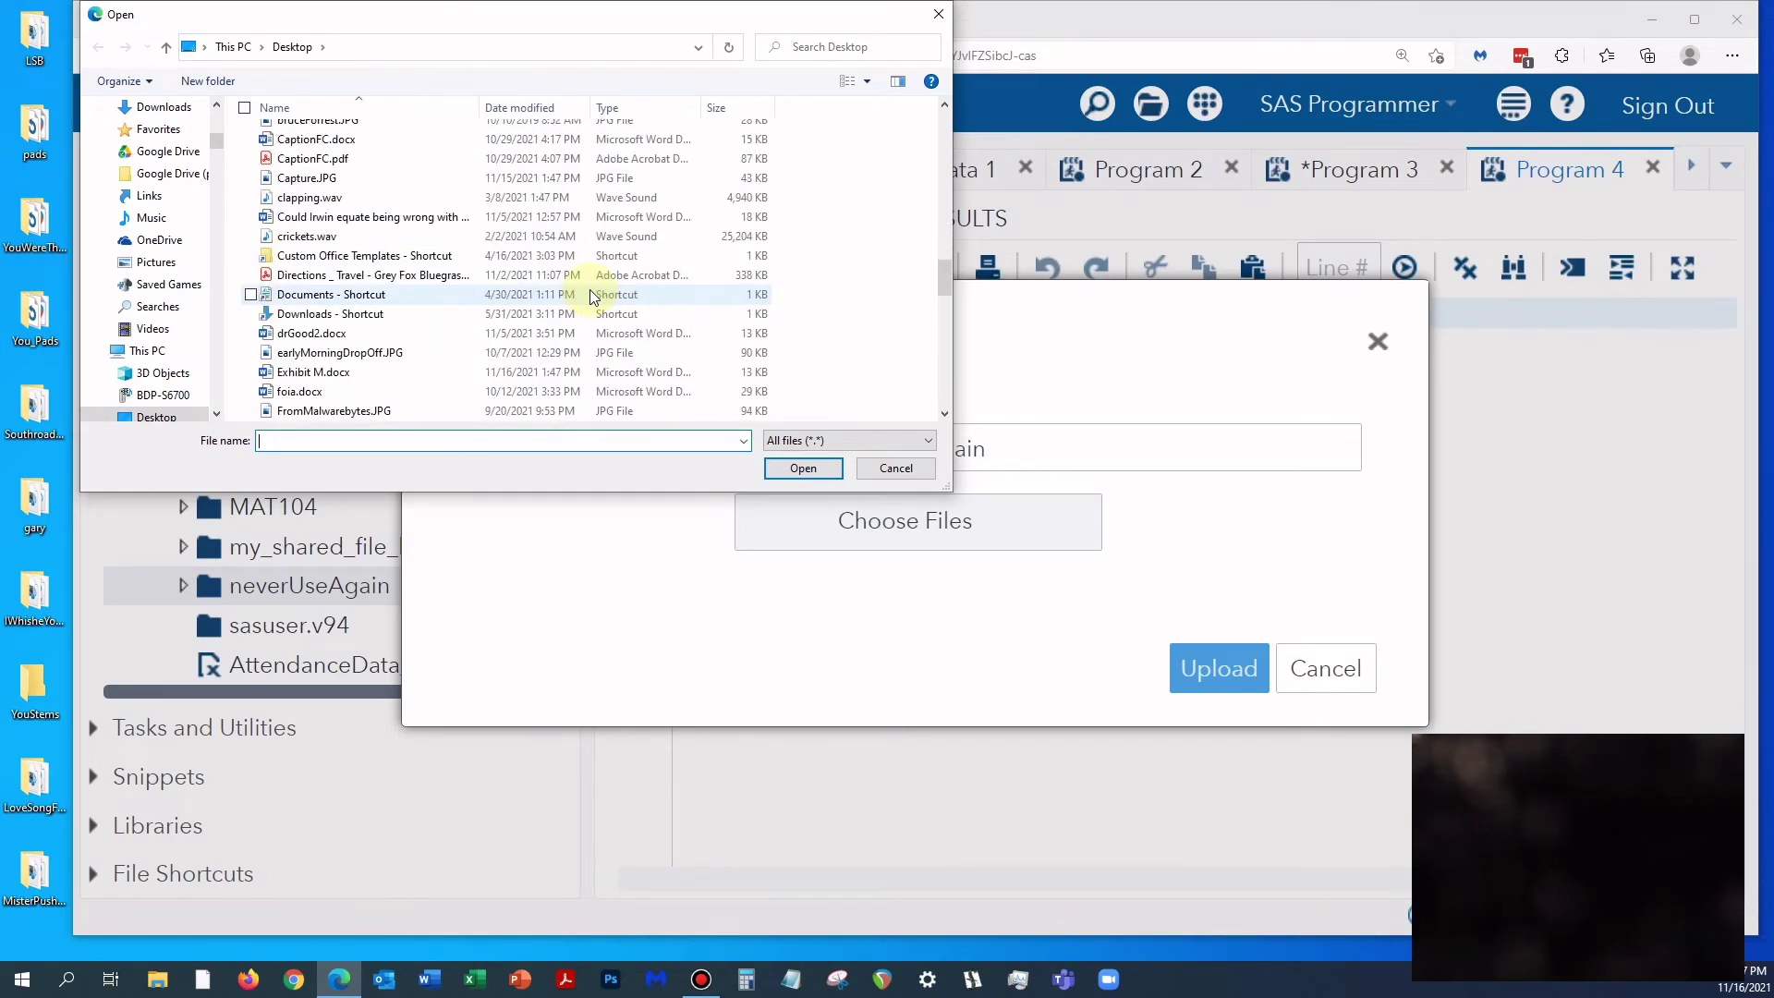
{"action": "scroll", "coordinate": [589, 293], "scroll_direction": "up", "scroll_amount": 9}
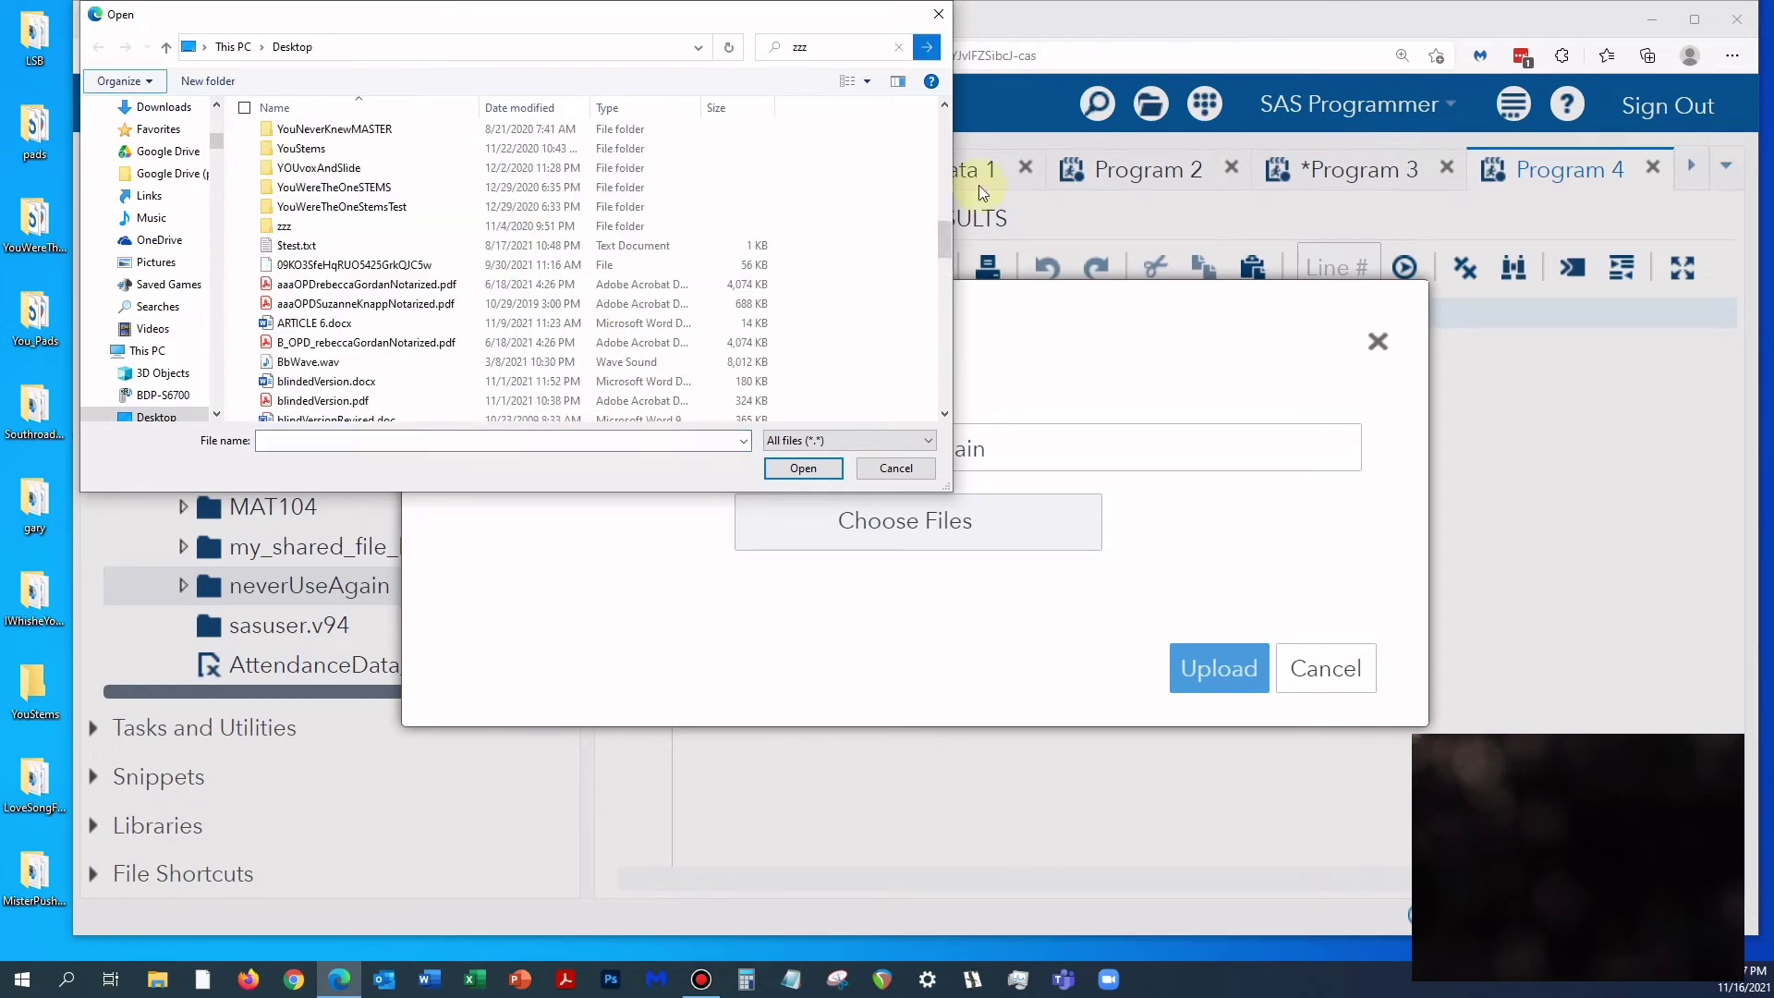
{"action": "left_click", "coordinate": [547, 445]}
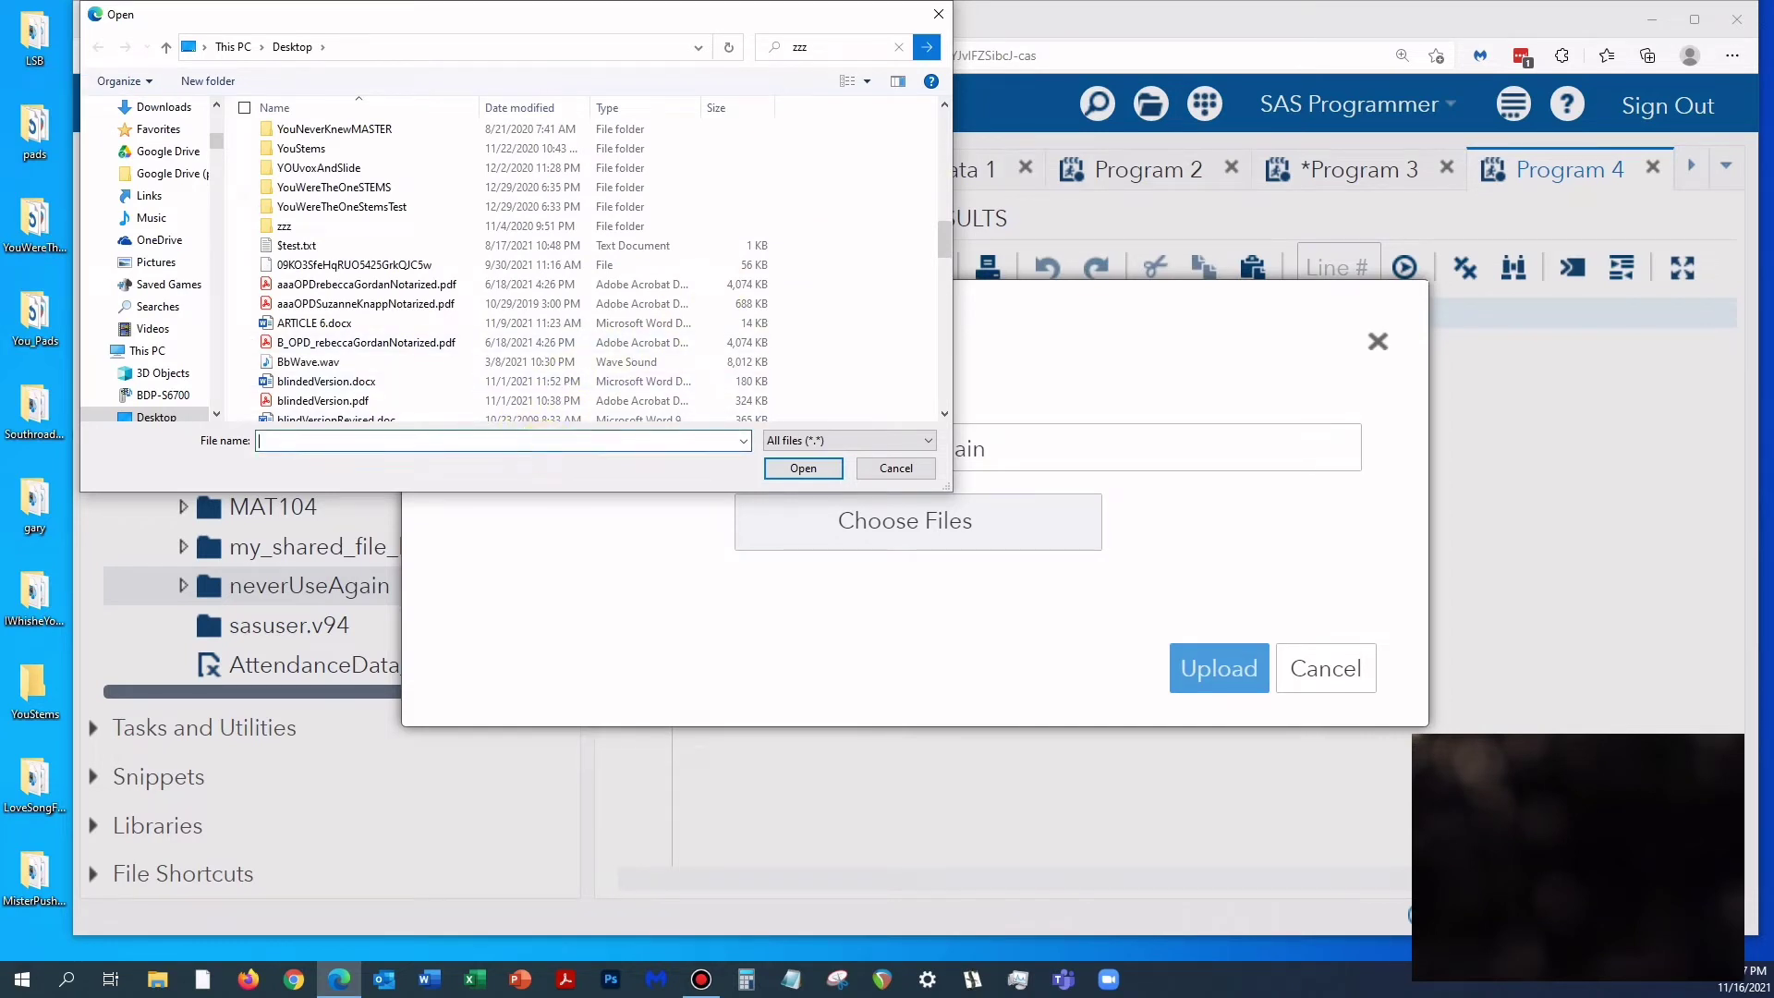
{"action": "type", "text": "z"}
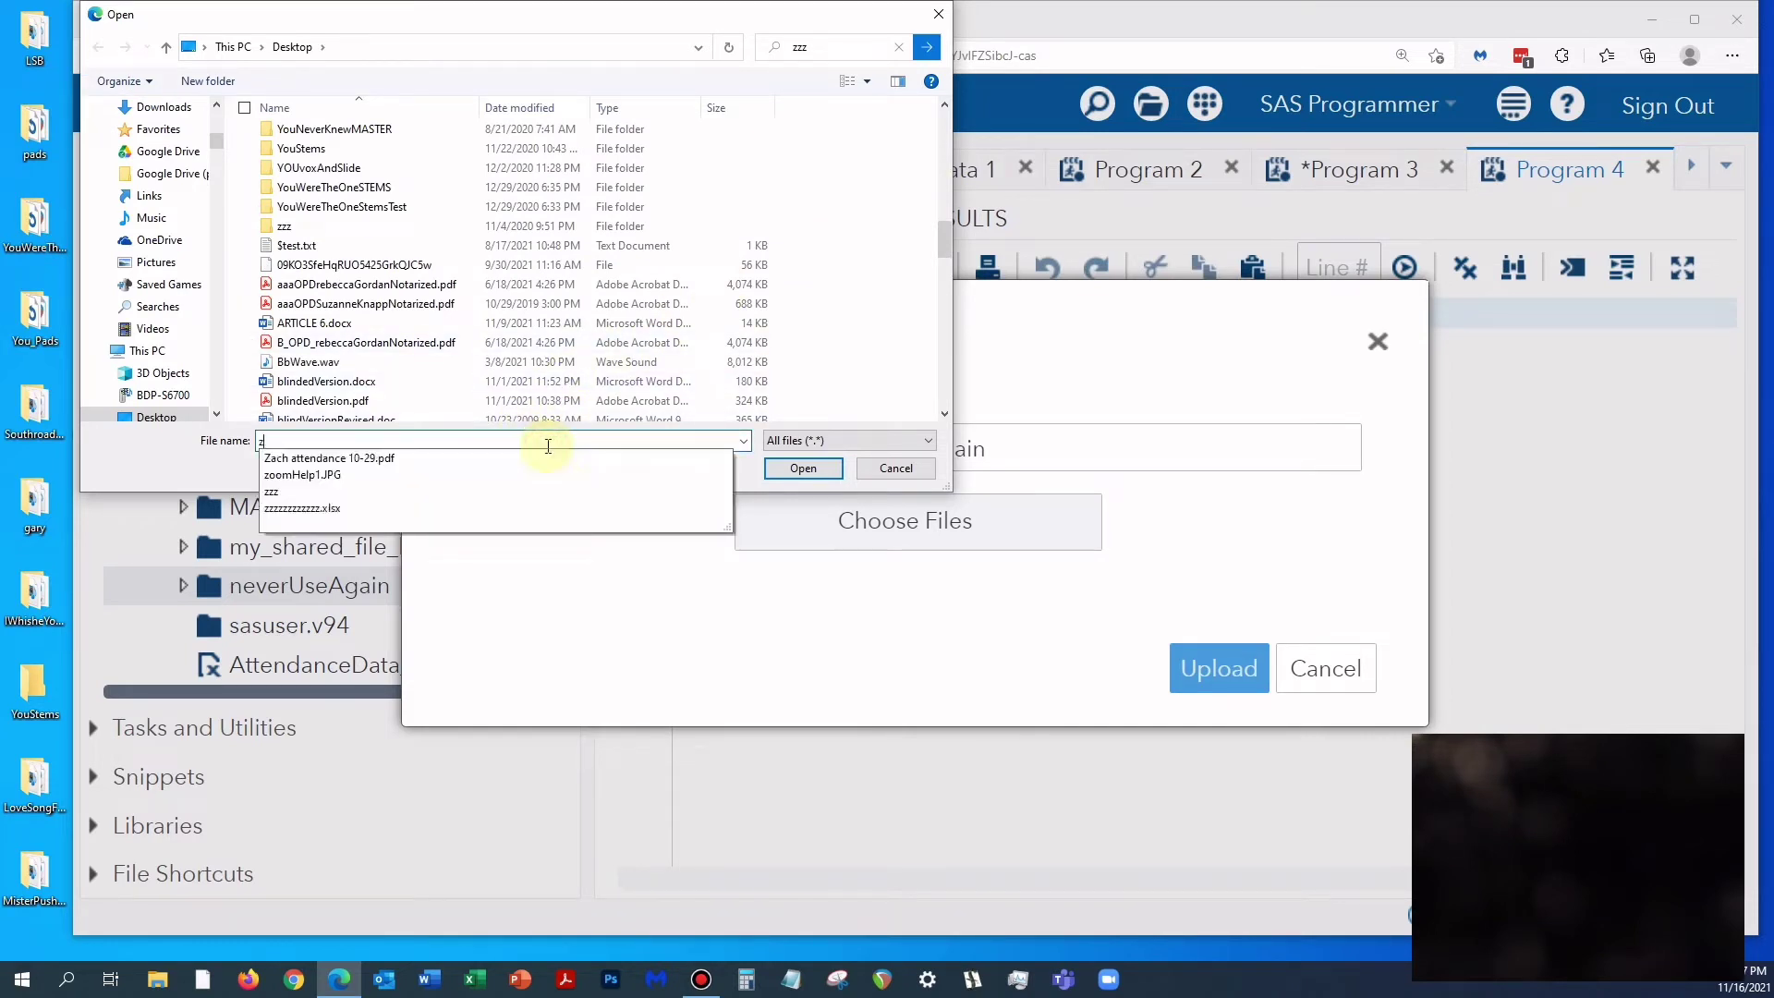
{"action": "left_click", "coordinate": [374, 507]}
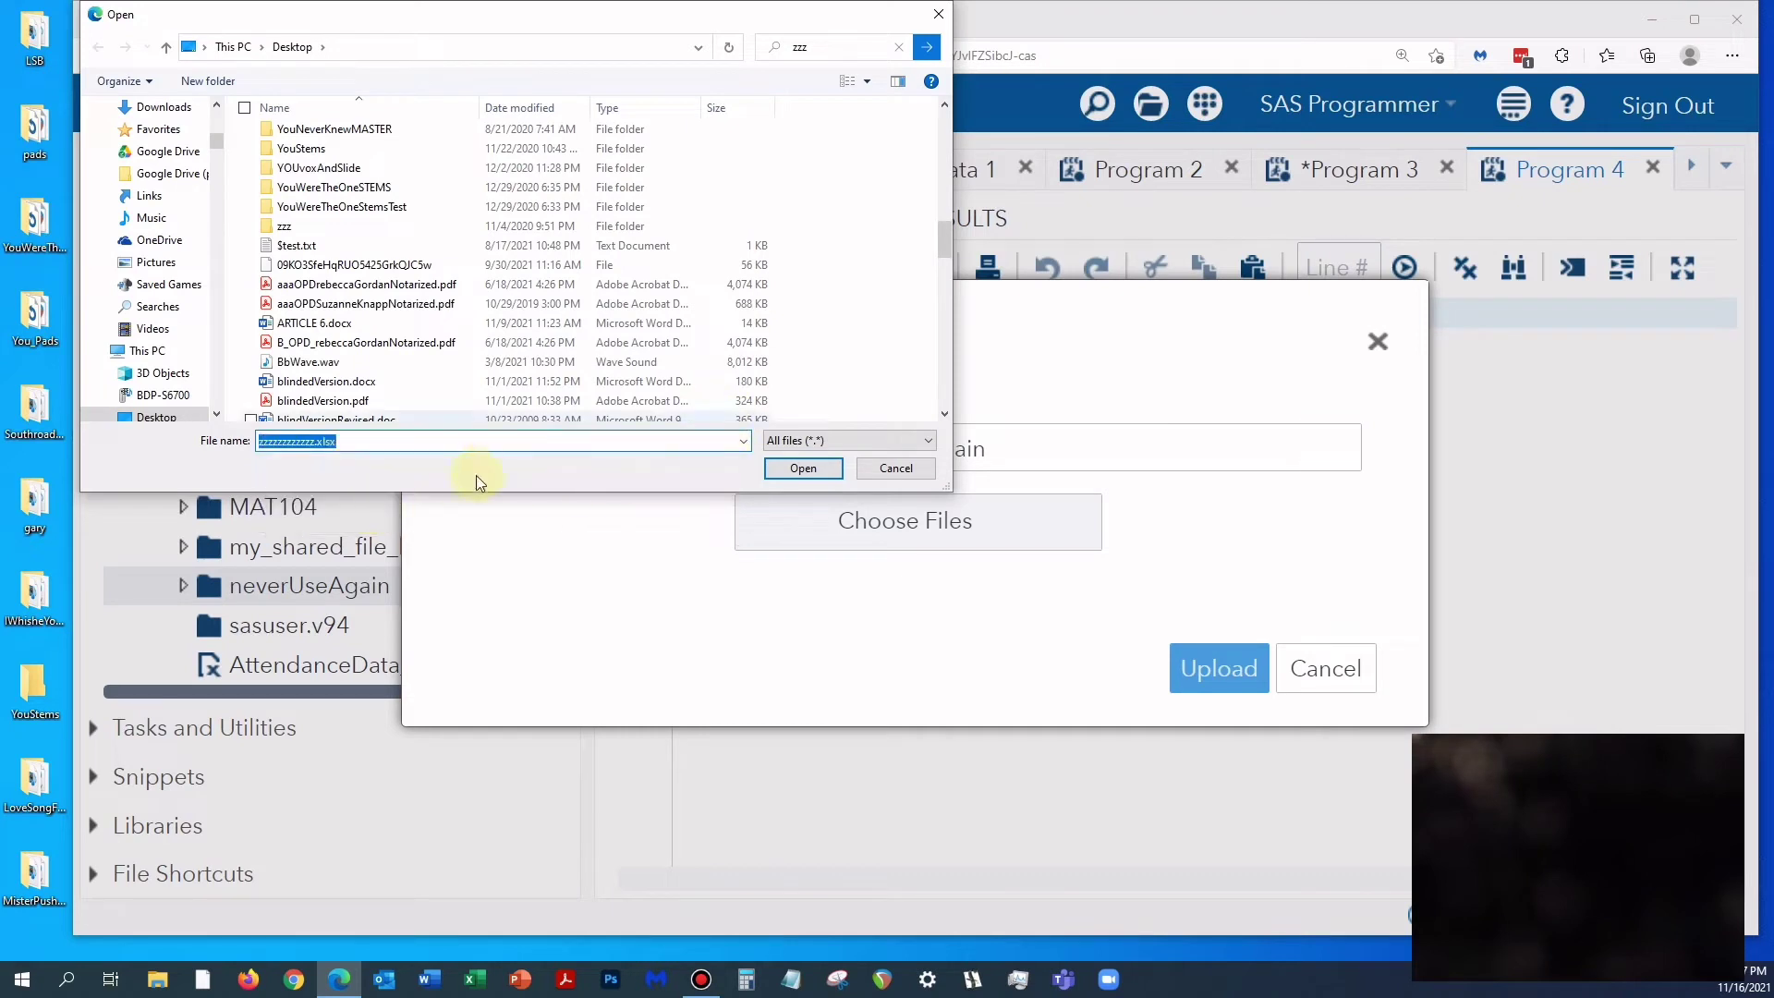
{"action": "left_click", "coordinate": [471, 438]}
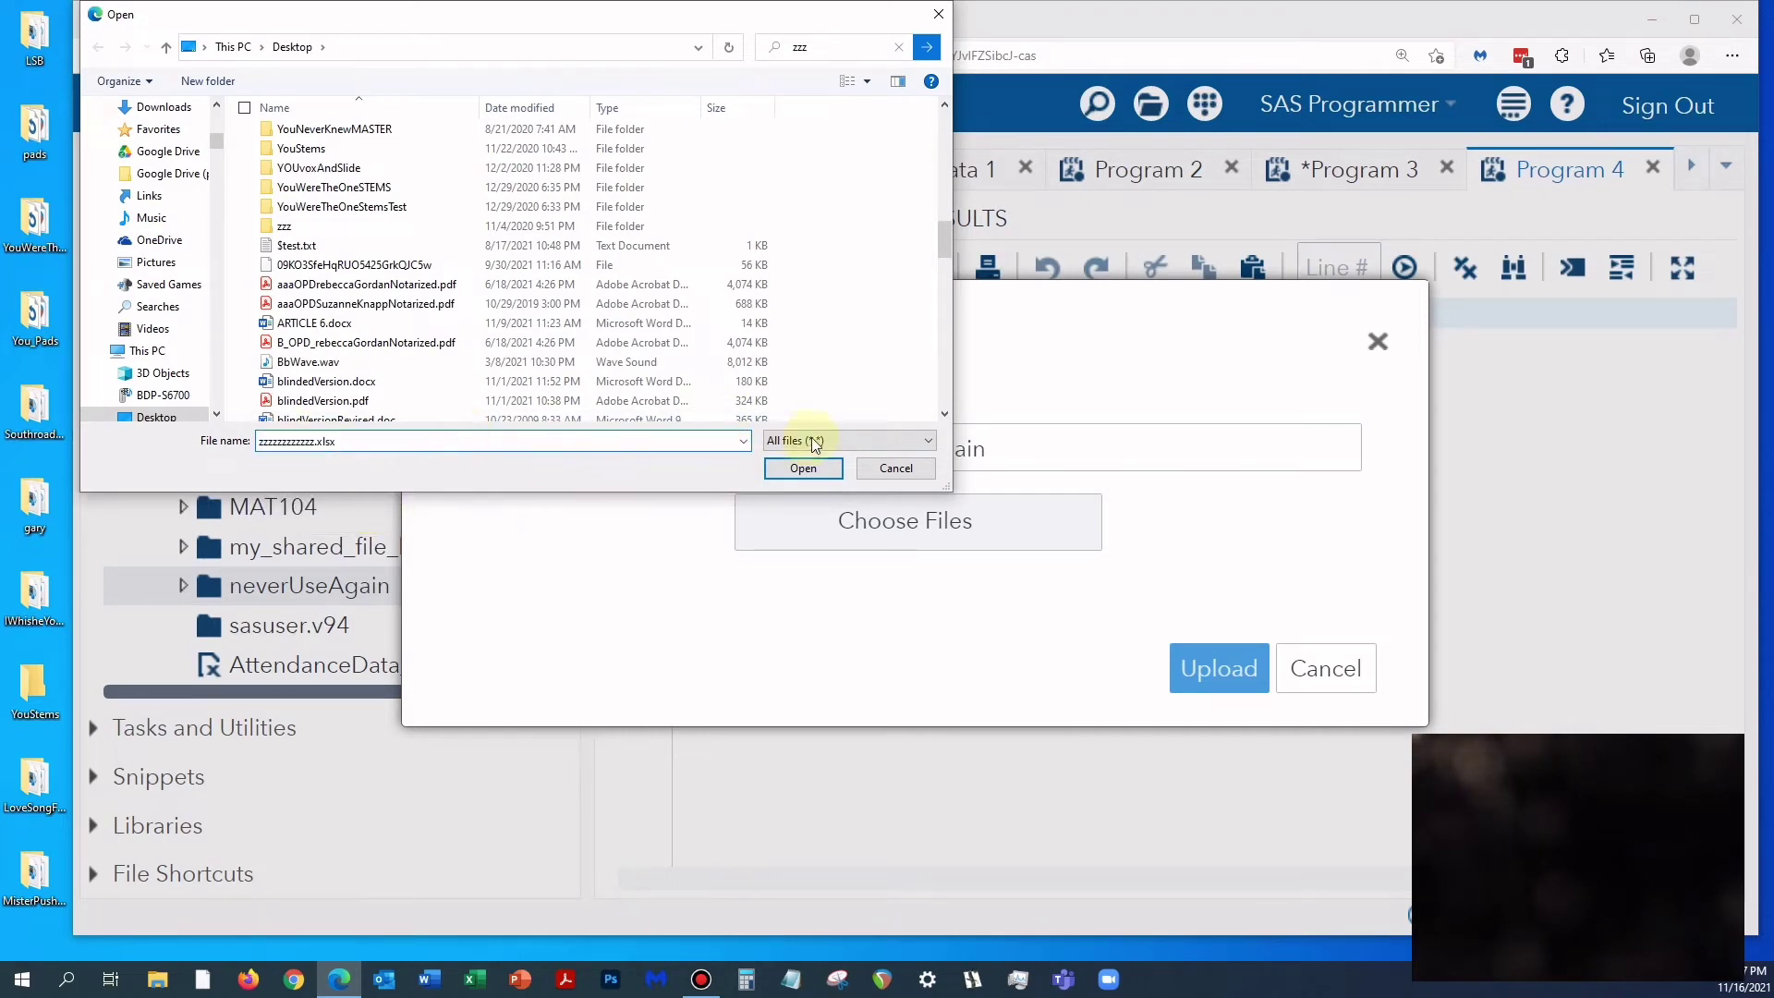
{"action": "left_click", "coordinate": [803, 468]}
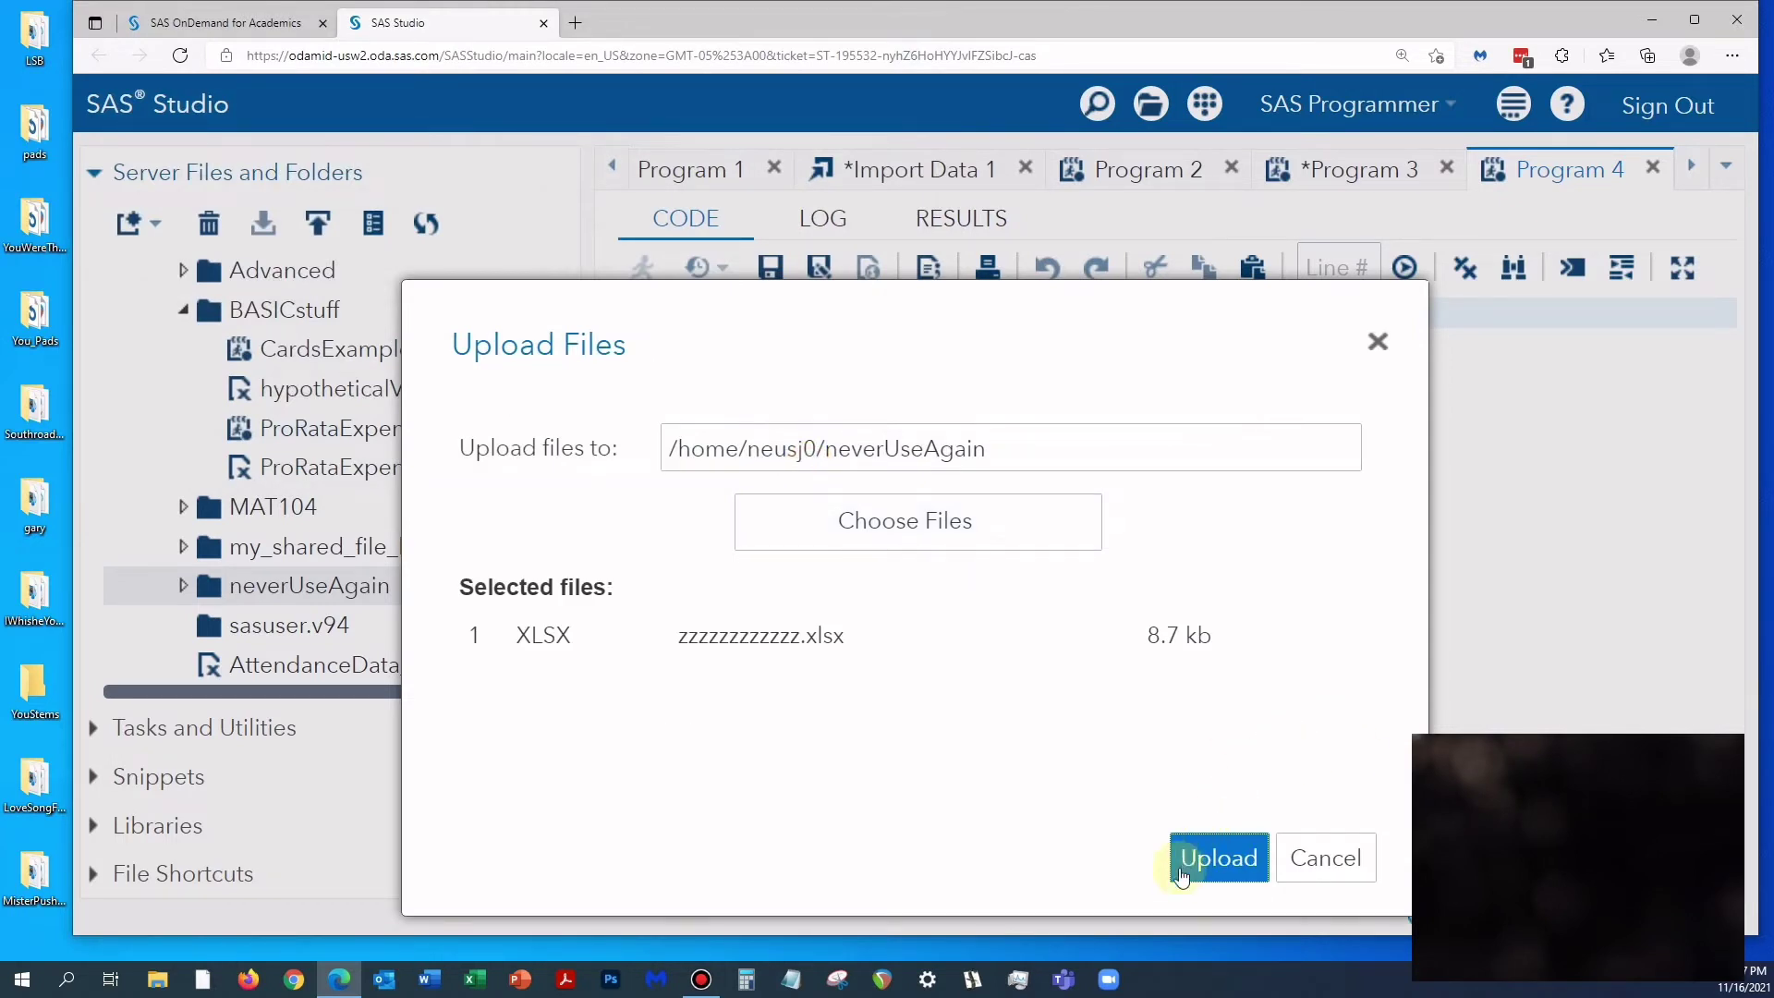
{"action": "left_click", "coordinate": [1210, 861]}
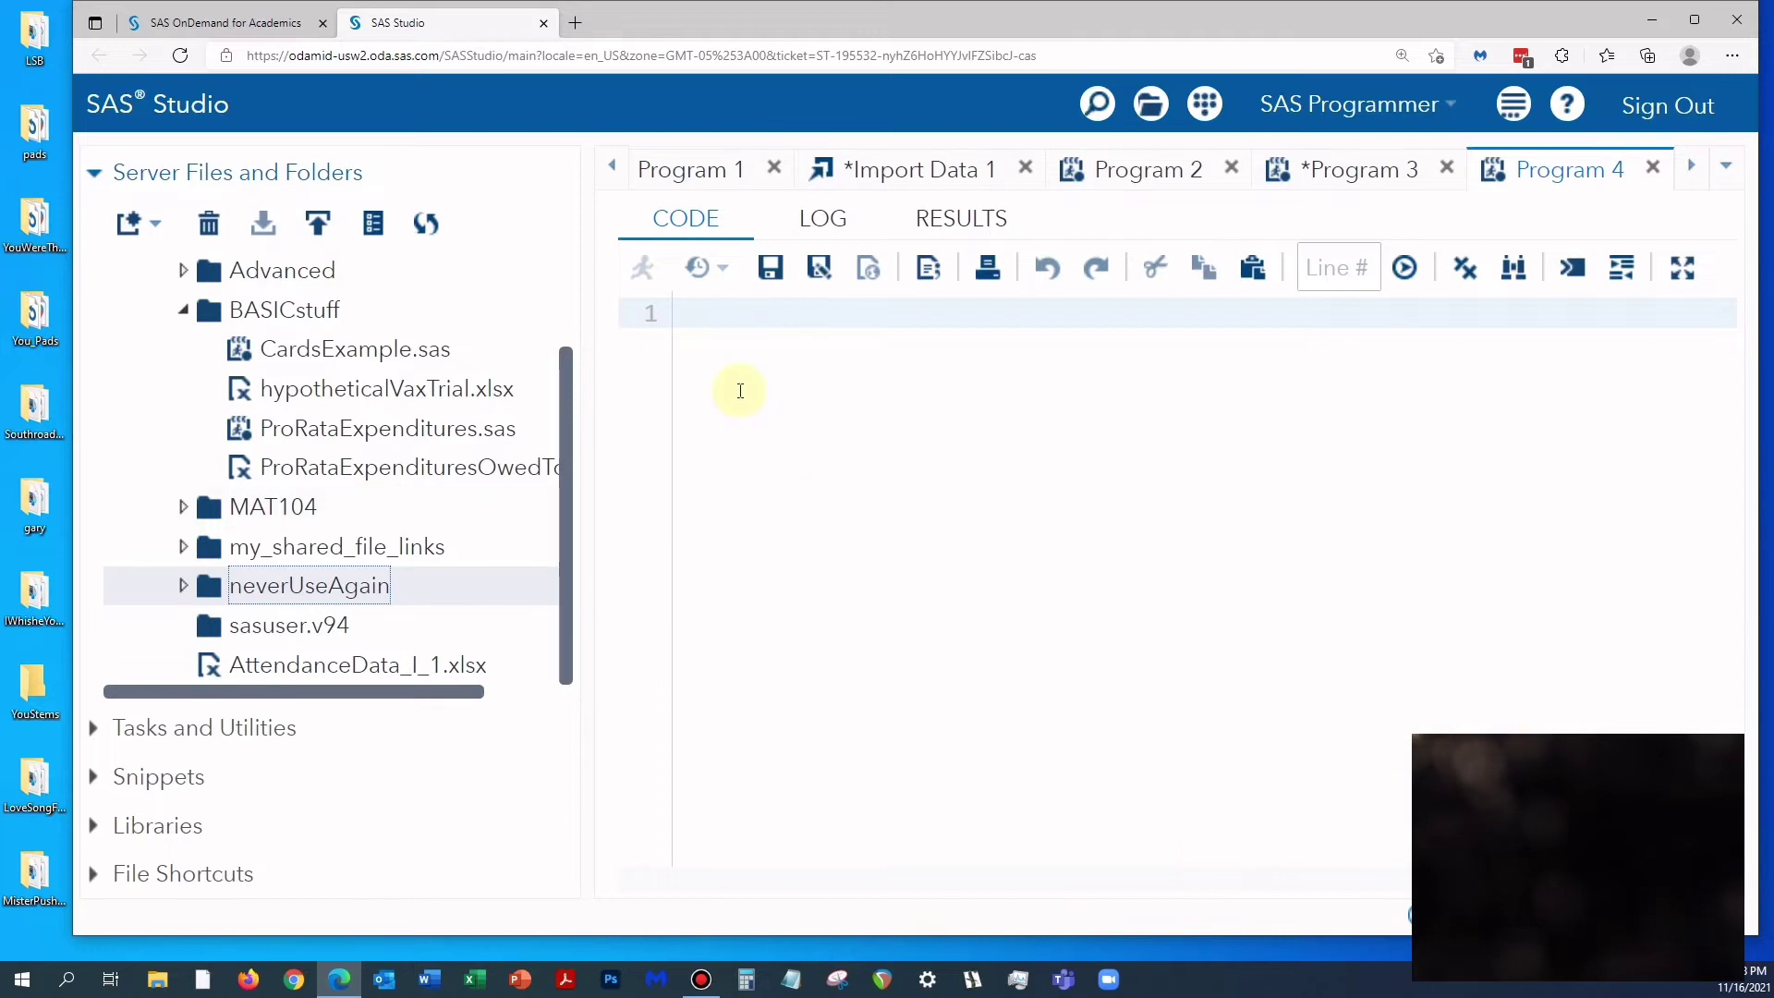
Step: Expand neverUseAgain to reveal zzzzzzzzzzzz.xlsx inside it
{"action": "double_click", "coordinate": [208, 586]}
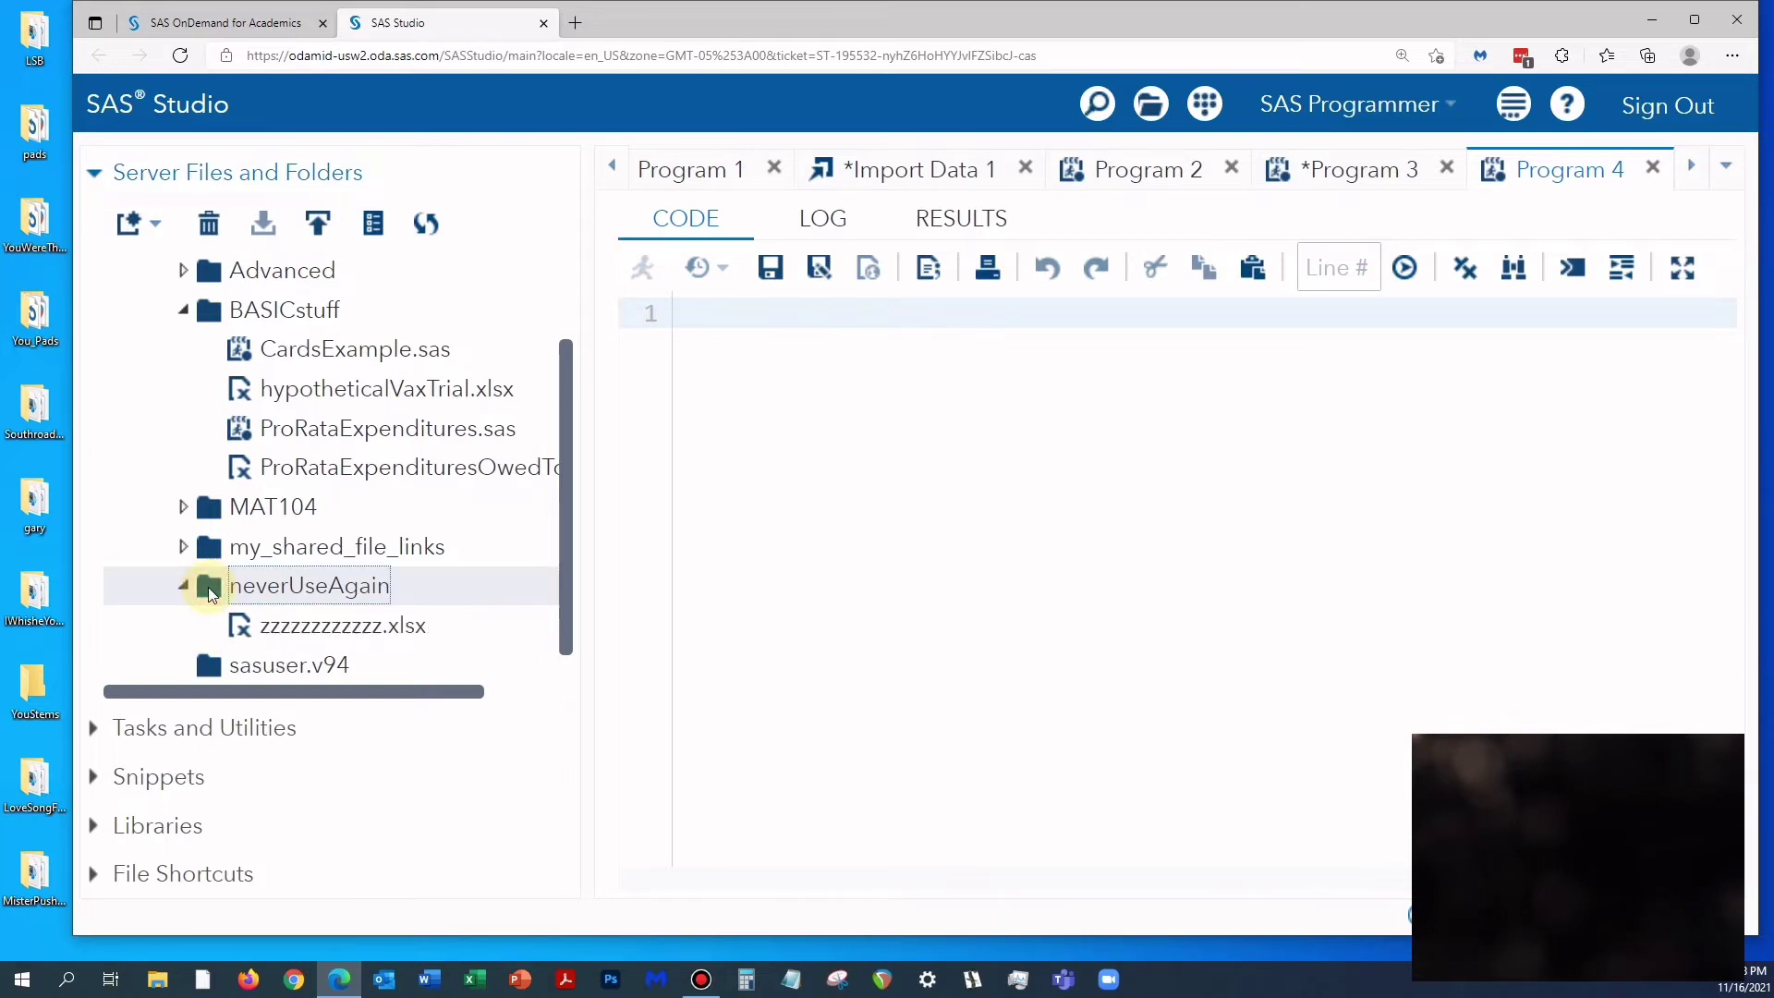
{"action": "scroll", "coordinate": [396, 510], "scroll_direction": "down", "scroll_amount": 1}
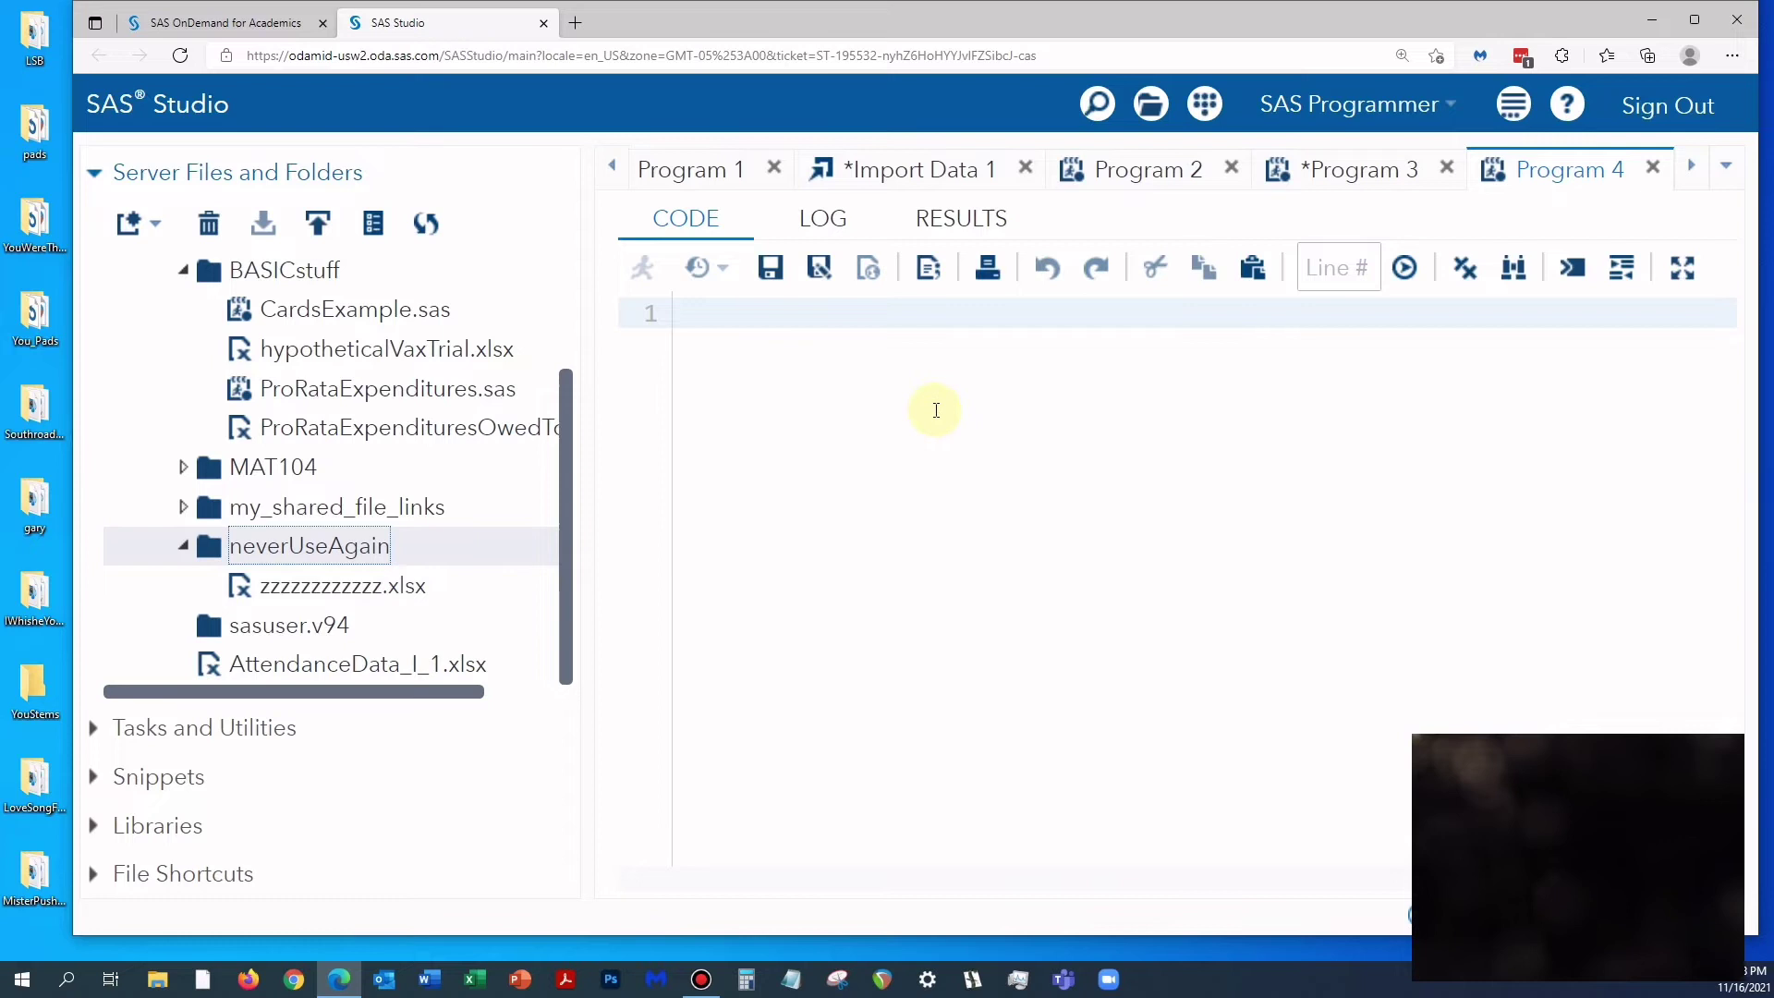
Step: Open zzzzzzzzzzzz.xlsx to generate its PROC IMPORT code with DBMS=XLSX and OUT=WORK.IMPORT1
{"action": "double_click", "coordinate": [242, 588]}
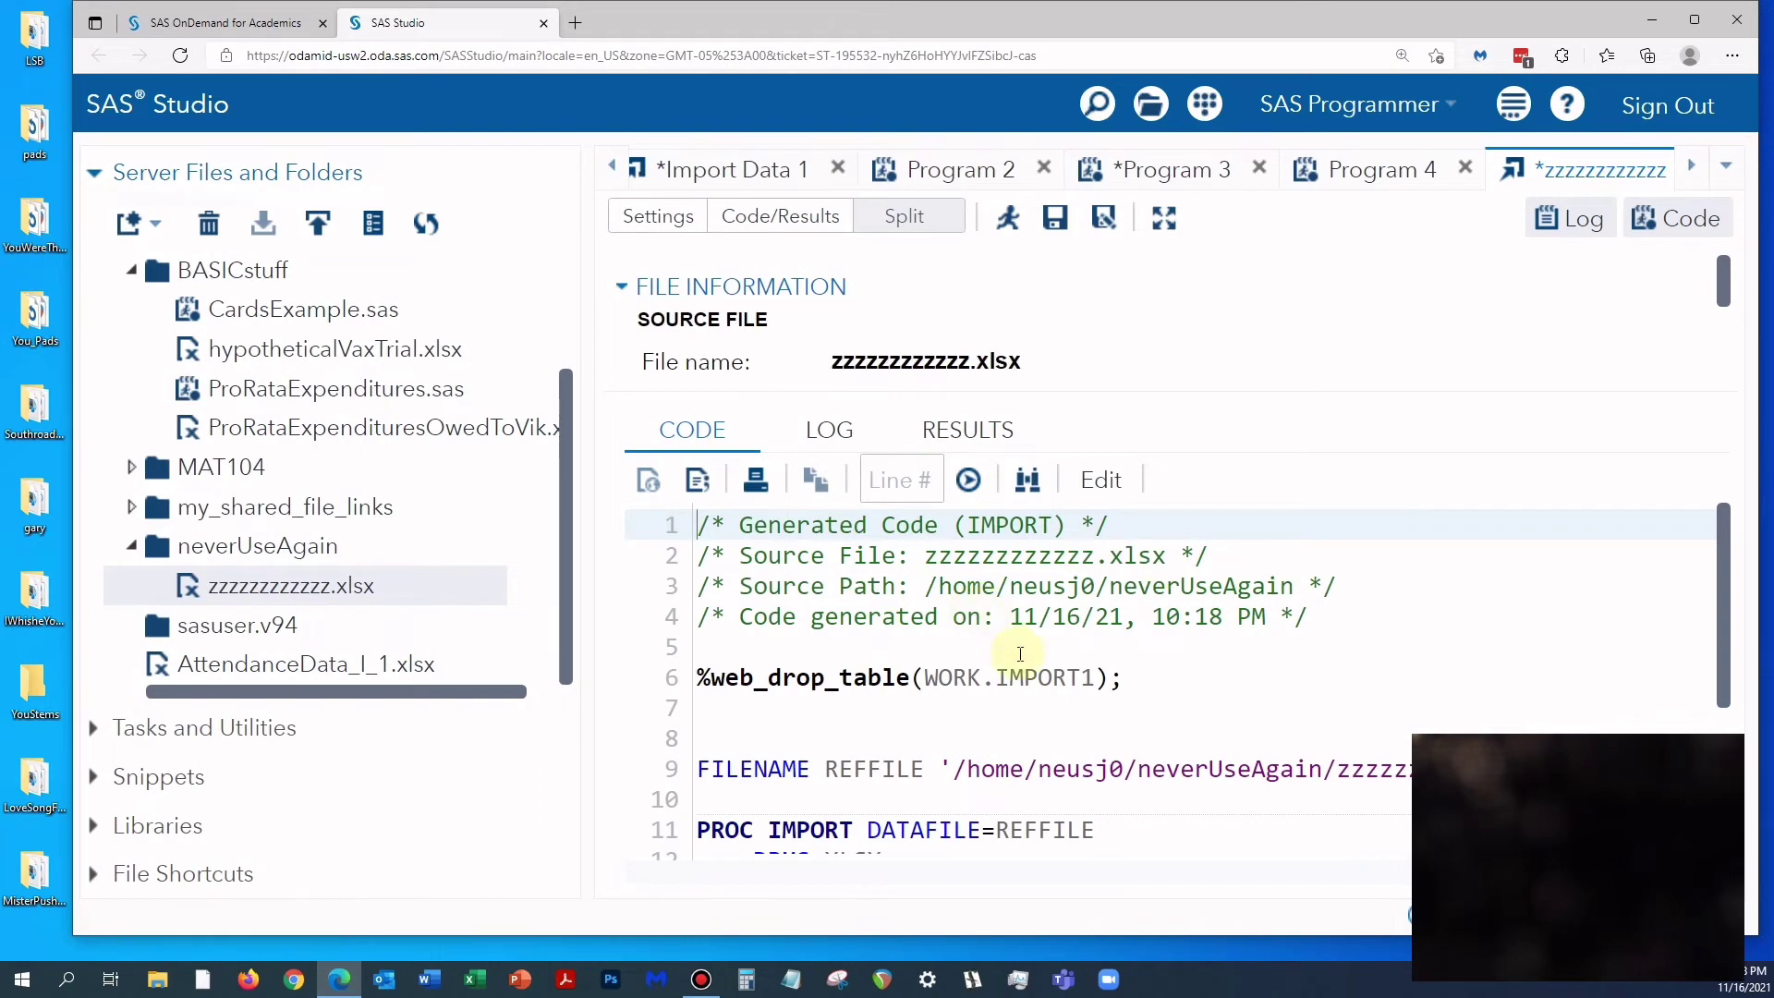
{"action": "scroll", "coordinate": [1020, 654], "scroll_direction": "down", "scroll_amount": 3}
{"action": "scroll", "coordinate": [1020, 654], "scroll_direction": "up", "scroll_amount": 3}
{"action": "scroll", "coordinate": [1020, 654], "scroll_direction": "down", "scroll_amount": 3}
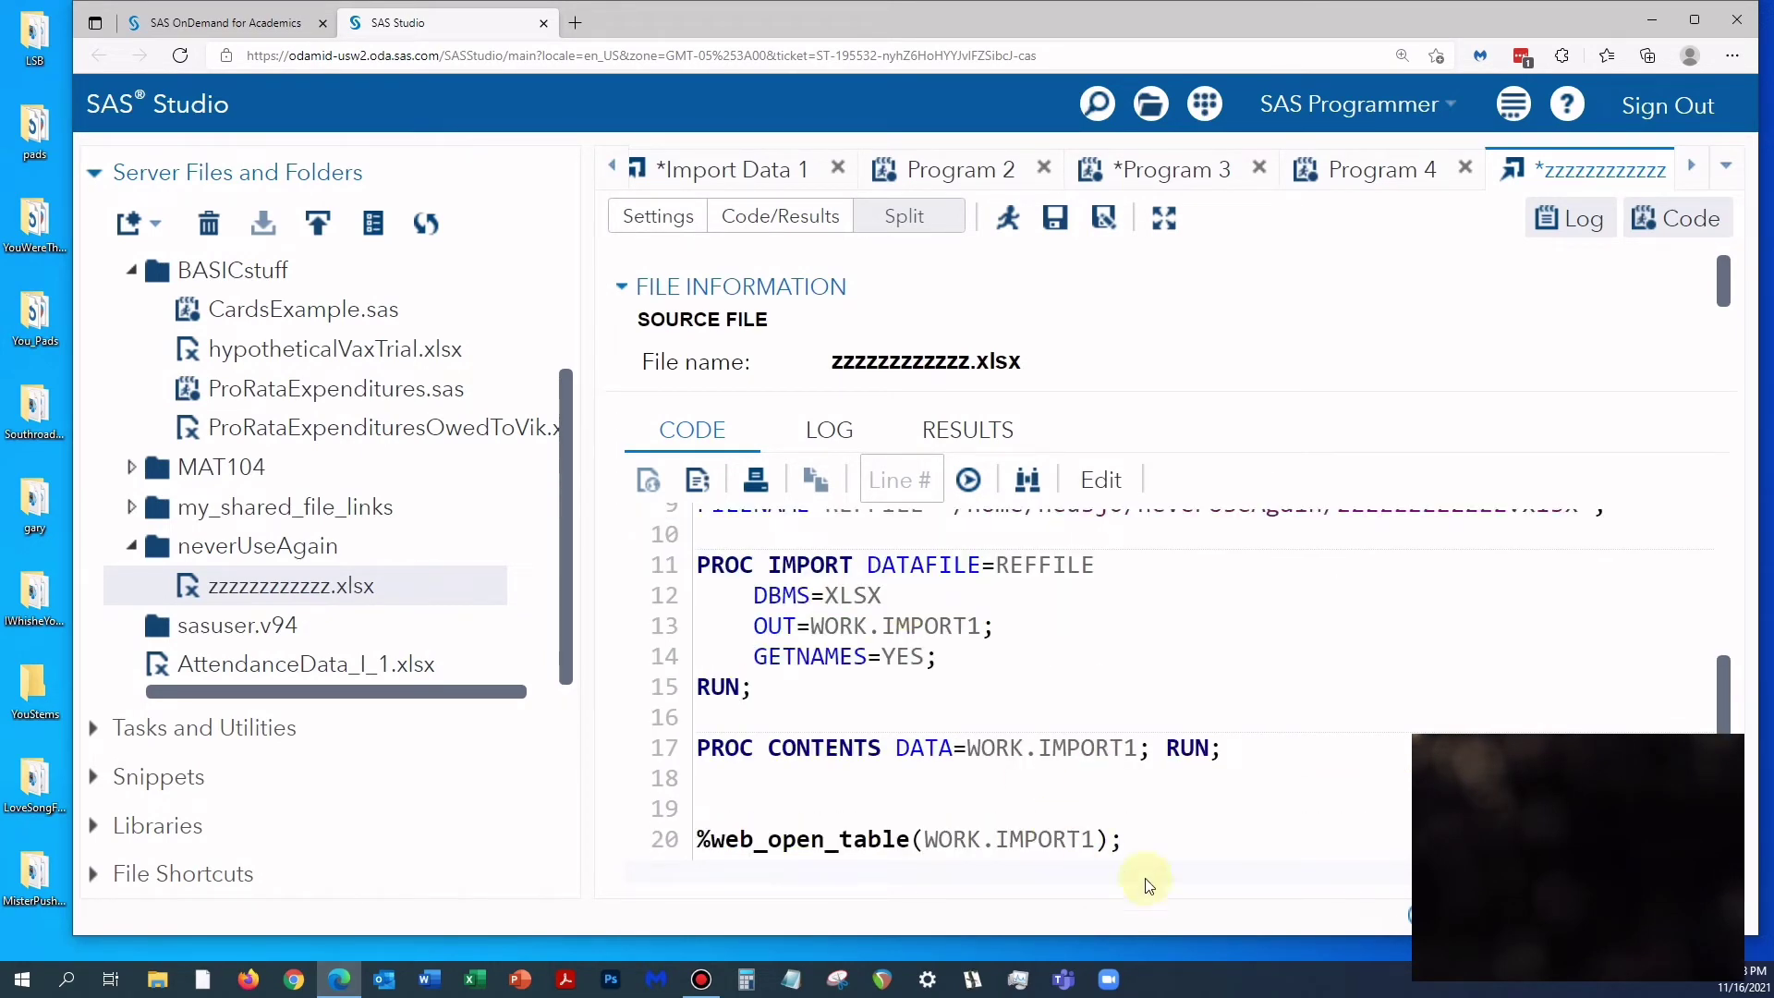
{"action": "left_click", "coordinate": [1181, 836]}
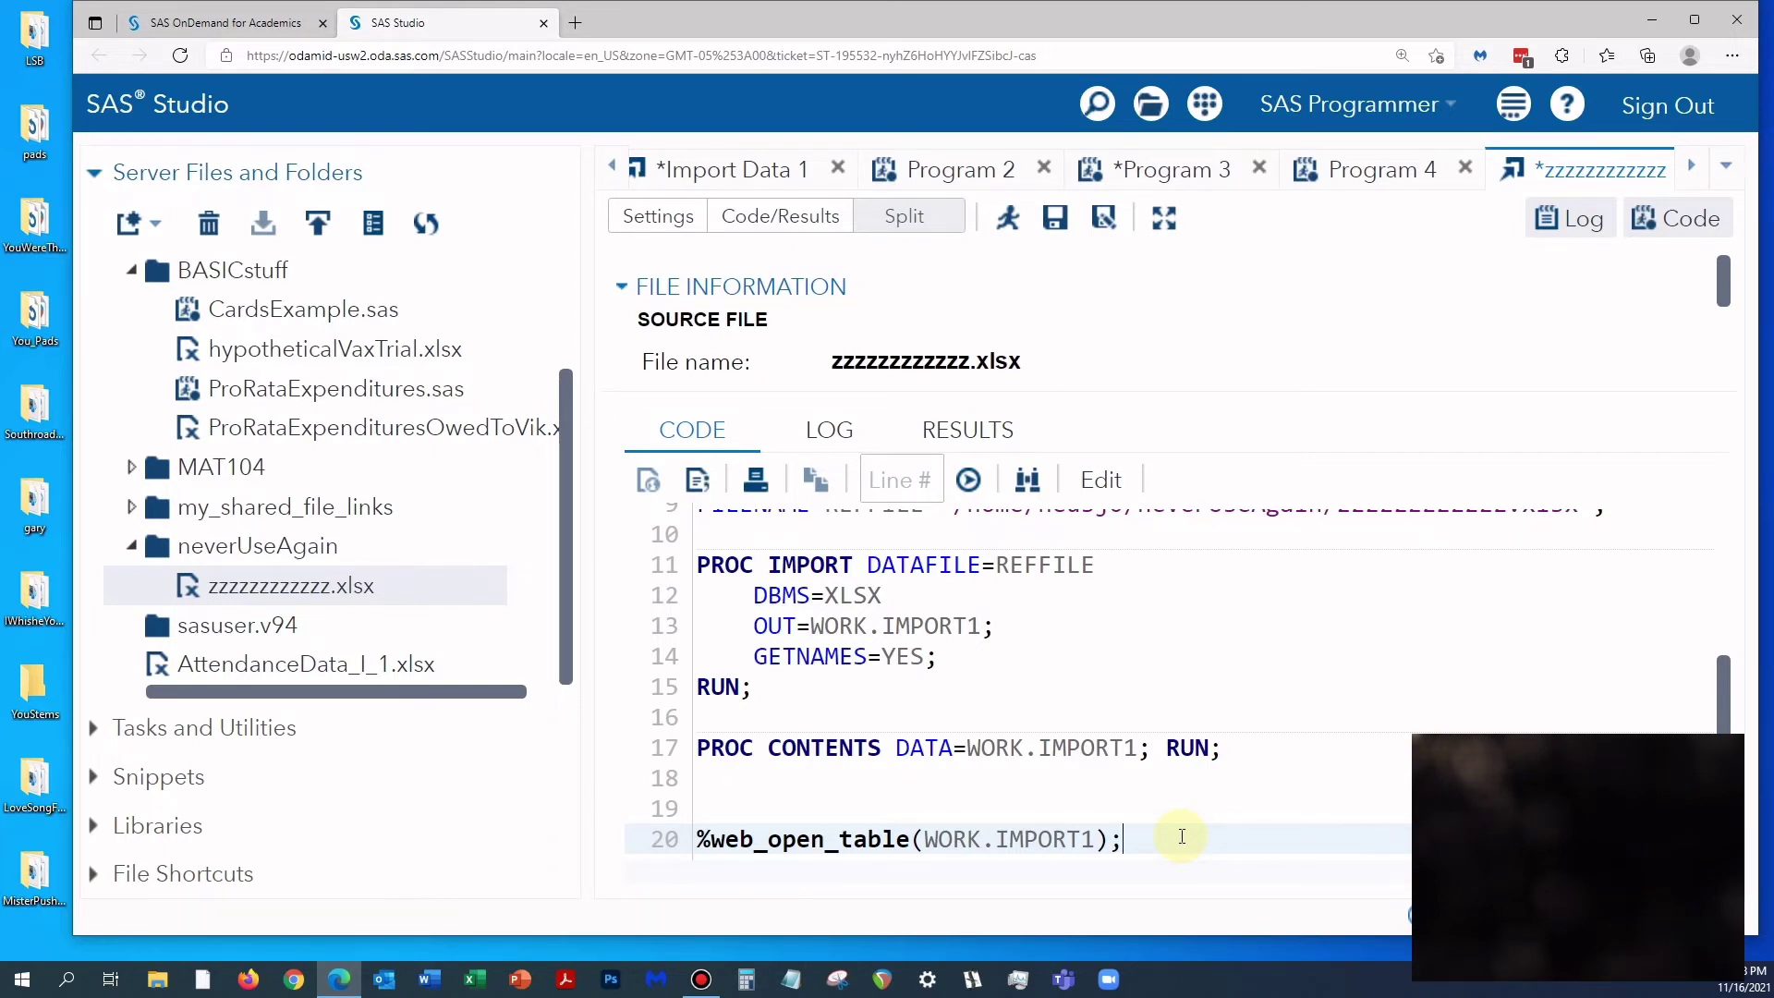
Step: Select lines 1 through 20 of the generated import code
{"action": "scroll", "coordinate": [1307, 744], "scroll_direction": "up", "scroll_amount": 3}
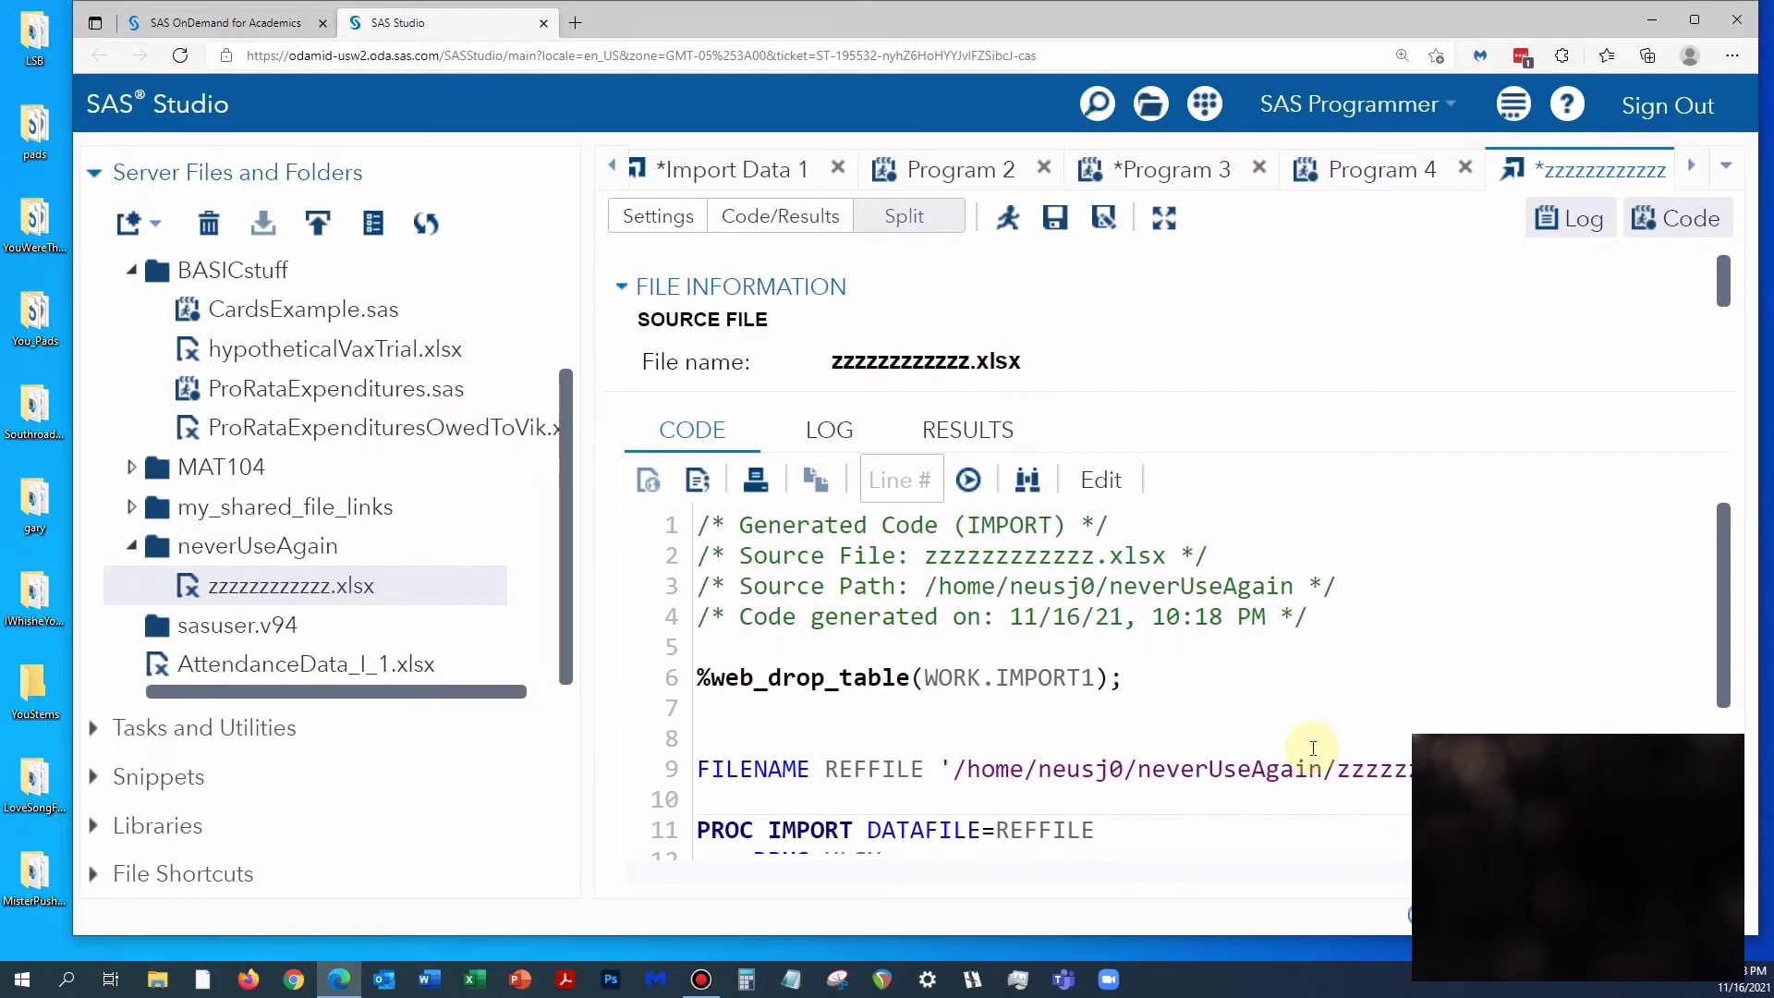
{"action": "scroll", "coordinate": [1262, 728], "scroll_direction": "down", "scroll_amount": 3}
{"action": "scroll", "coordinate": [1261, 711], "scroll_direction": "up", "scroll_amount": 3}
{"action": "left_click", "coordinate": [700, 527]}
{"action": "left_click_drag", "start_coordinate": [700, 527], "coordinate": [1213, 887]}
{"action": "key", "text": "ctrl+c"}
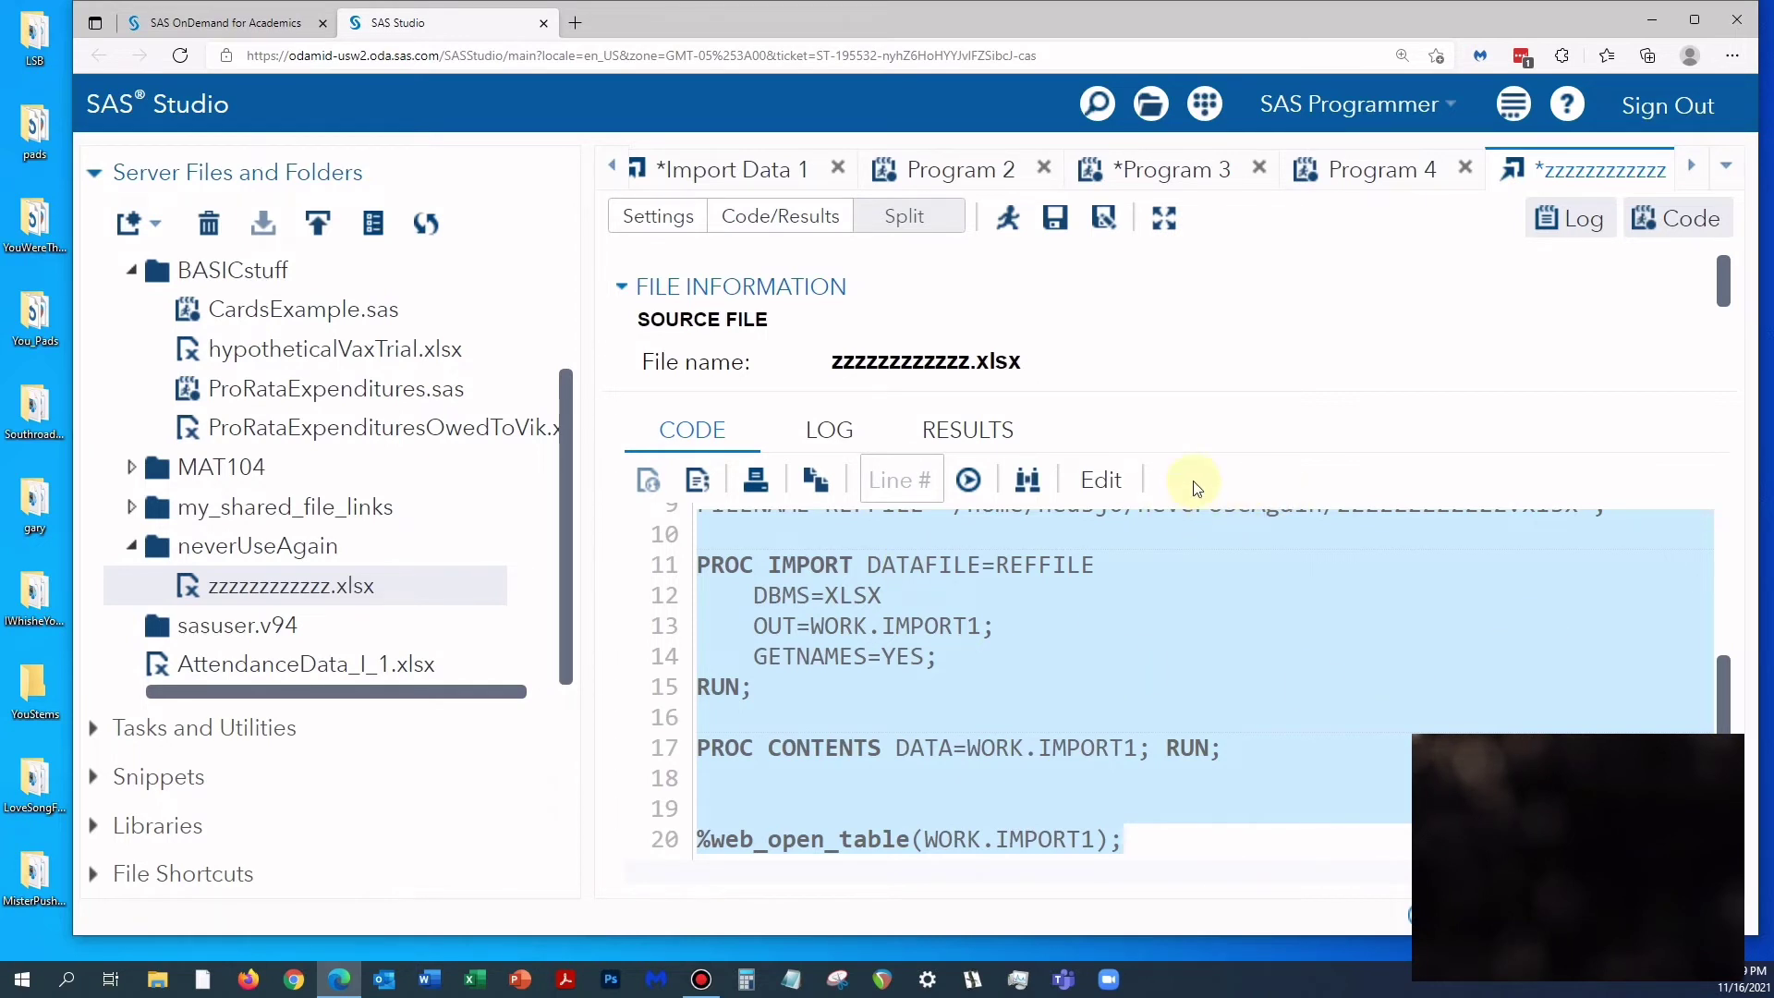
Step: Paste the copied PROC IMPORT code into a new Program 5, followed by a blank line
{"action": "key", "text": "alt+n"}
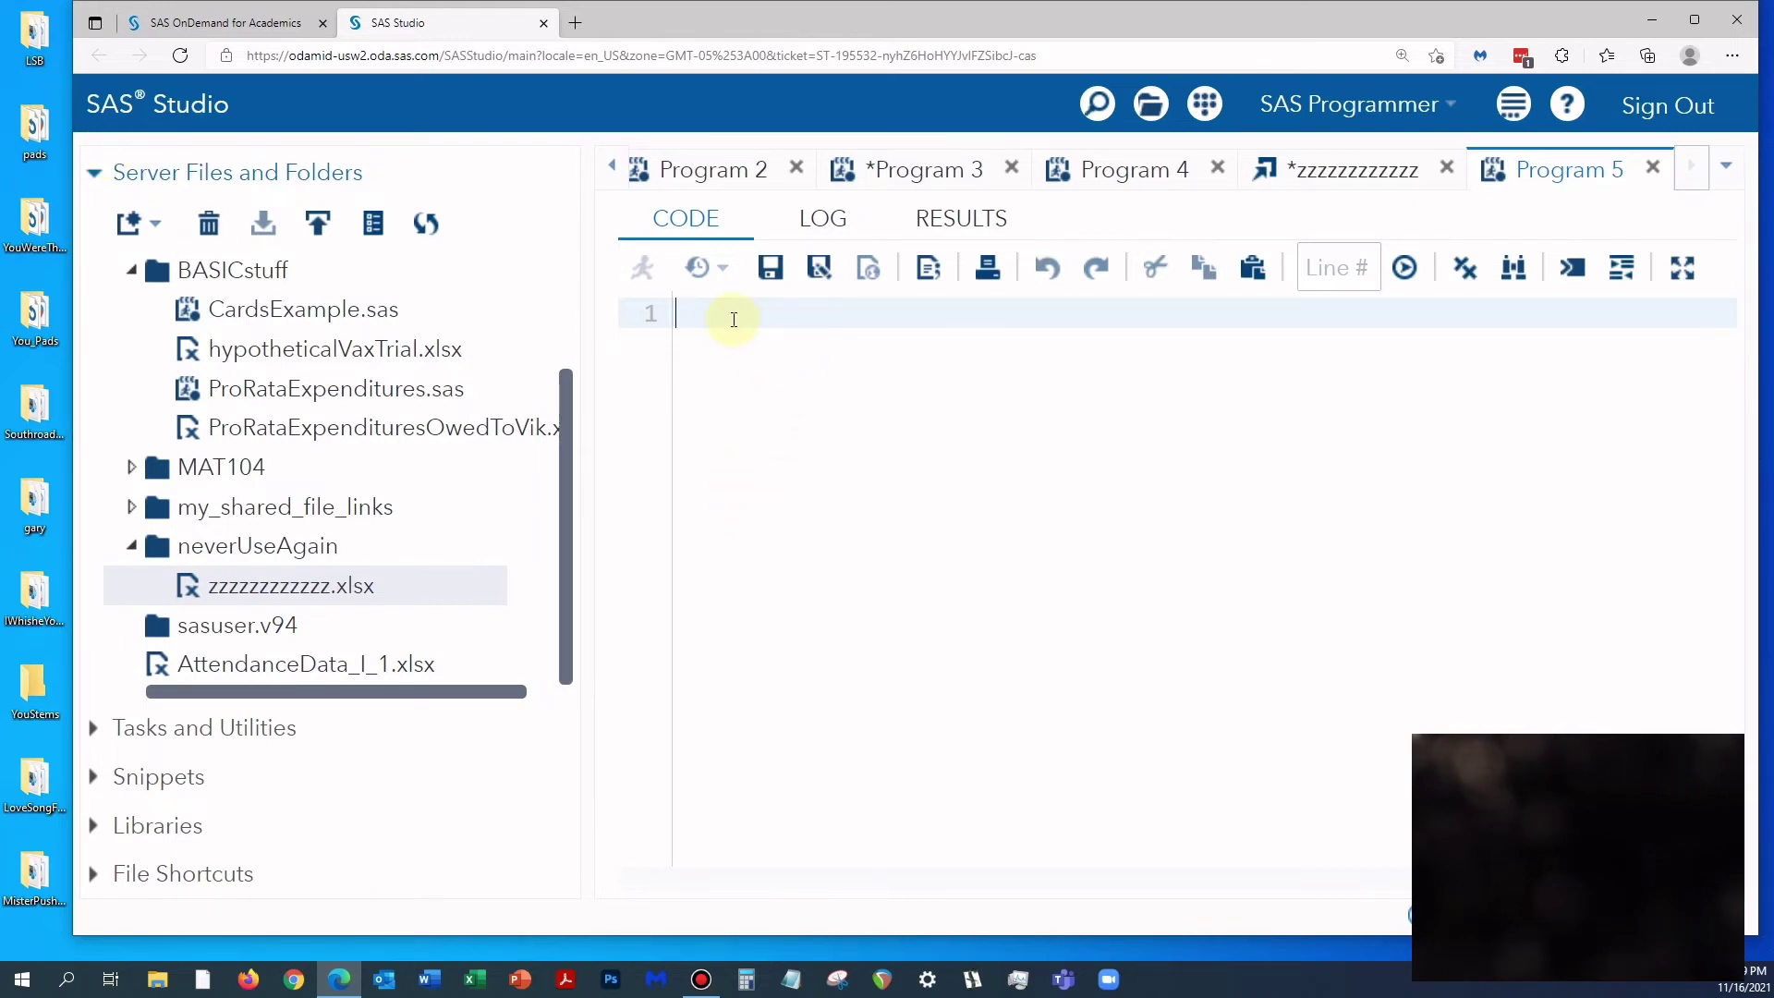
{"action": "key", "text": "ctrl+v"}
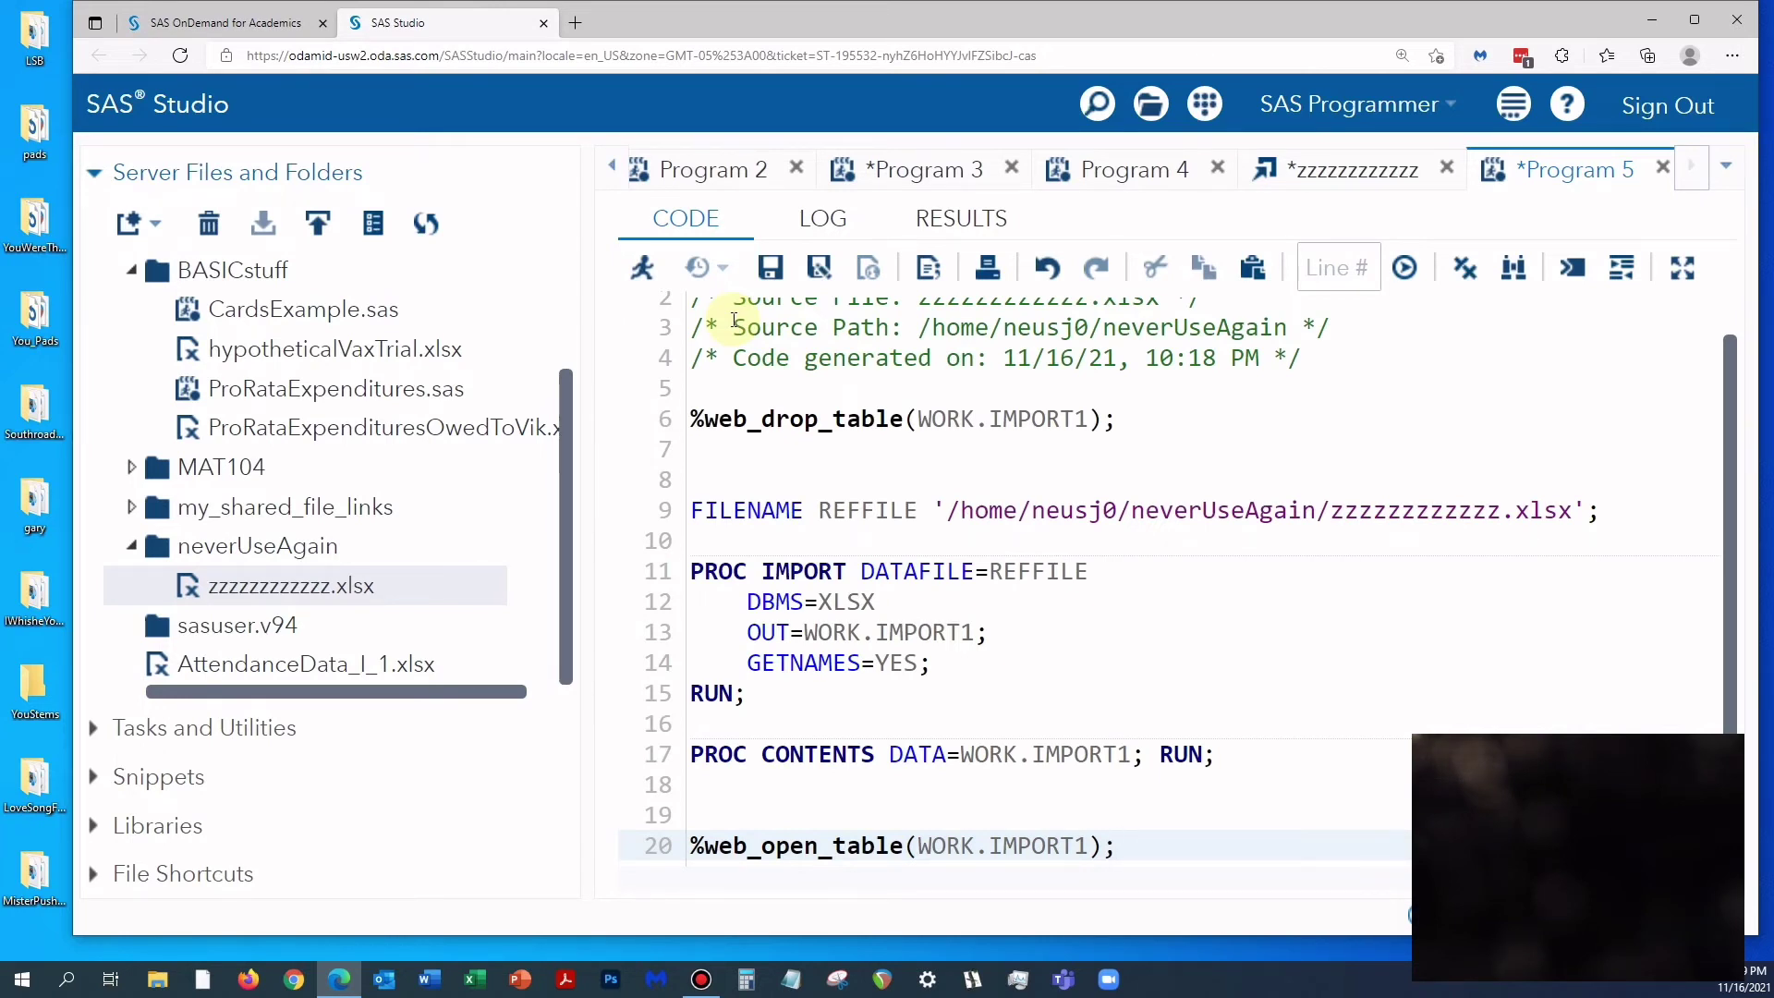
{"action": "key", "text": "Return"}
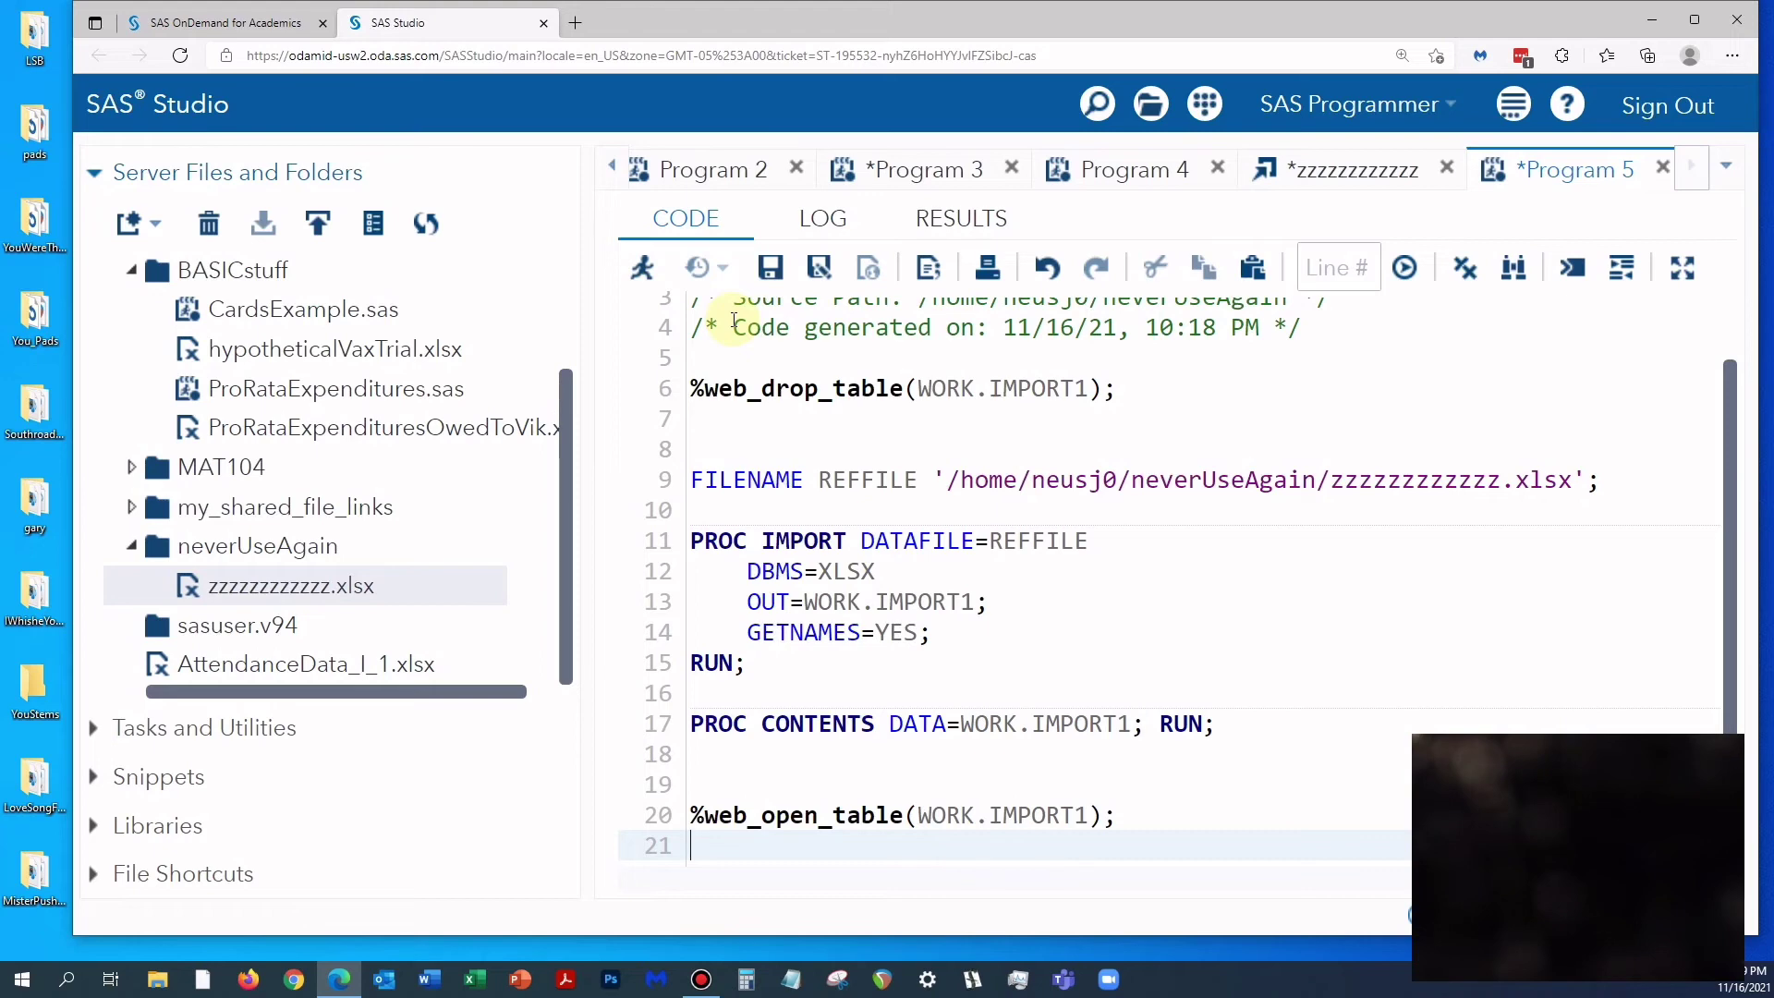
Step: Write proc print;run; on line 21 after the import code
{"action": "type", "text": "proc"}
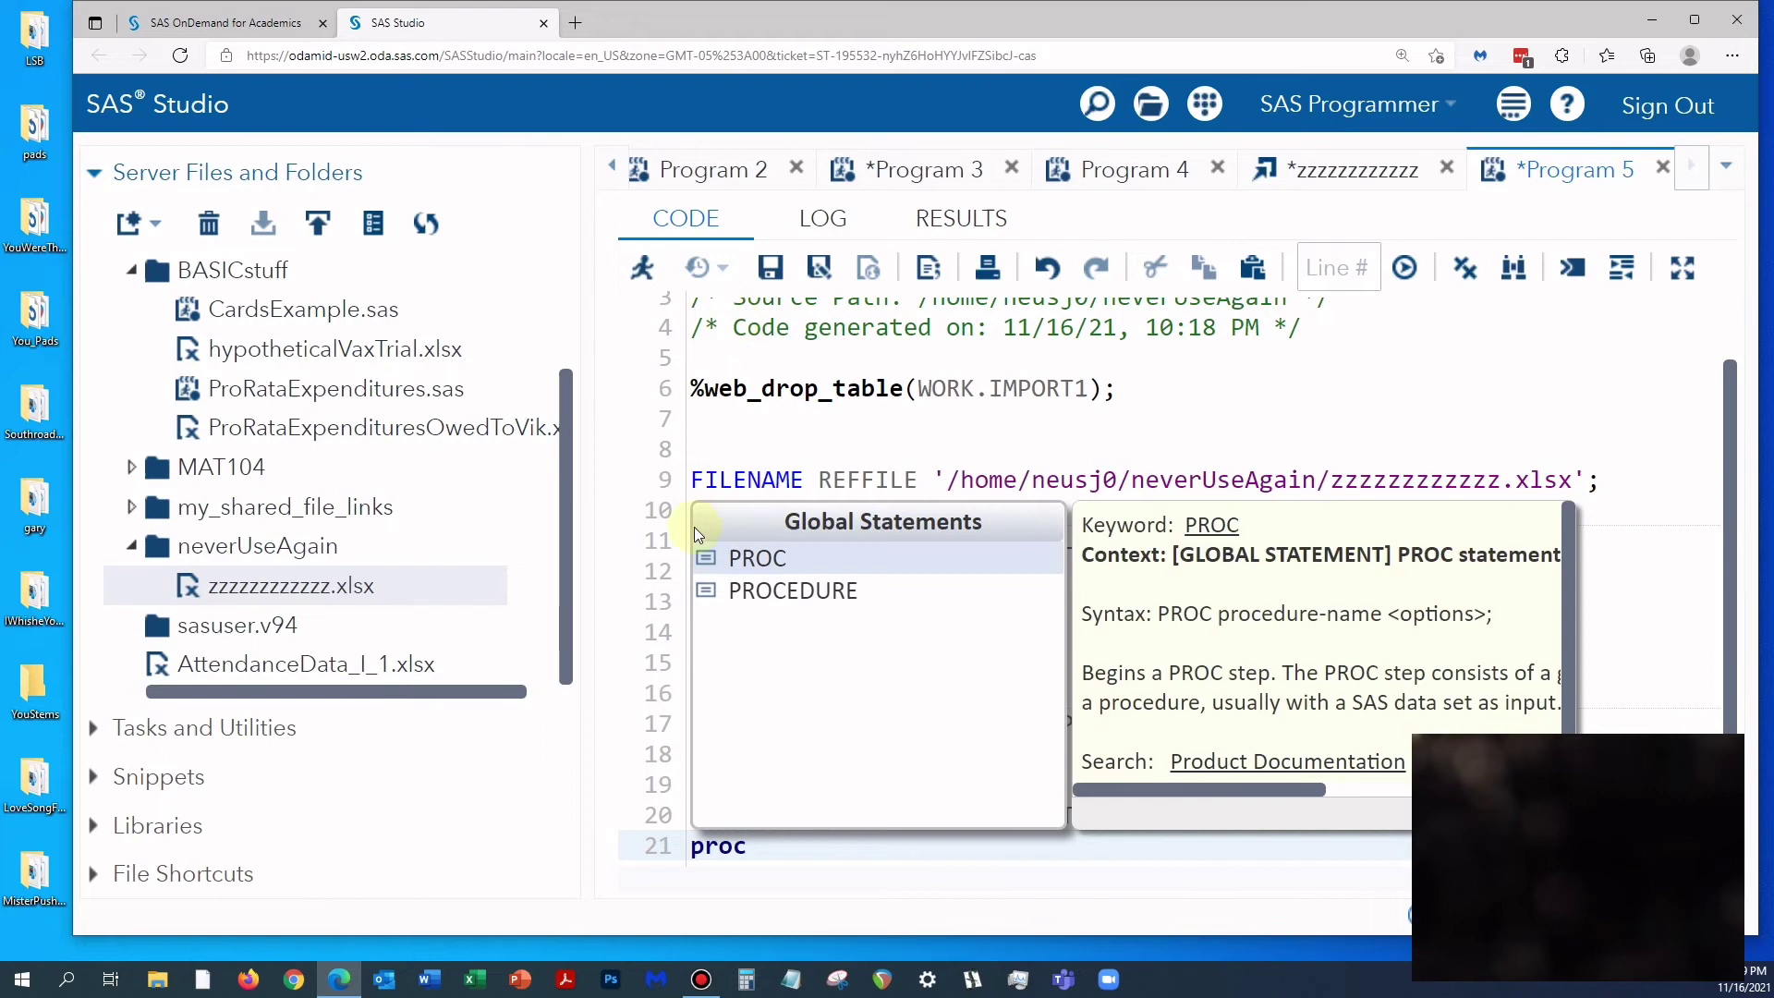
{"action": "left_click", "coordinate": [783, 556]}
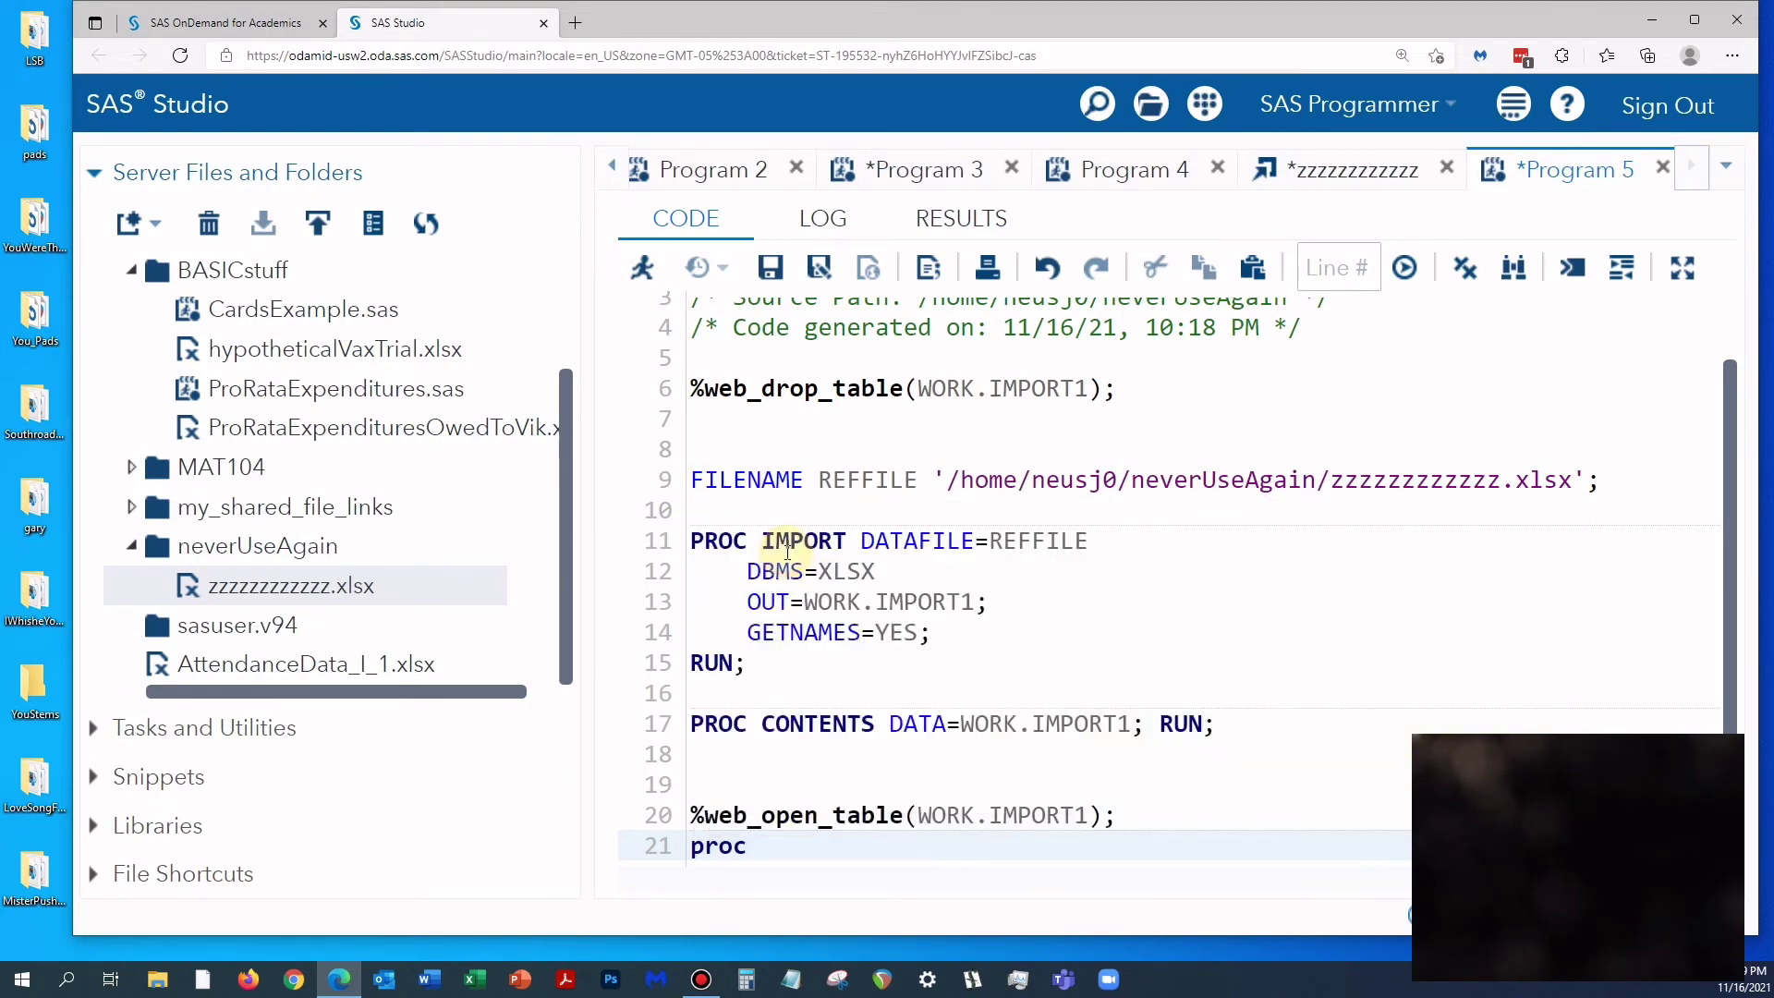
{"action": "type", "text": "pr"}
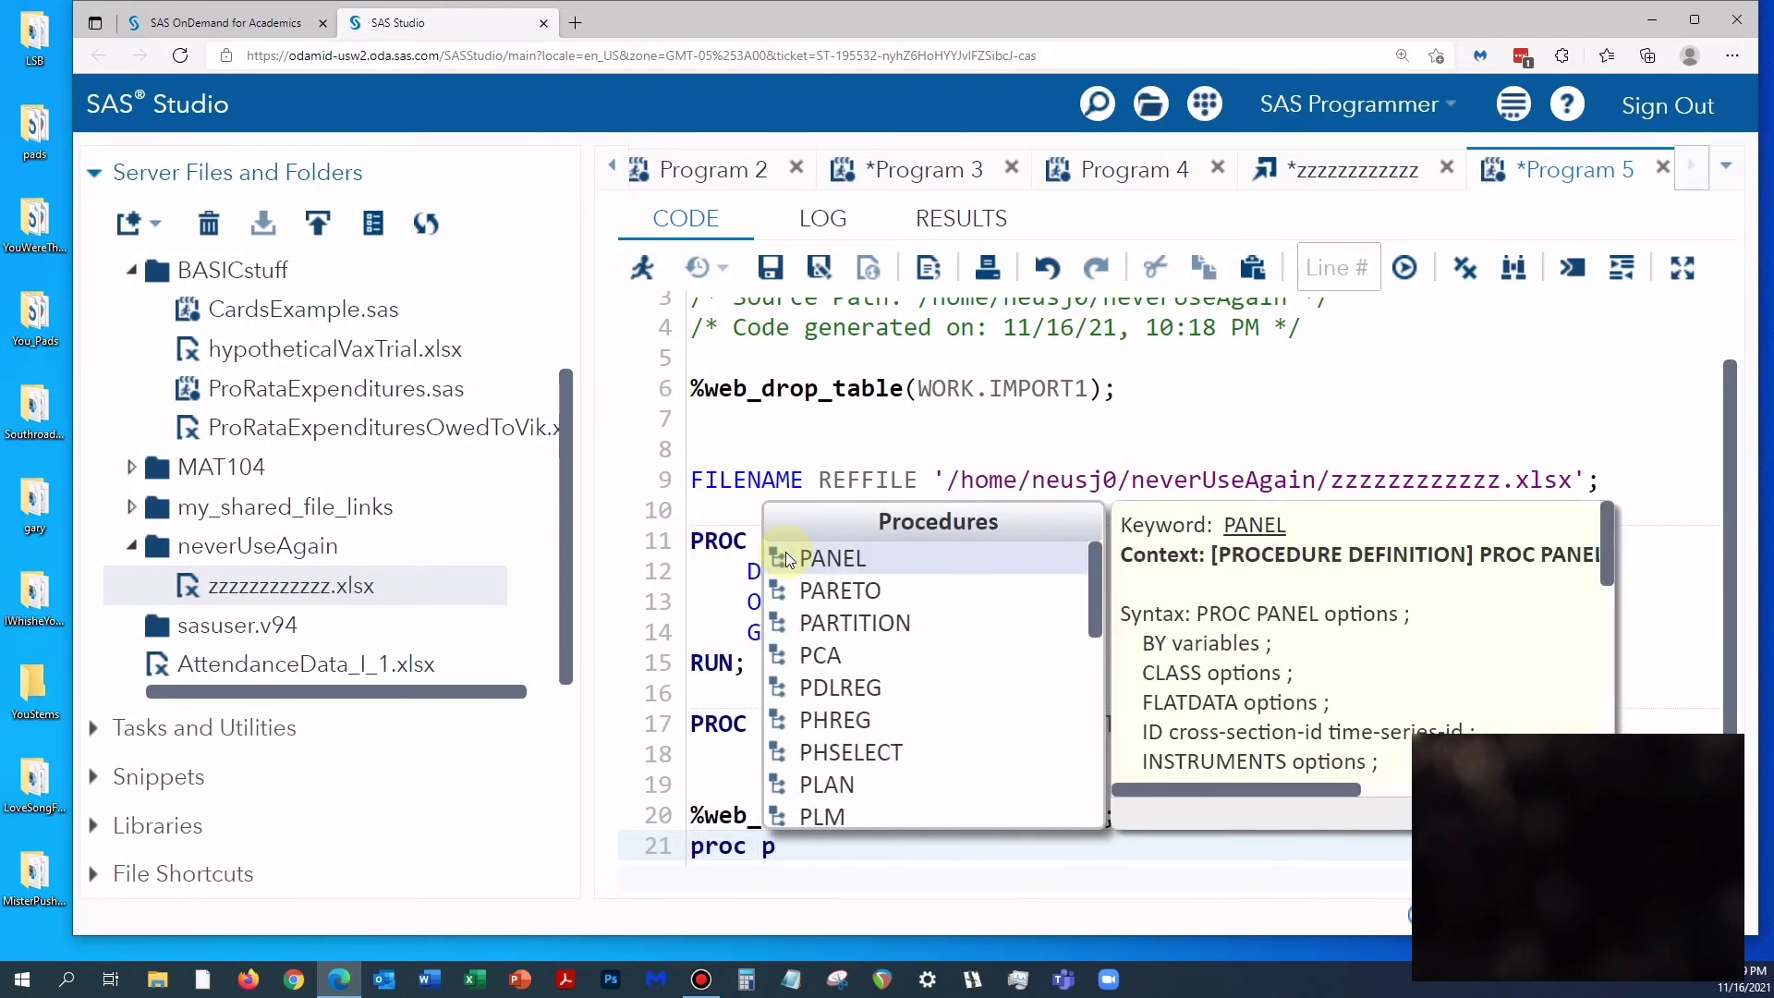
{"action": "type", "text": "i"}
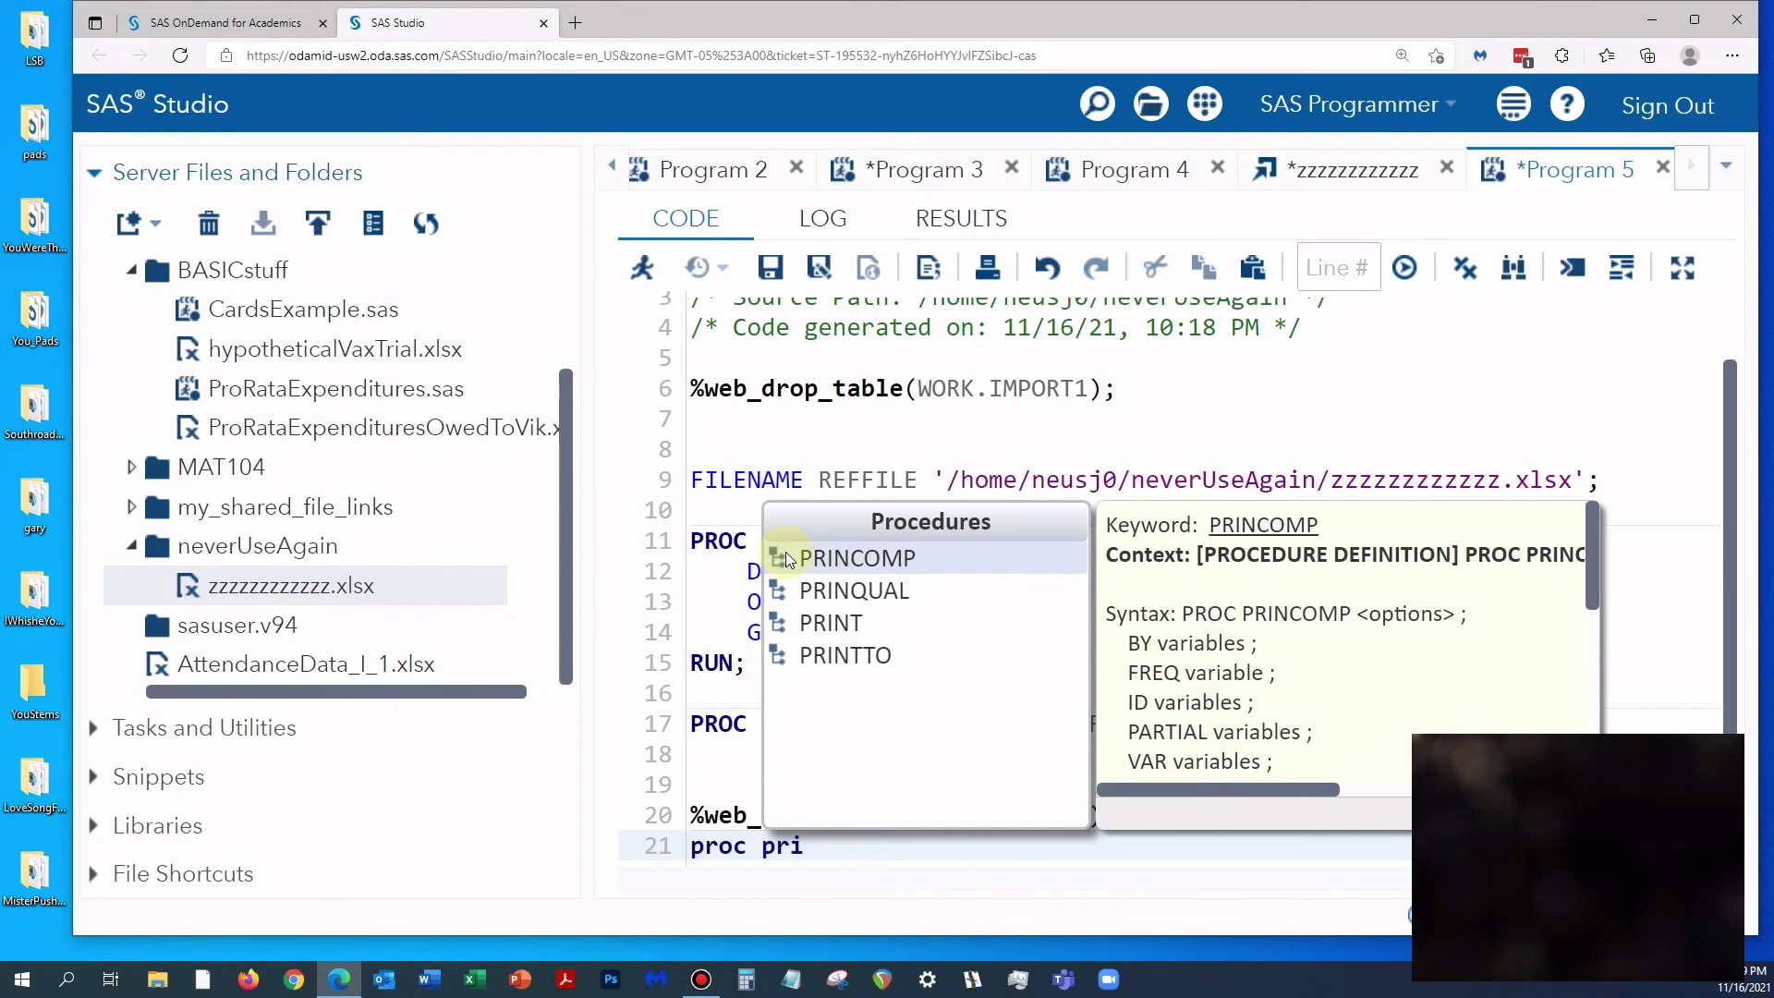
{"action": "double_click", "coordinate": [831, 623]}
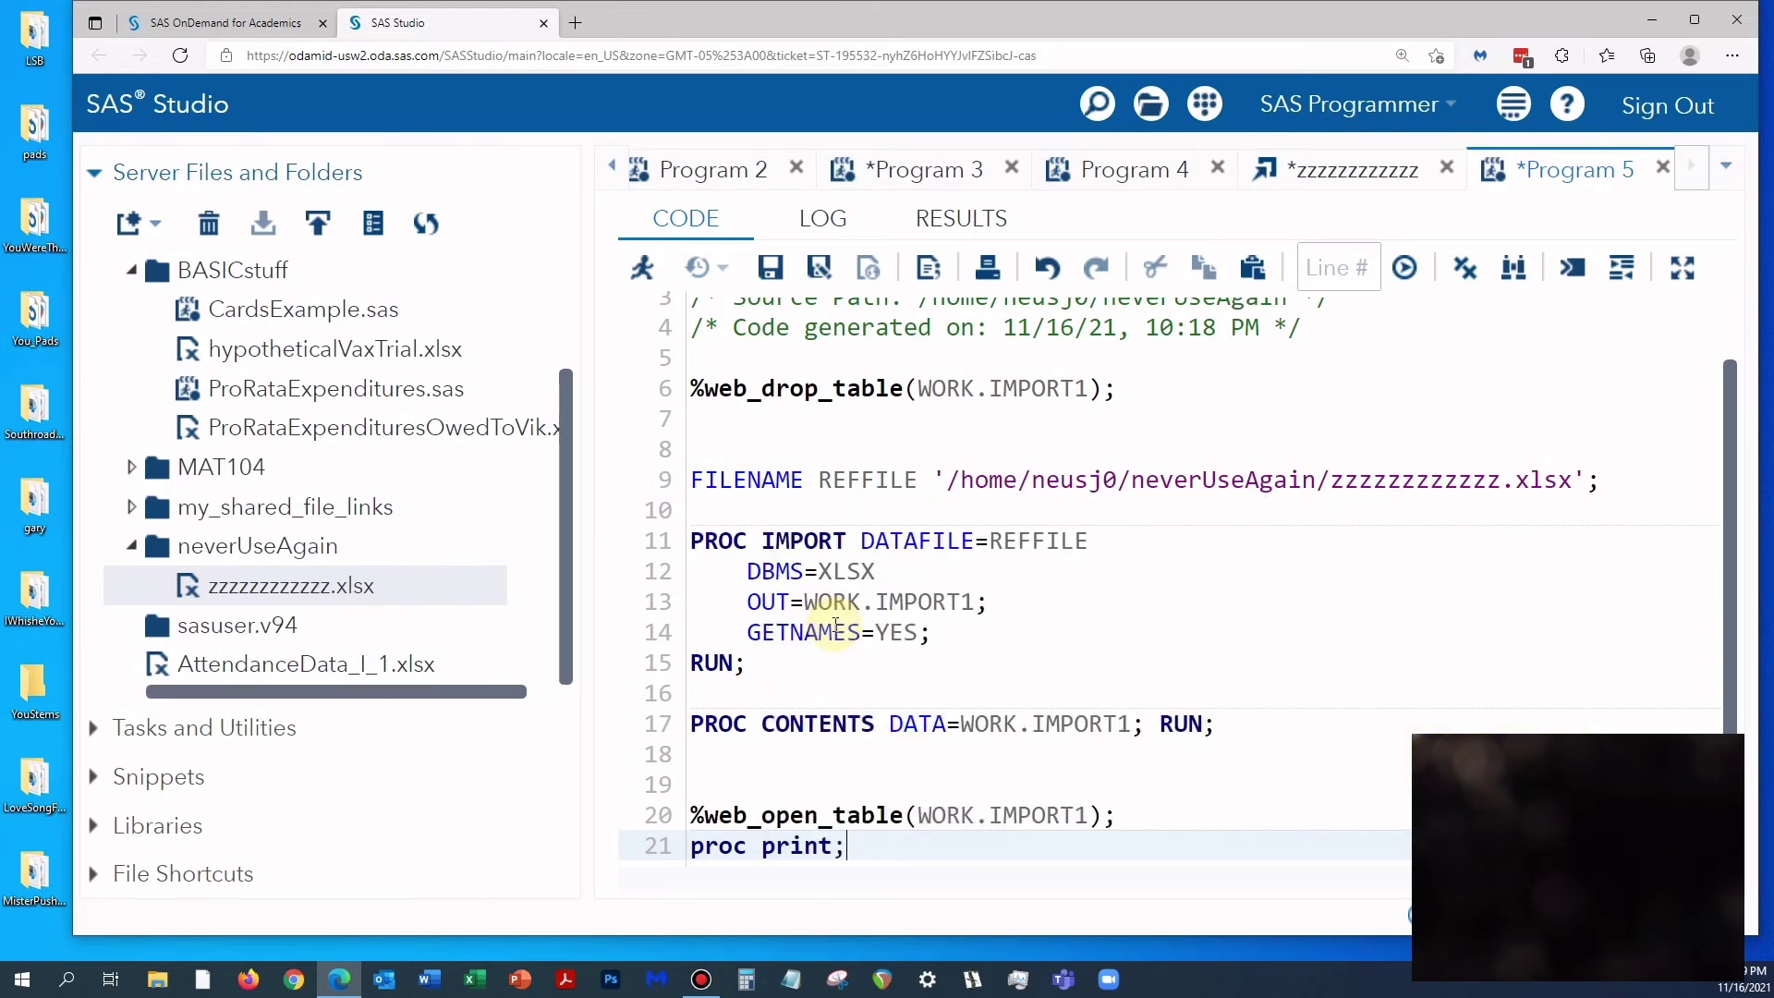
{"action": "type", "text": ";run;"}
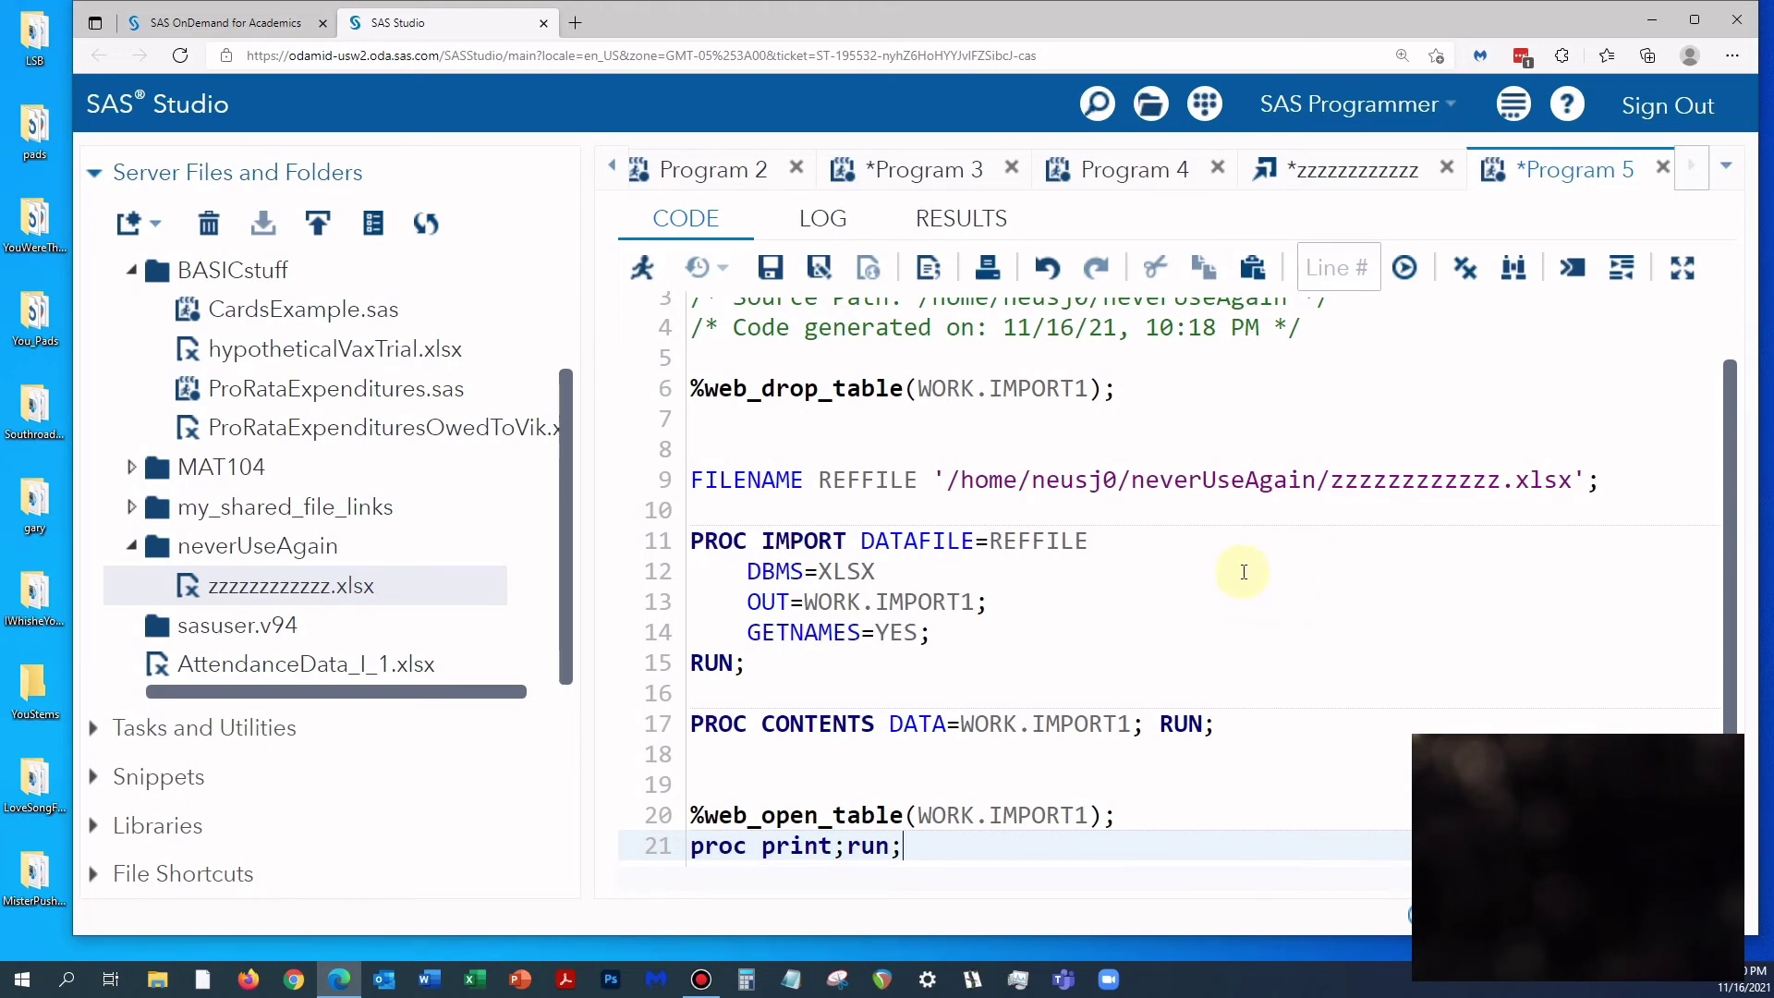
Step: Run Program 5 and view the printed four-row GROUP, HOSP, Number table in the results
{"action": "left_click", "coordinate": [642, 268]}
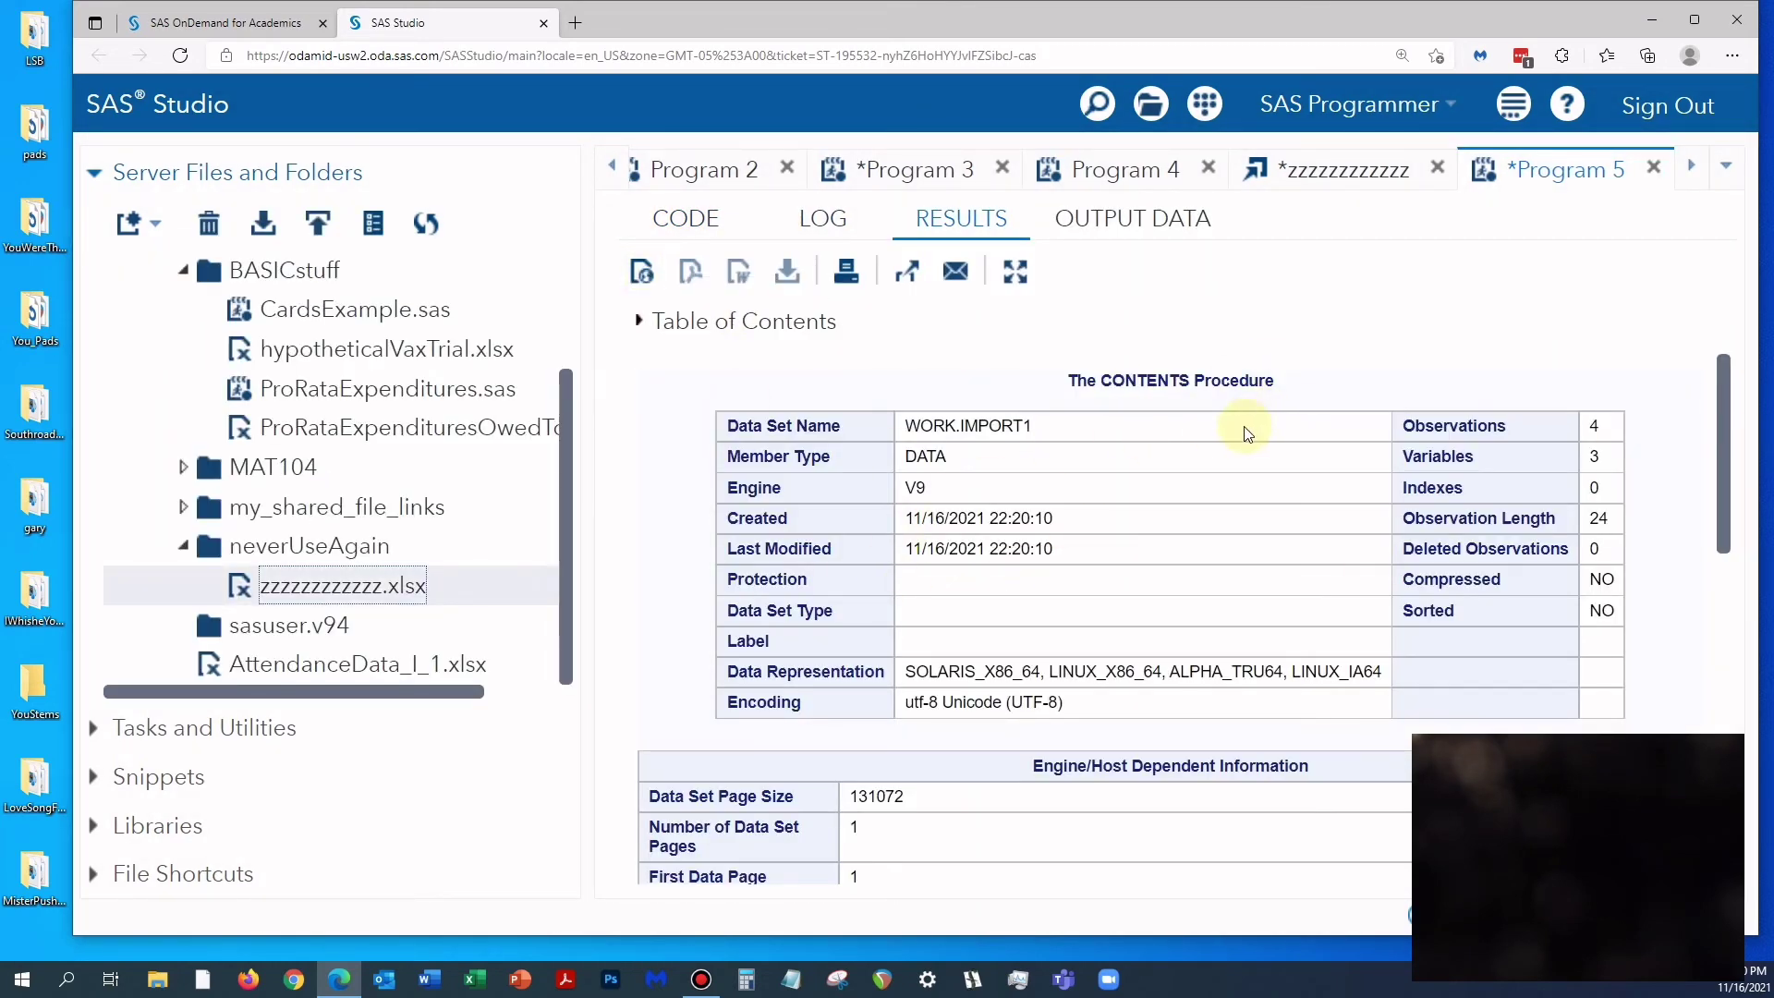
{"action": "scroll", "coordinate": [1180, 504], "scroll_direction": "down", "scroll_amount": 2}
{"action": "scroll", "coordinate": [1180, 506], "scroll_direction": "down", "scroll_amount": 2}
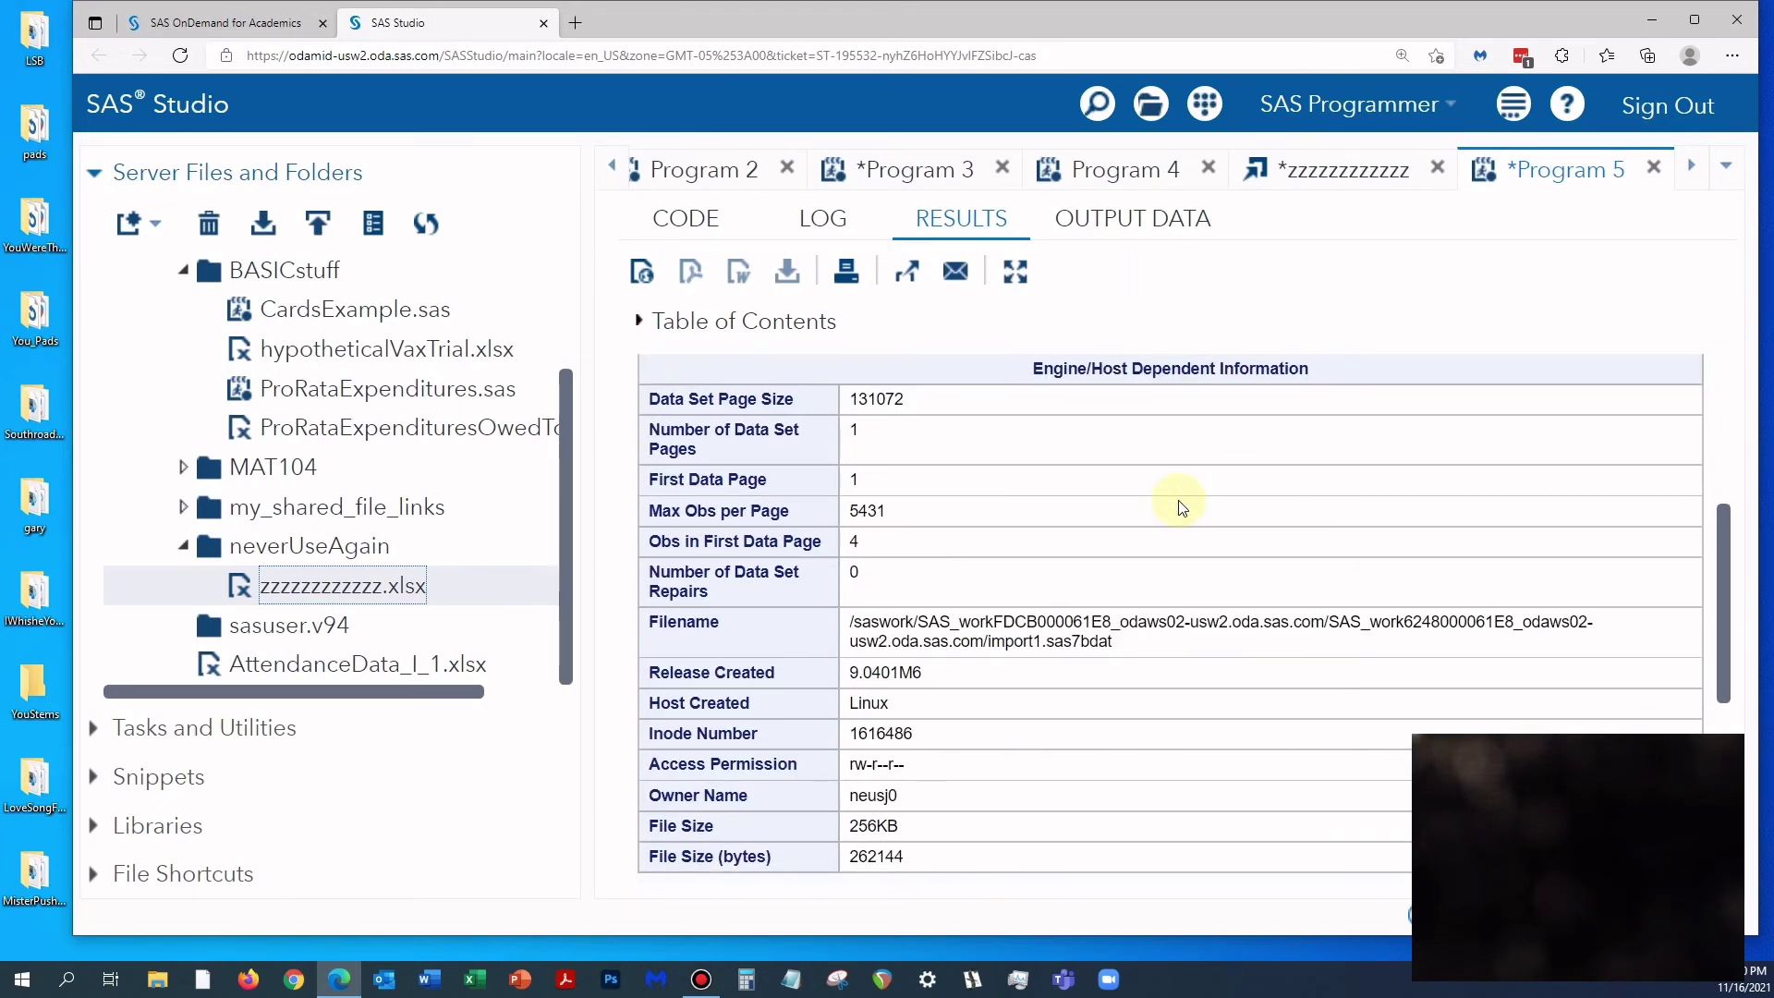
{"action": "scroll", "coordinate": [1181, 506], "scroll_direction": "down", "scroll_amount": 4}
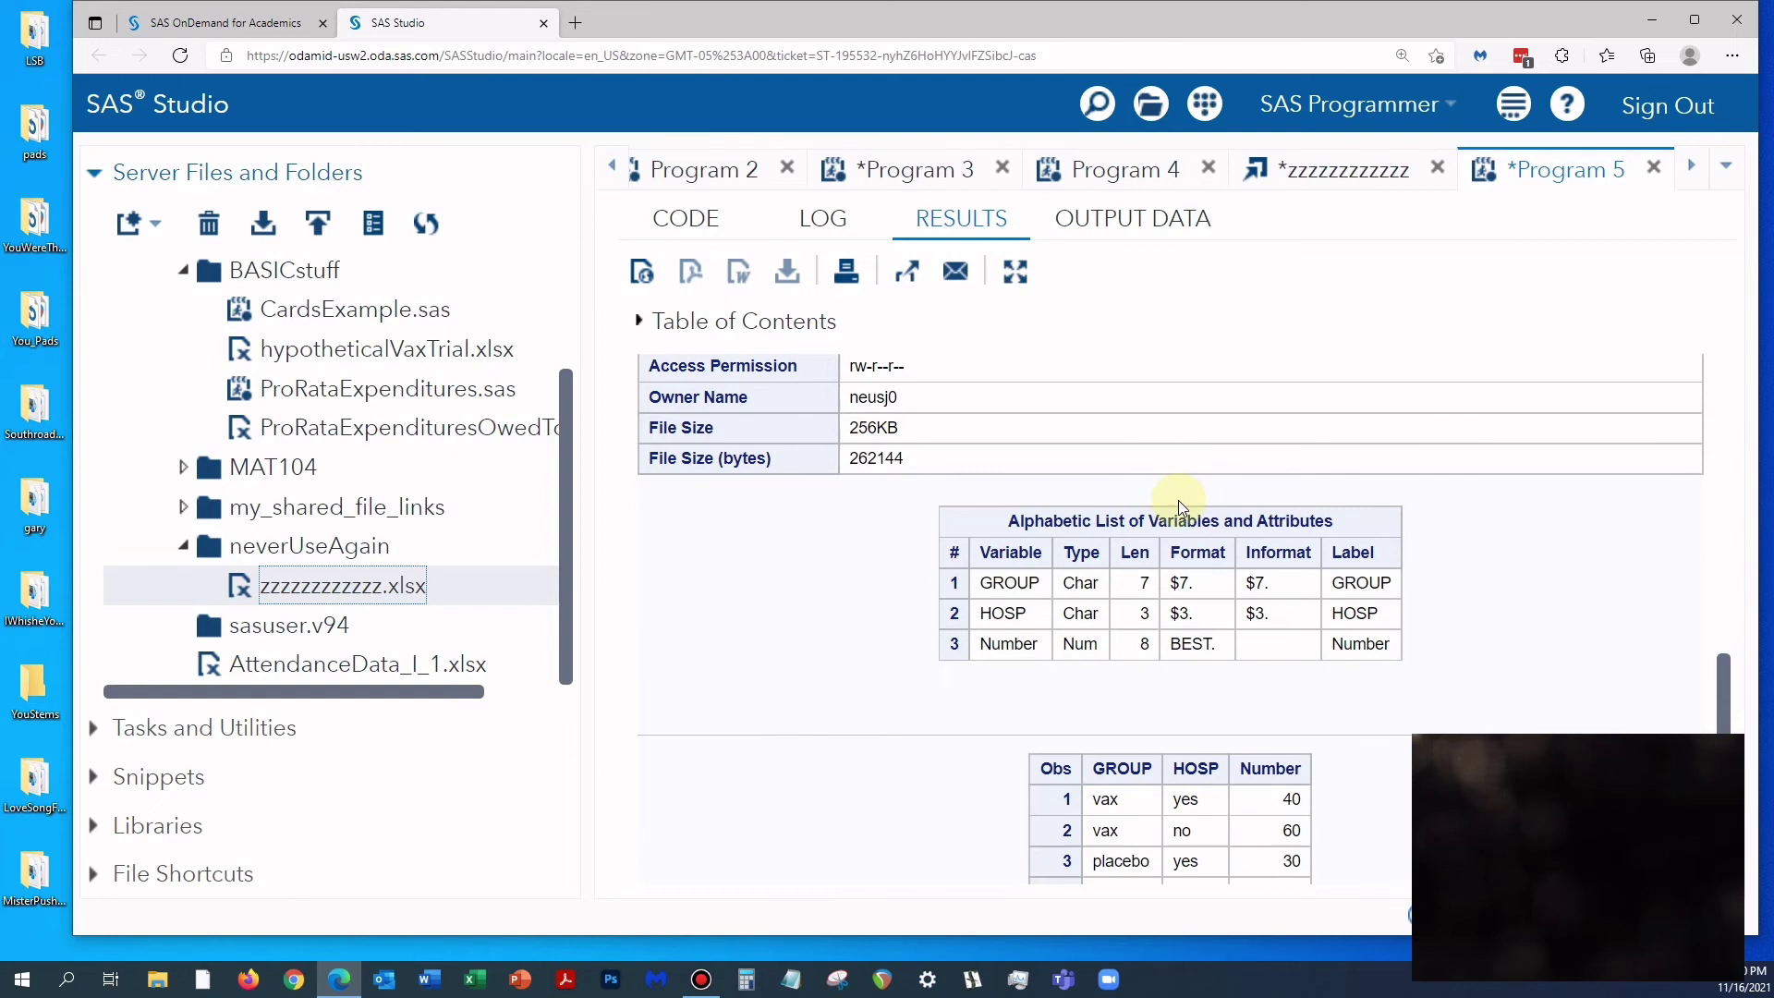
{"action": "scroll", "coordinate": [1178, 501], "scroll_direction": "down", "scroll_amount": 1}
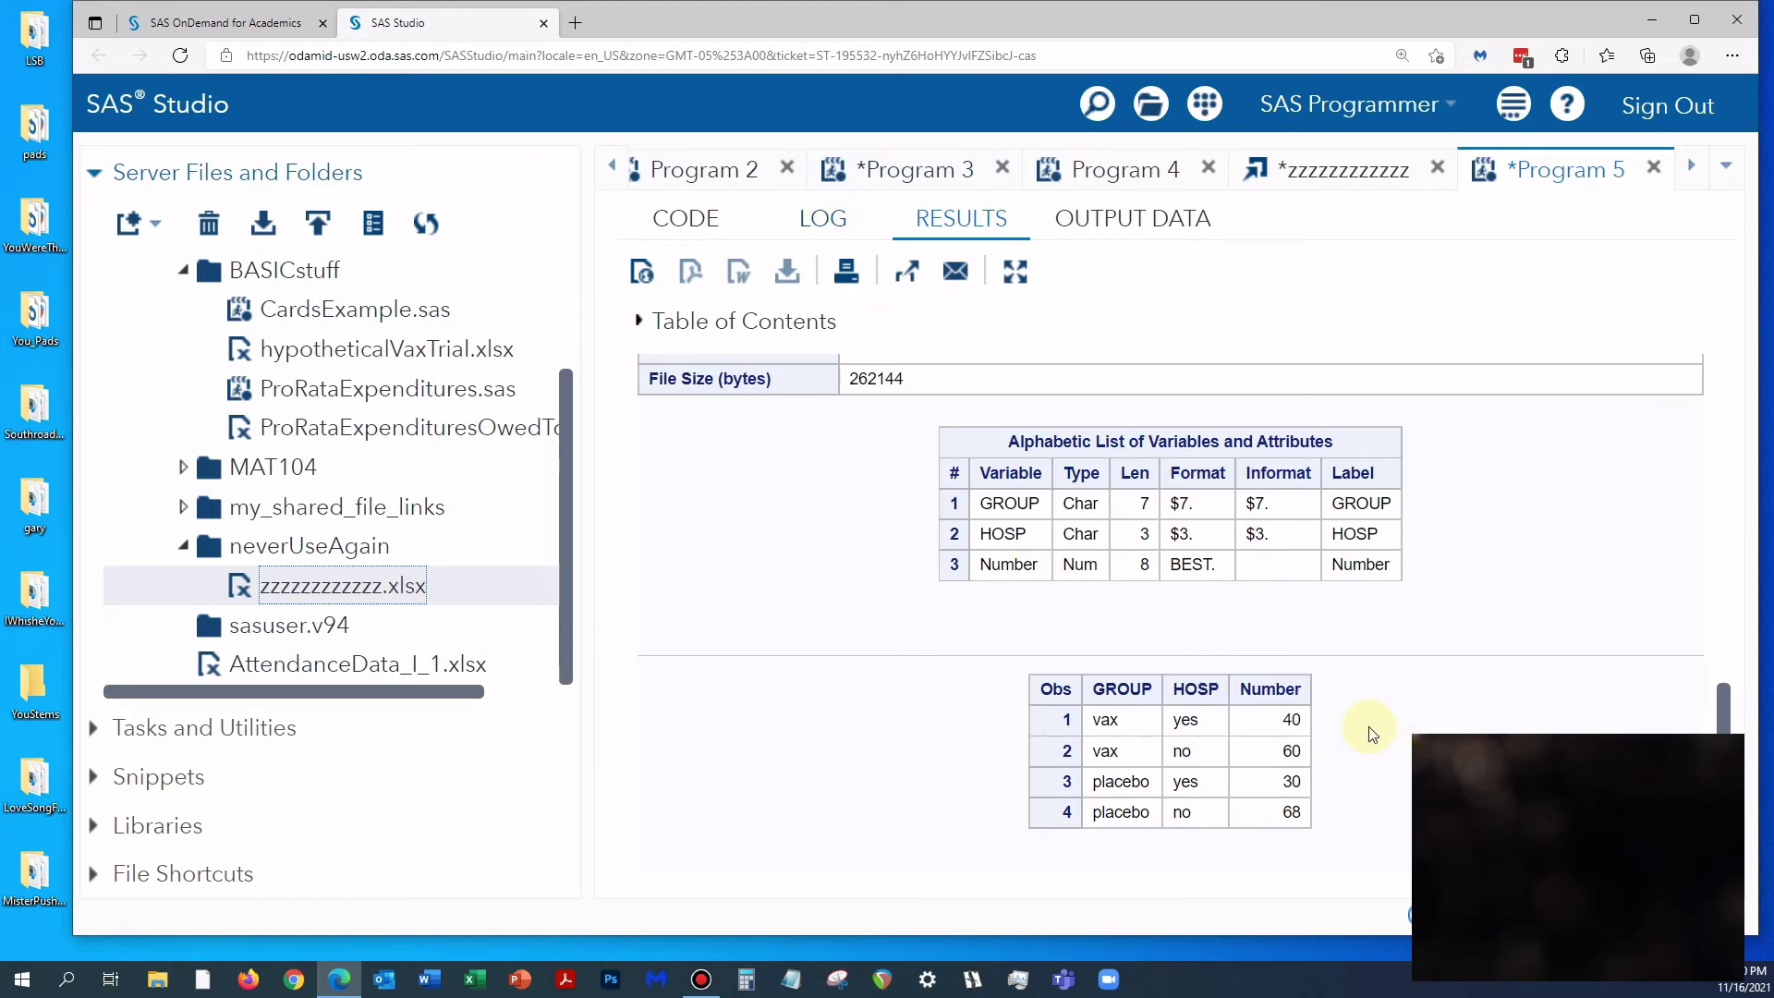
{"action": "scroll", "coordinate": [1368, 726], "scroll_direction": "down", "scroll_amount": 1}
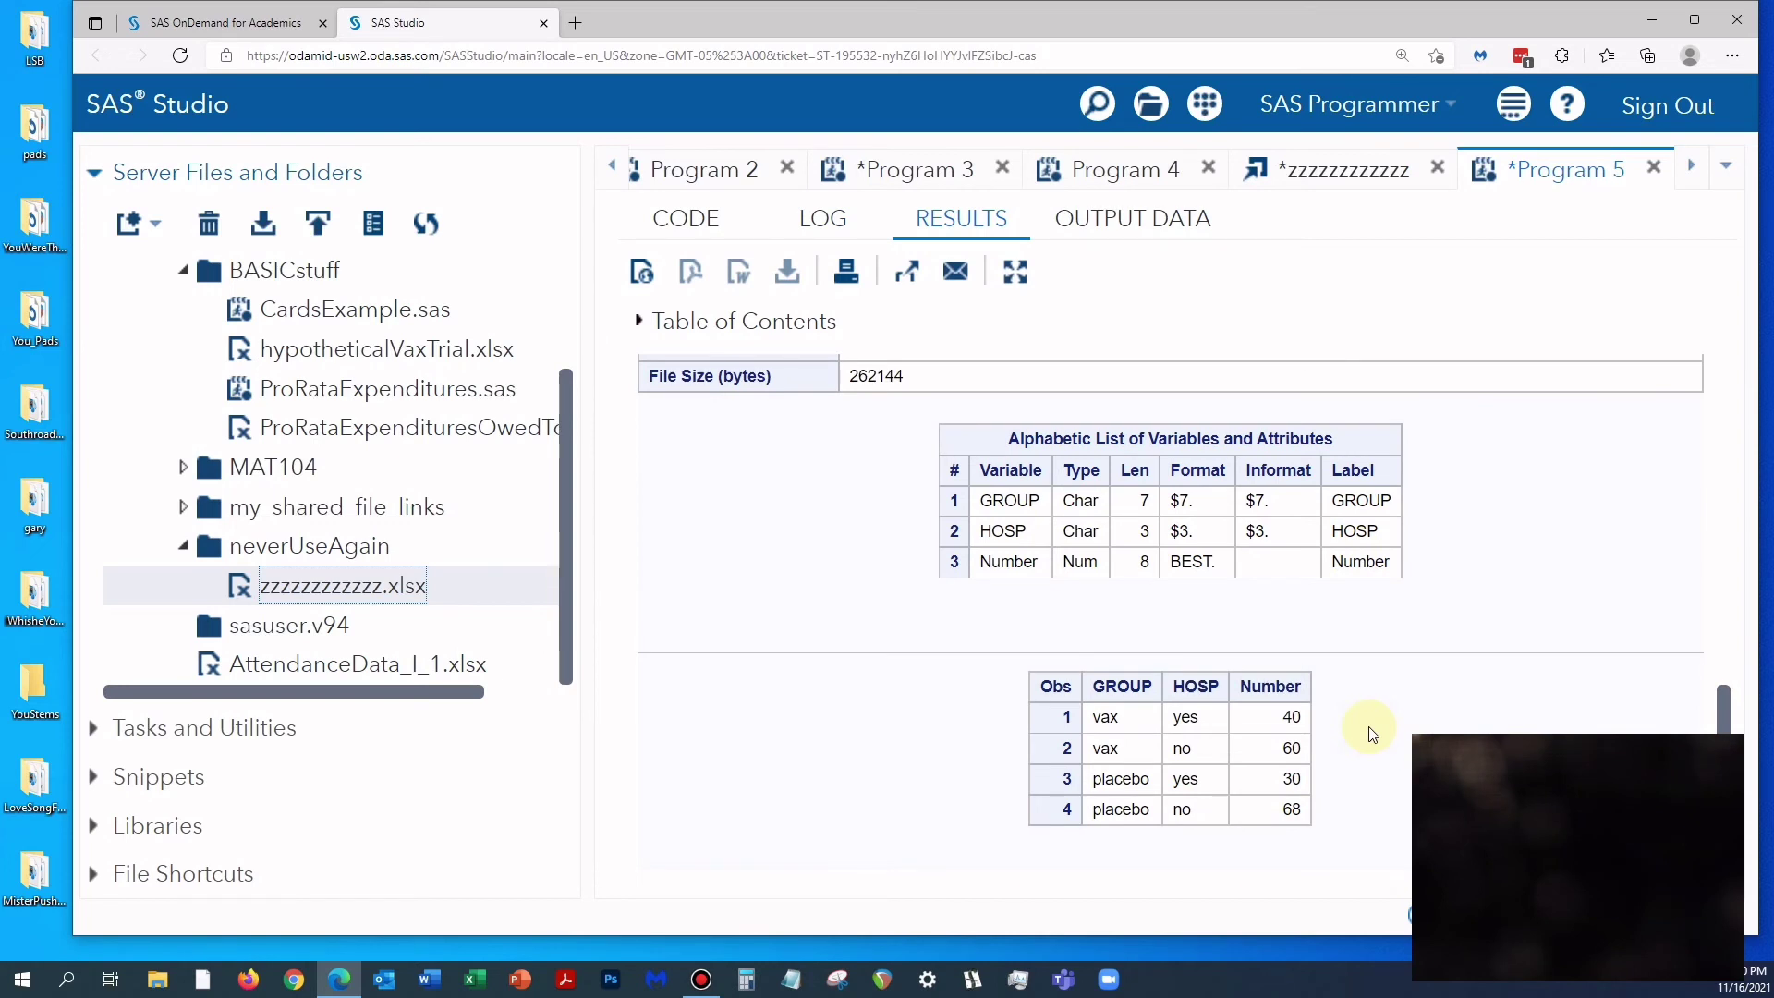